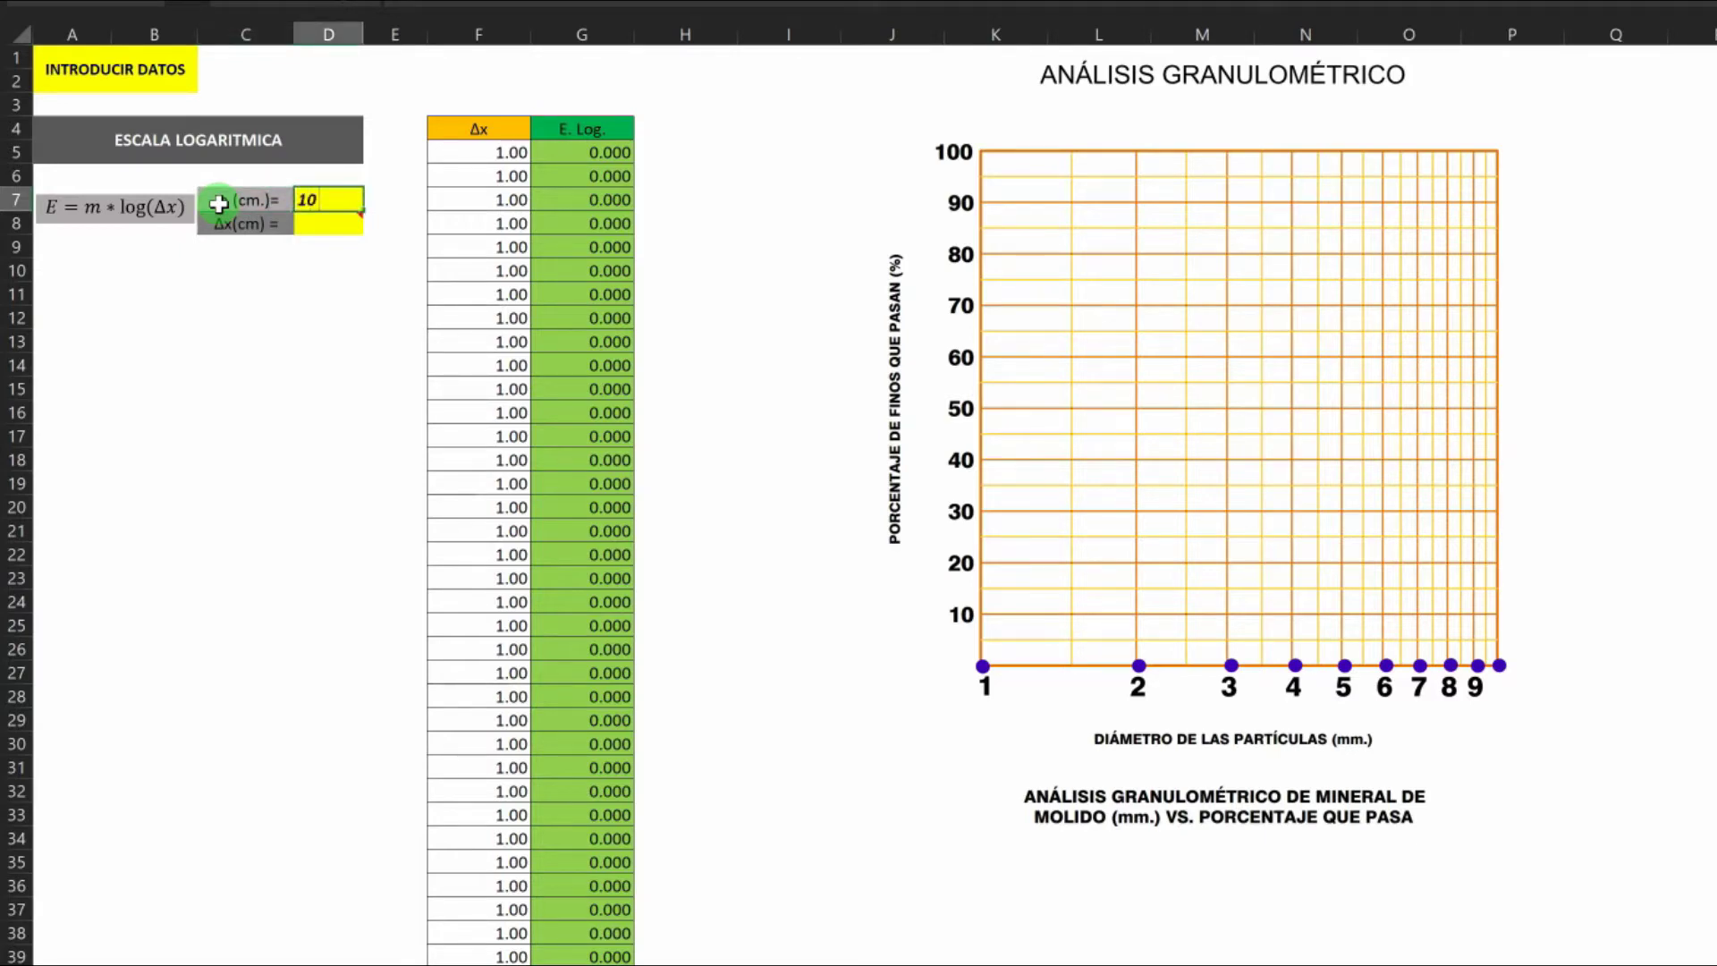
Set the logarithmic scale inputs m to 10 cm and Δx to 5 cm
type("10")
key("Return")
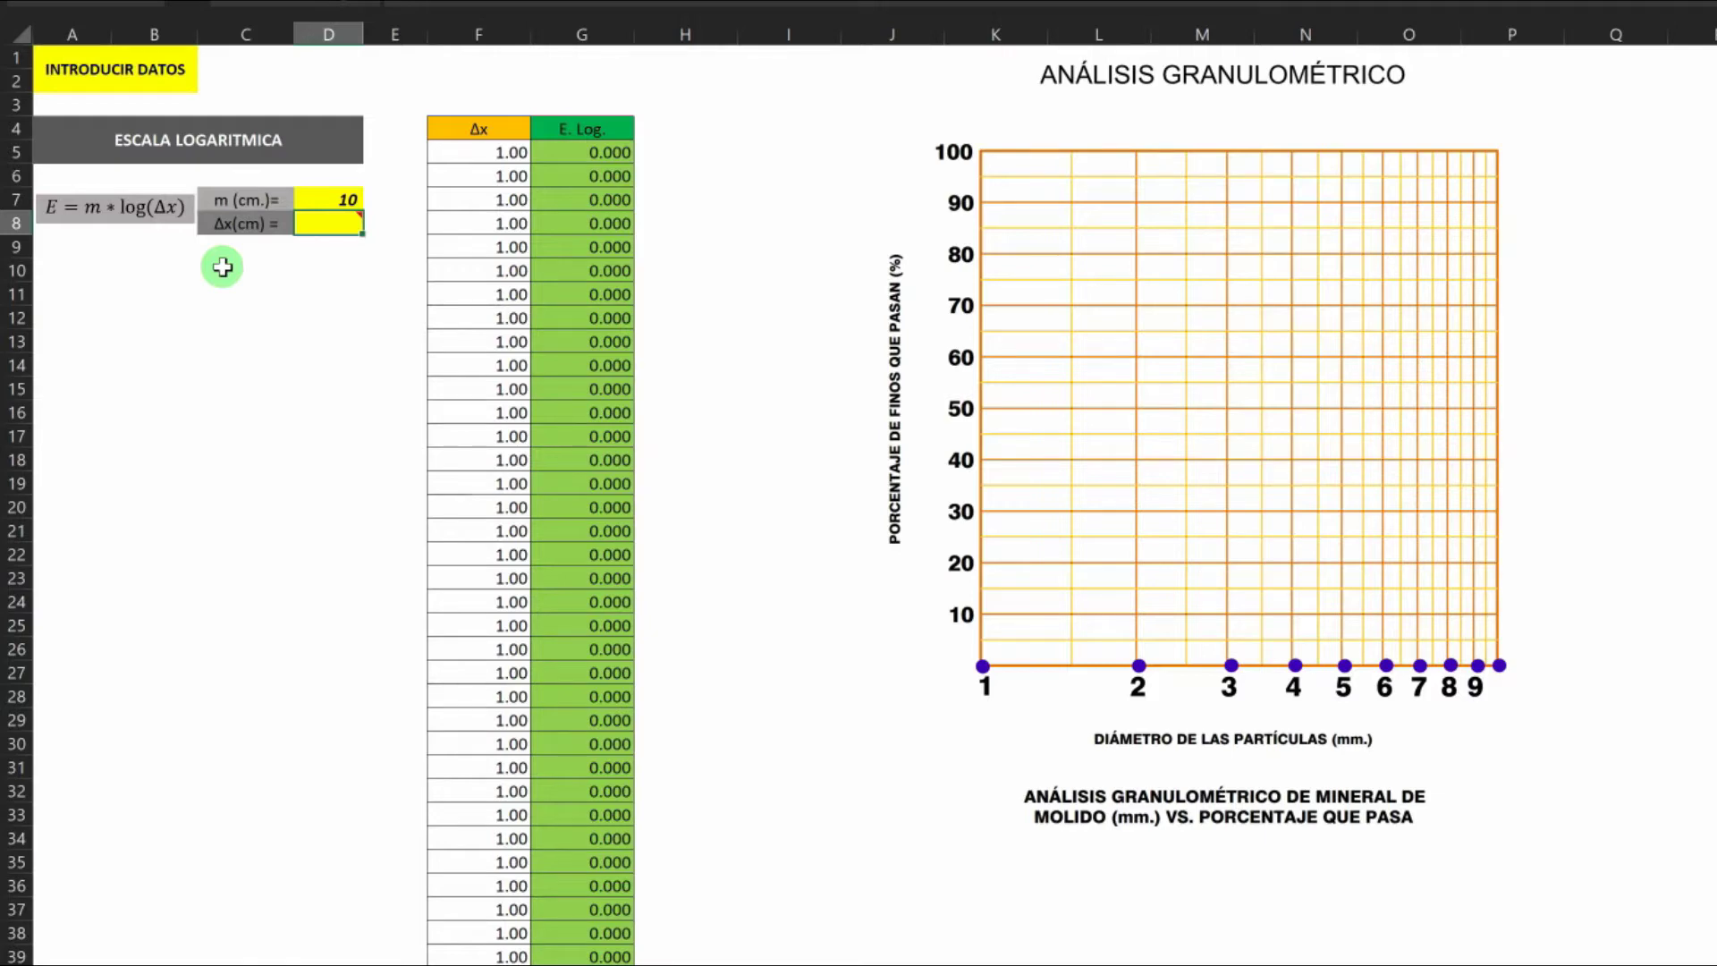
key("Return")
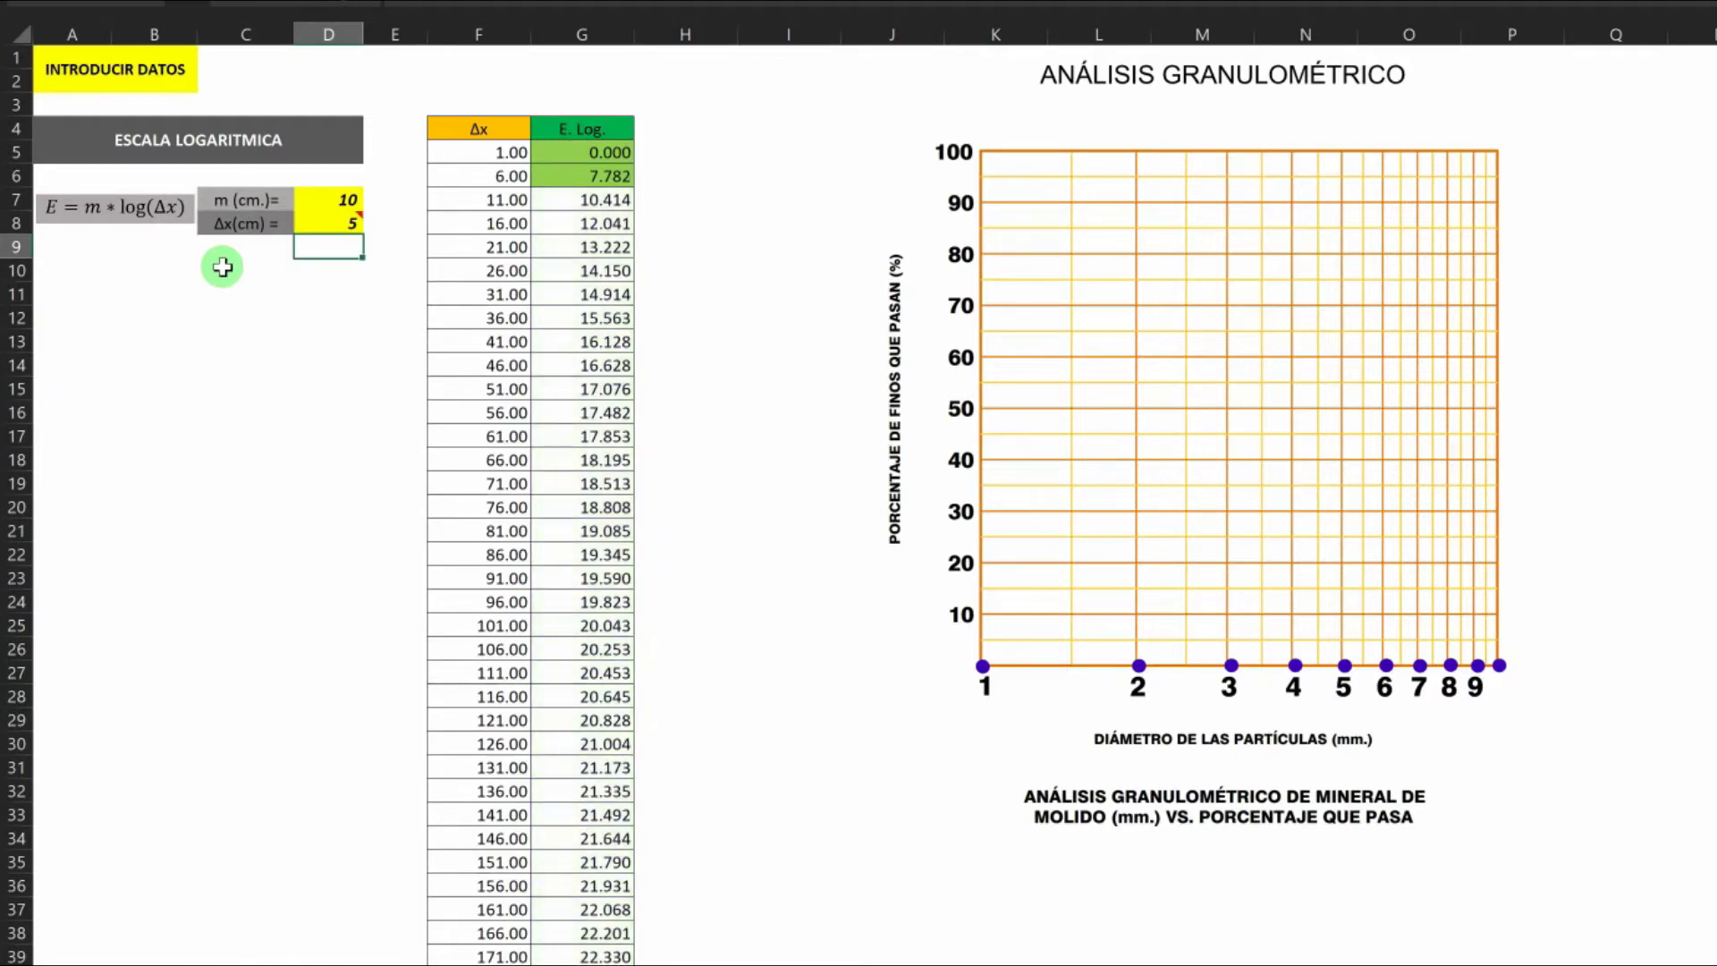
Try Δx increments of 2, 0.2 and 0.1 cm, and finally set Δx to 0.5 cm
key("Up")
type("2")
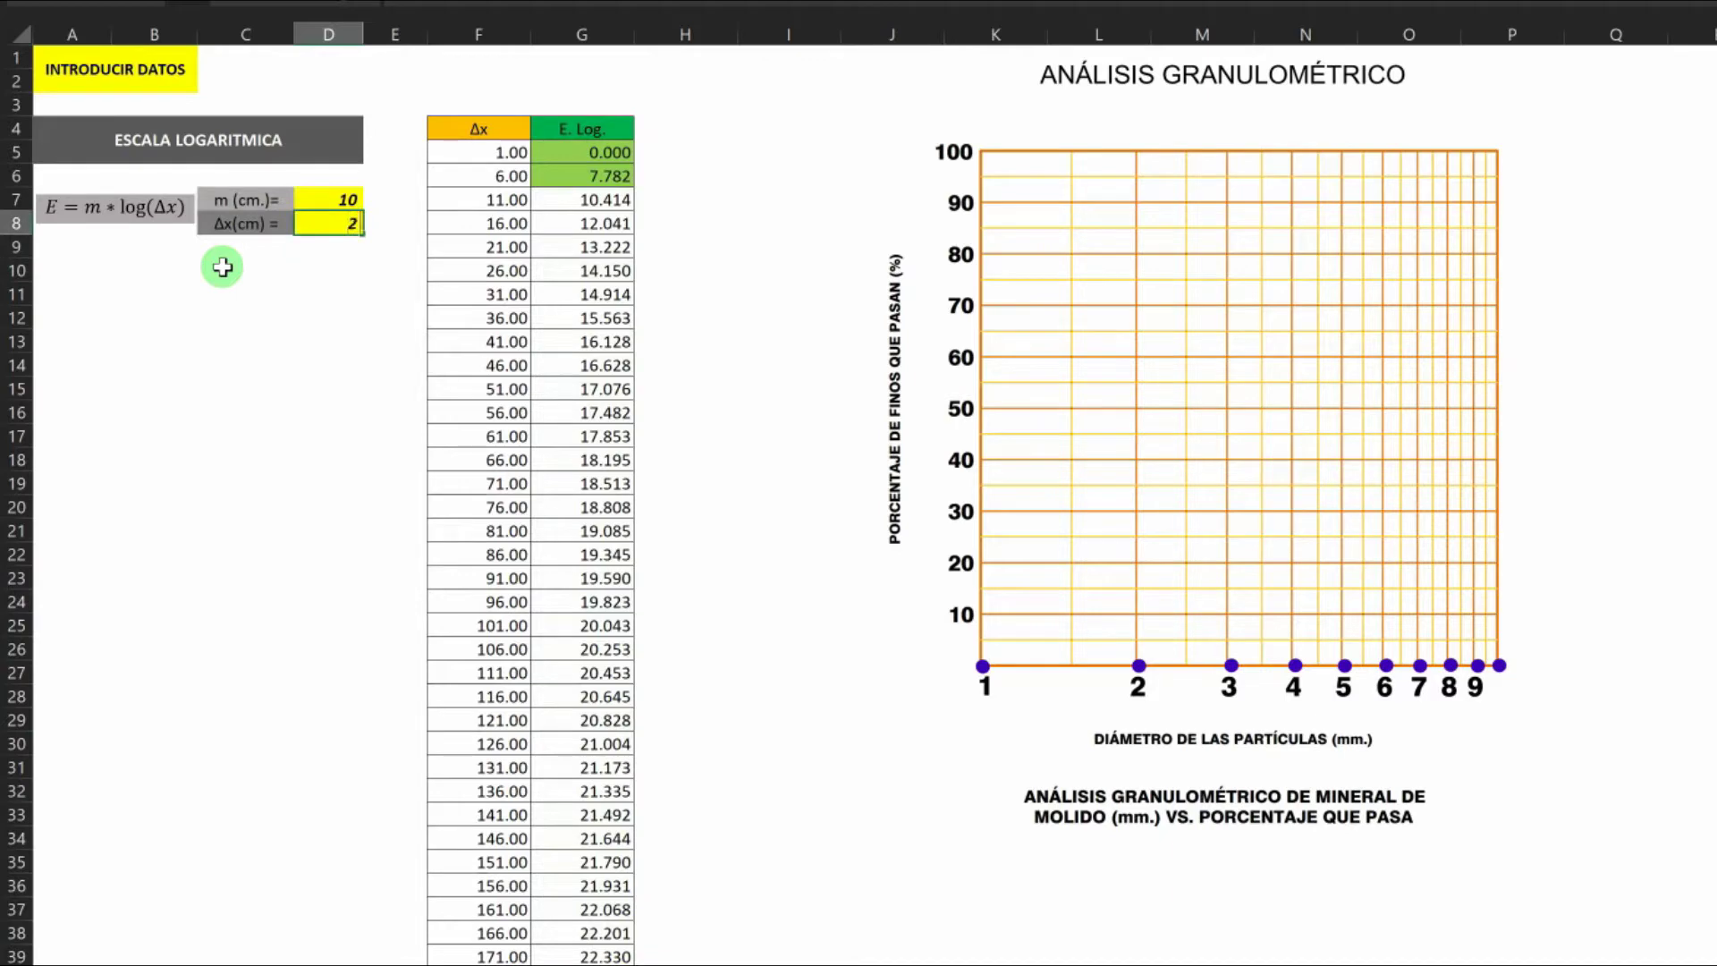
key("ctrl+Return")
type("0")
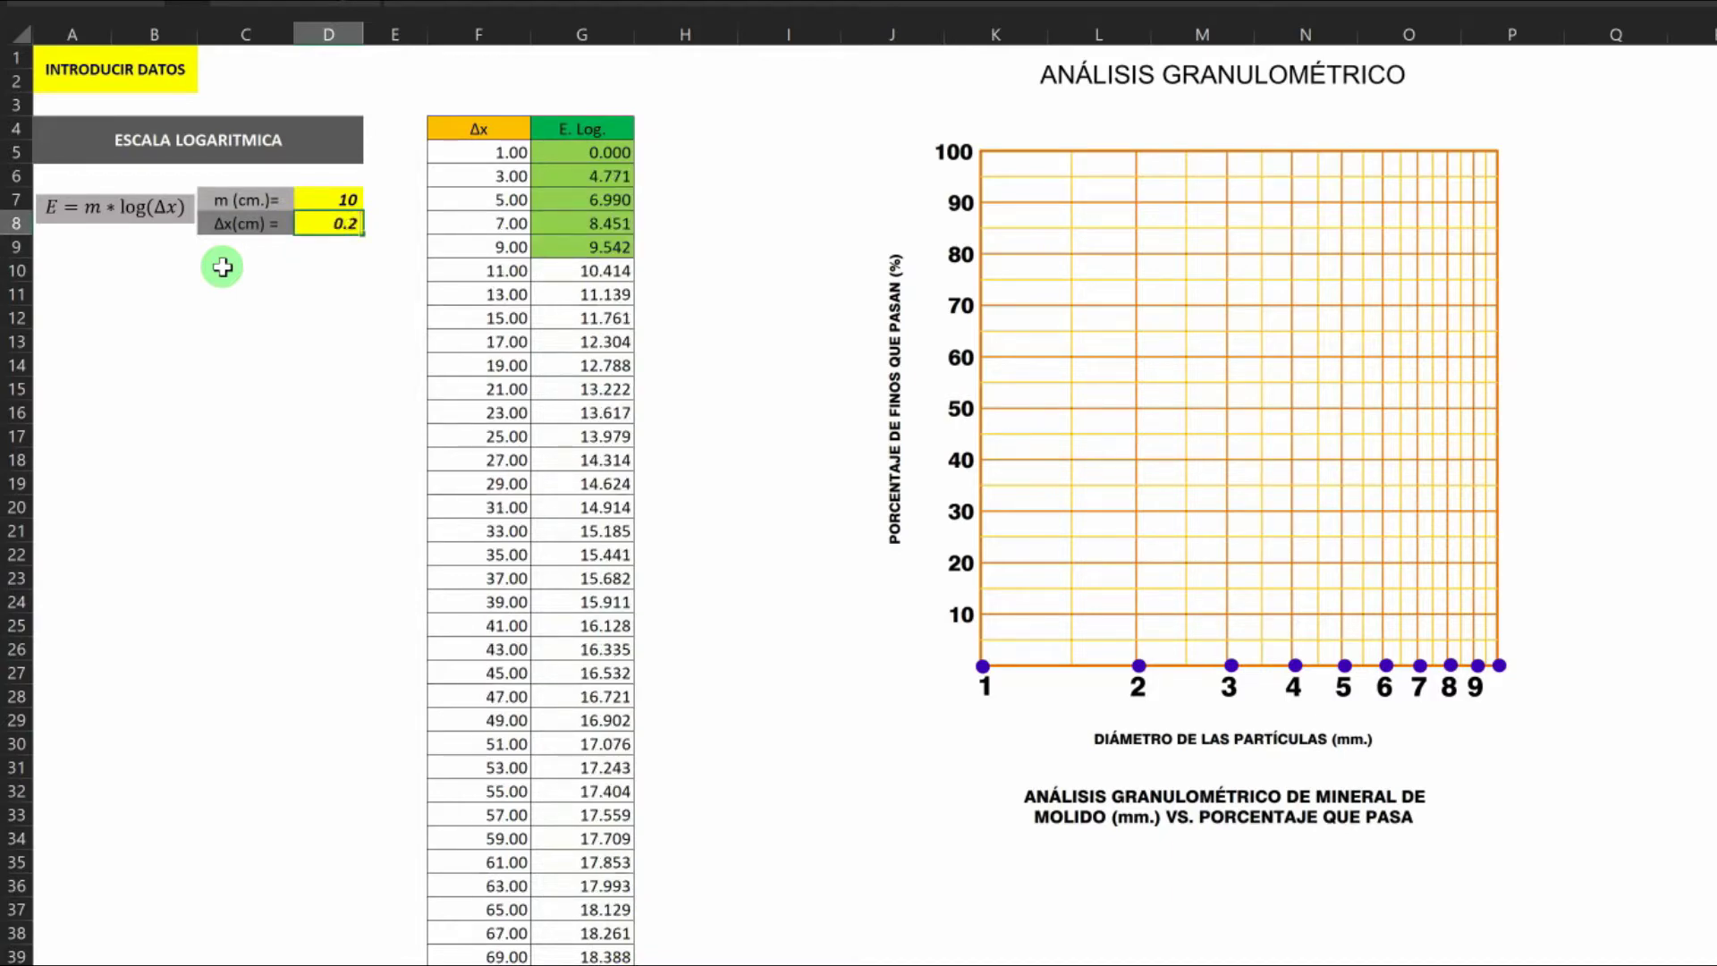
type(".2")
key("ctrl+Return")
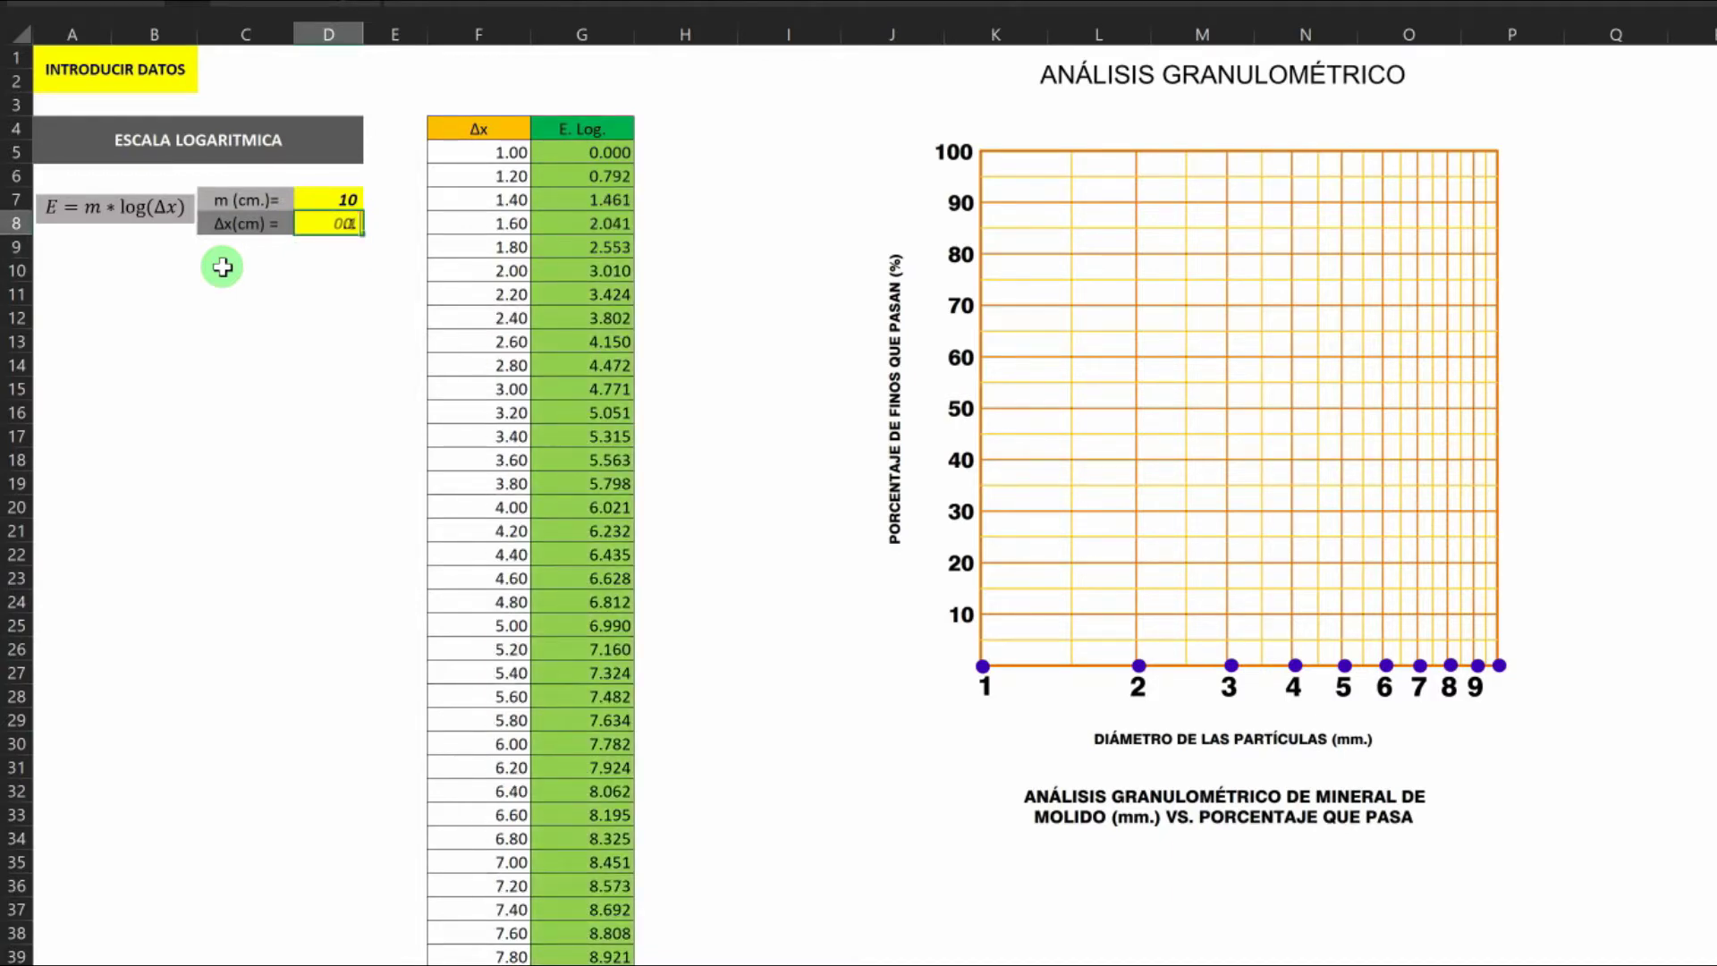
key("ctrl+Return")
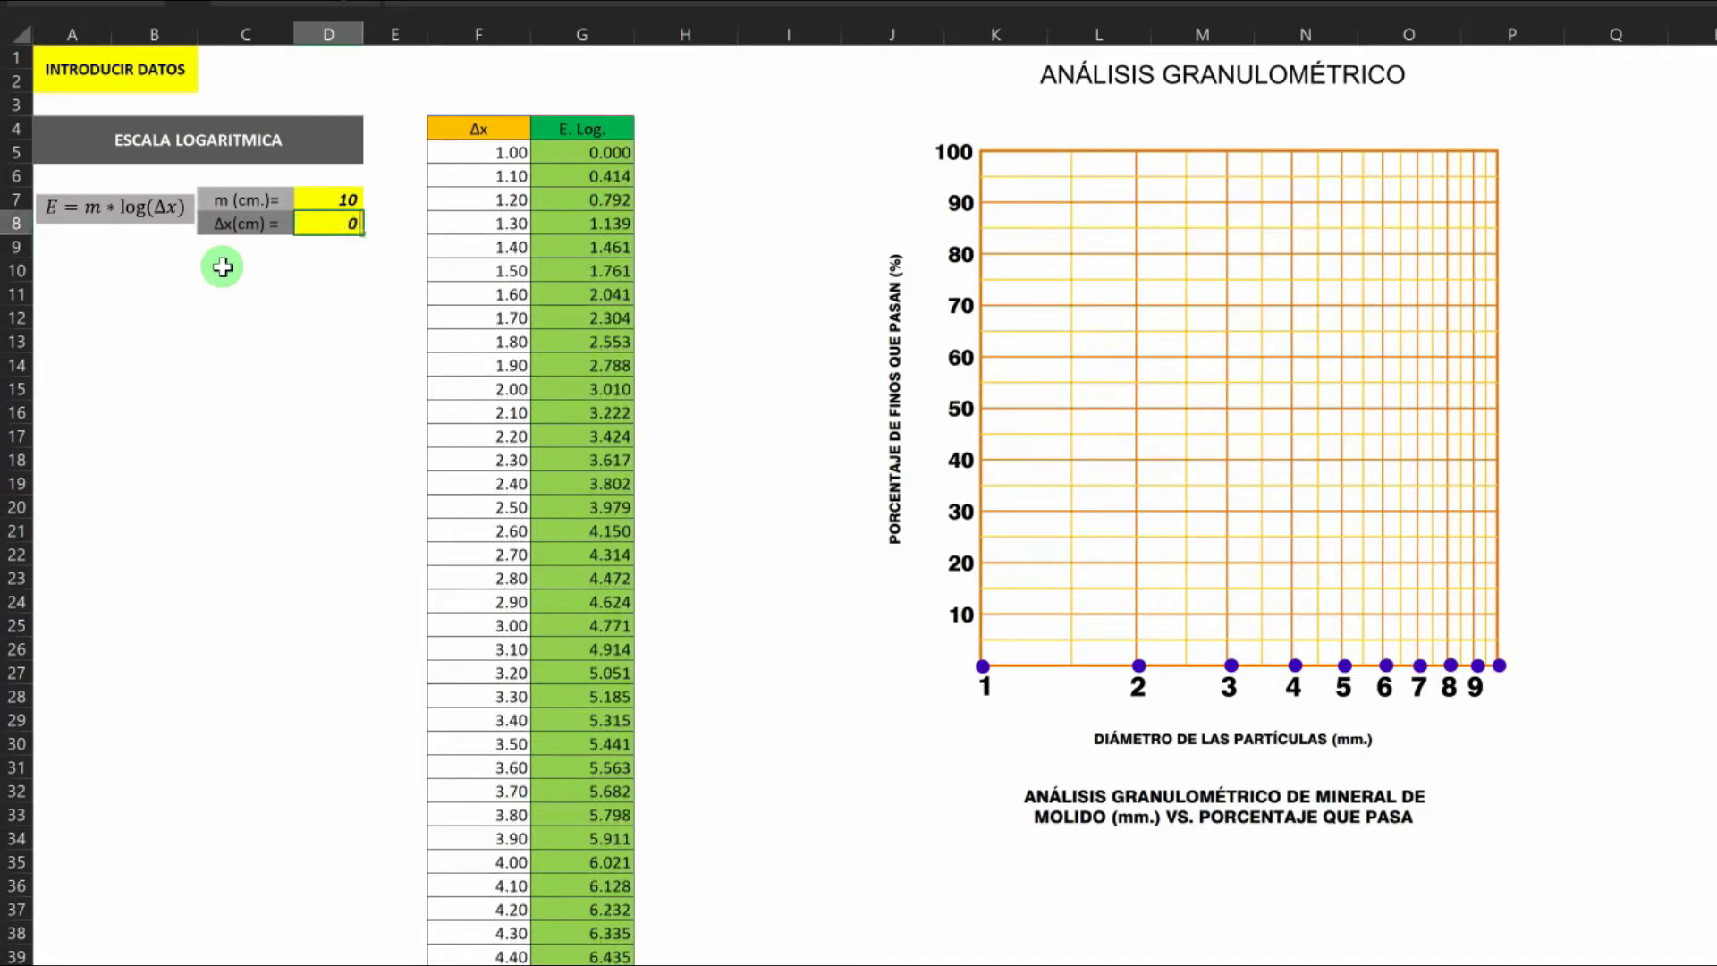
key("Return")
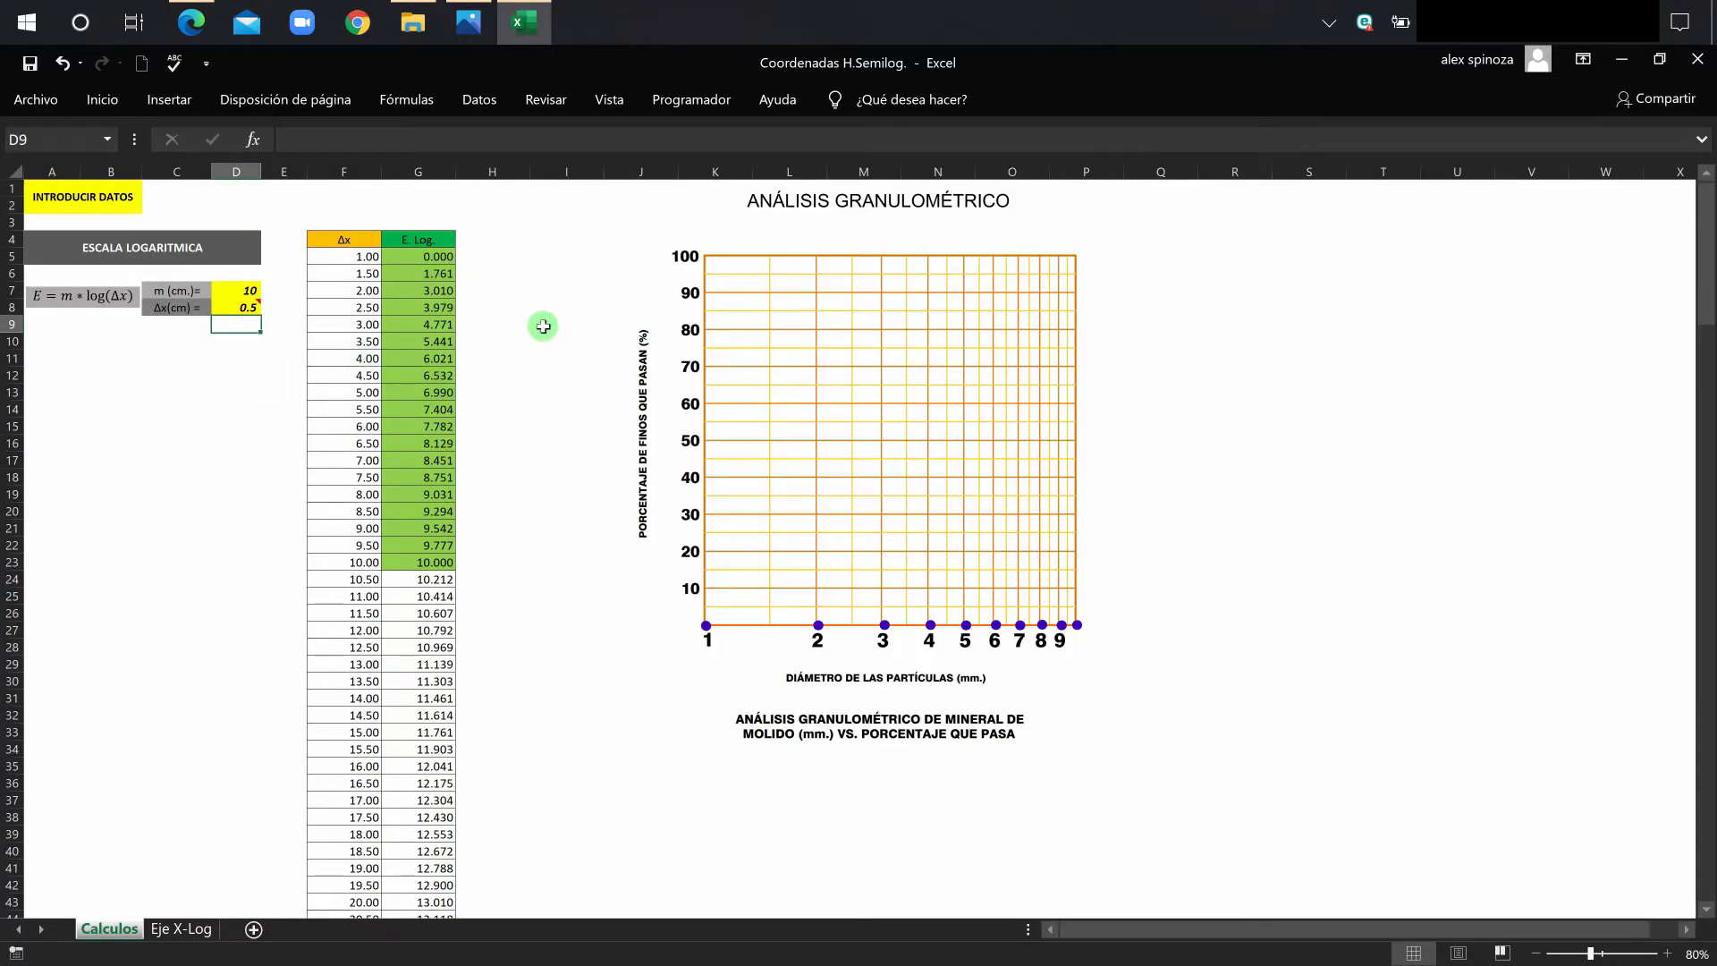
Copy the E. Log. values in G5:G23 and paste them as values from B1 down in the Eje X-Log sheet
left_click_drag(438, 257, 454, 561)
key("ctrl+c")
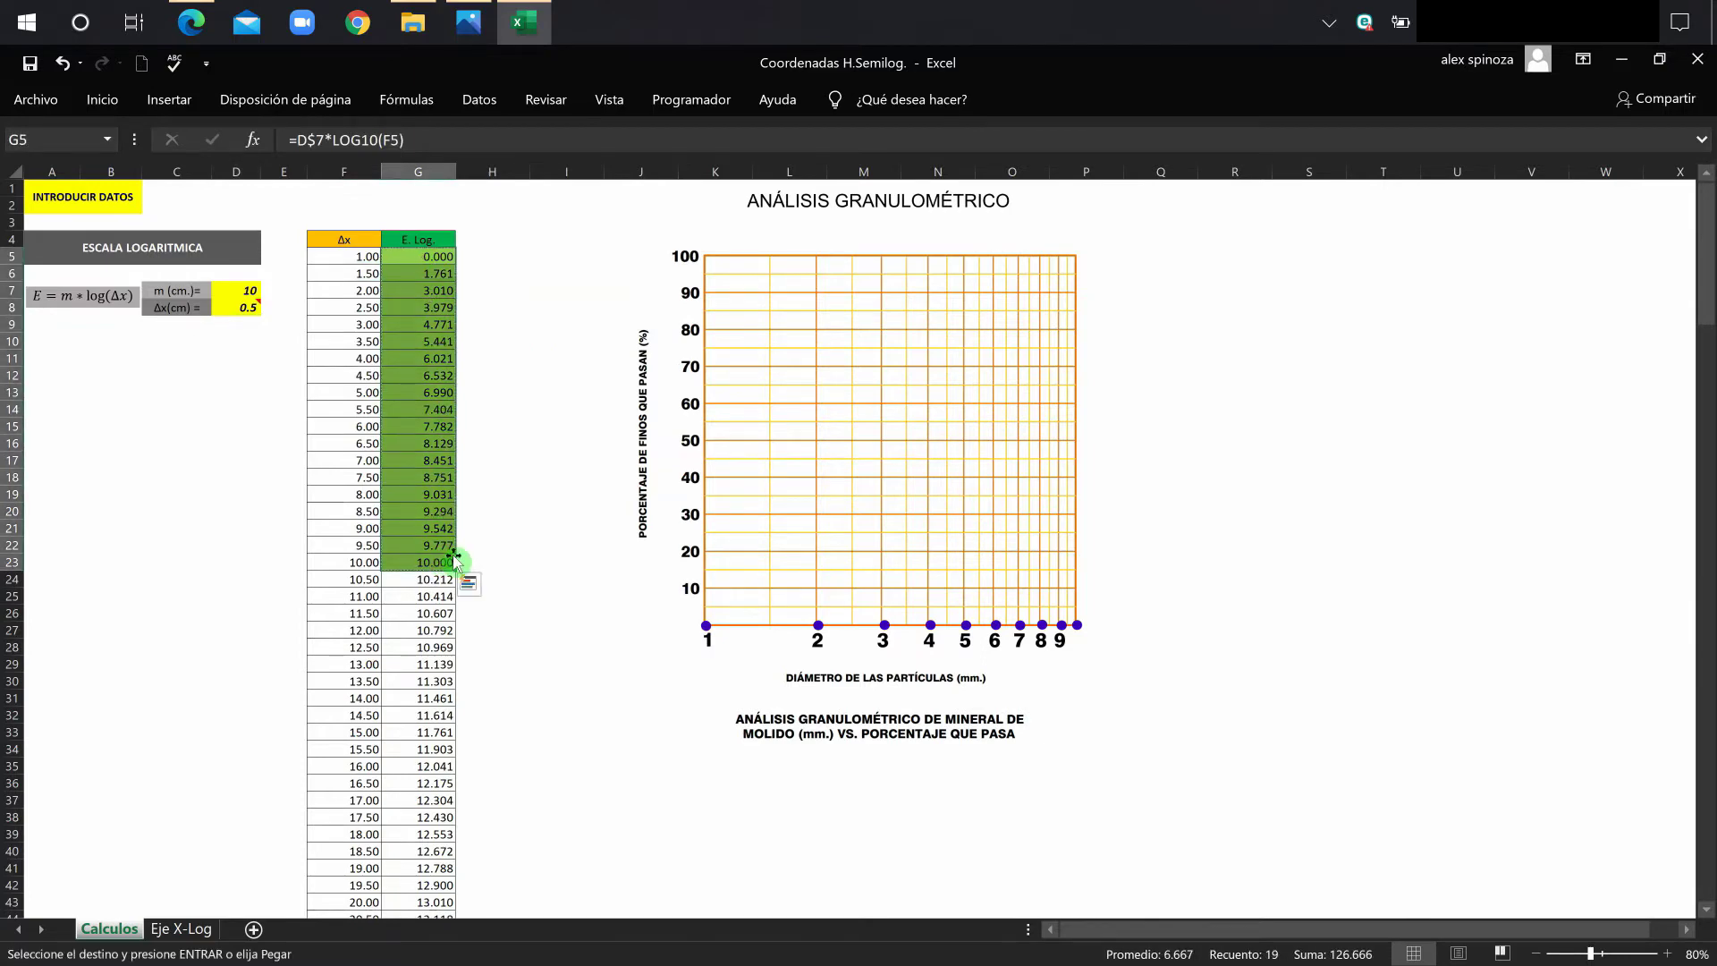
left_click(181, 930)
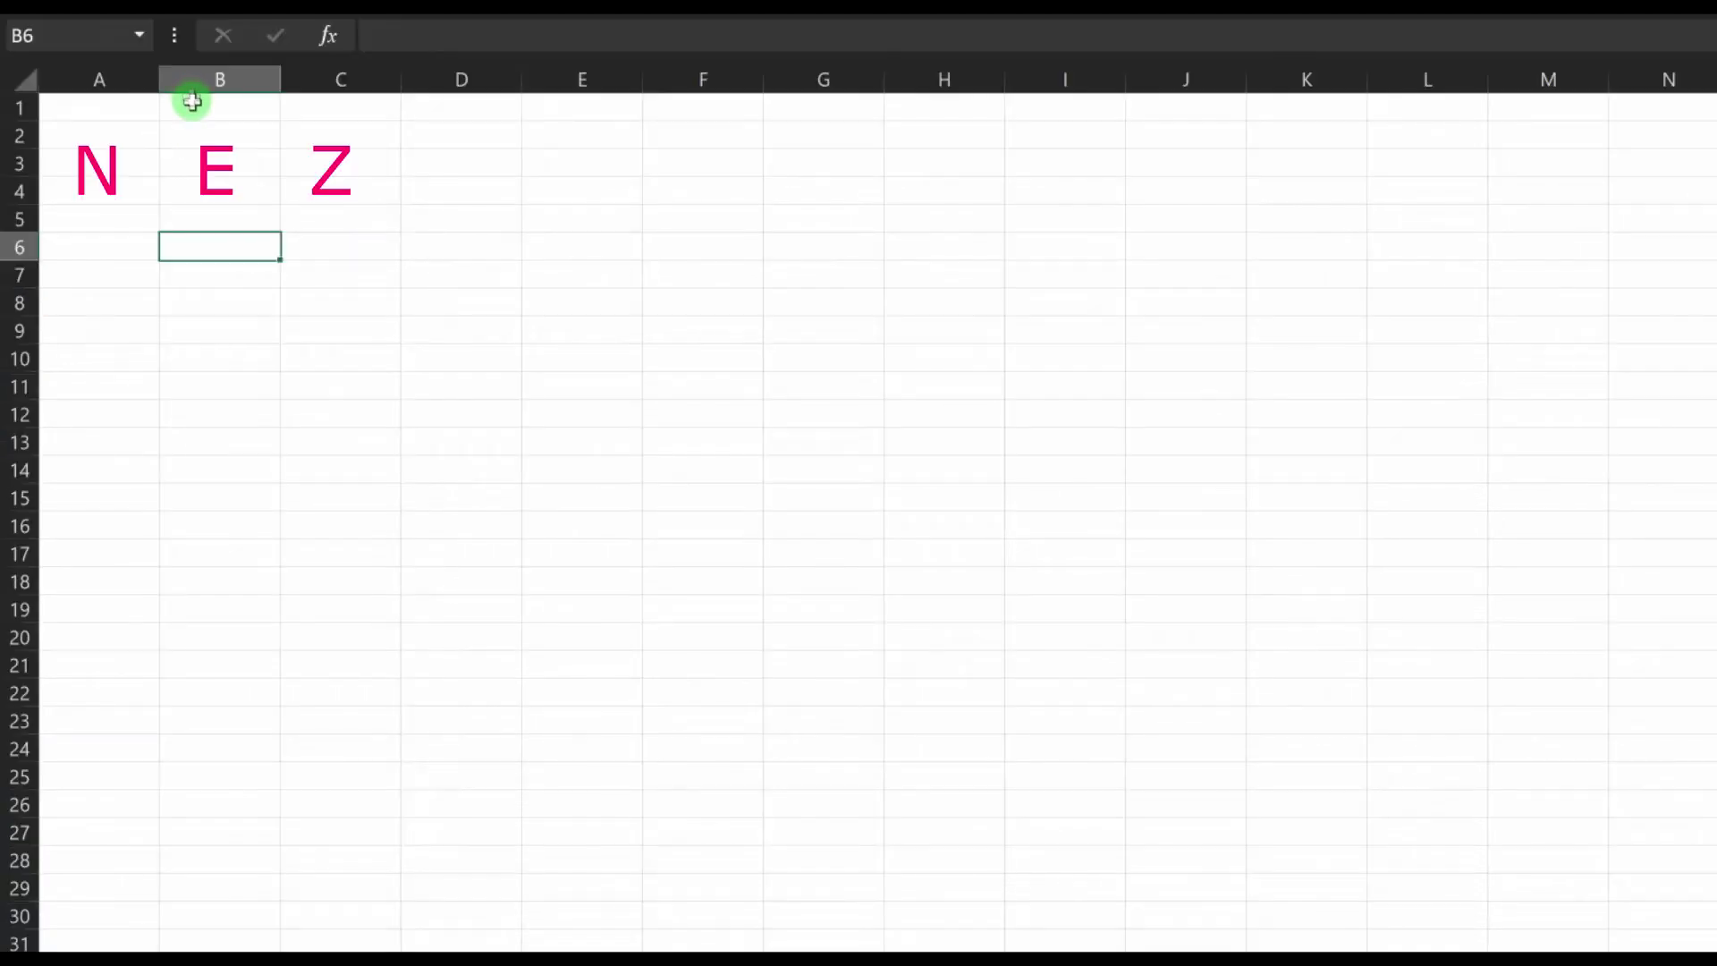
left_click_drag(192, 101, 215, 583)
right_click(207, 169)
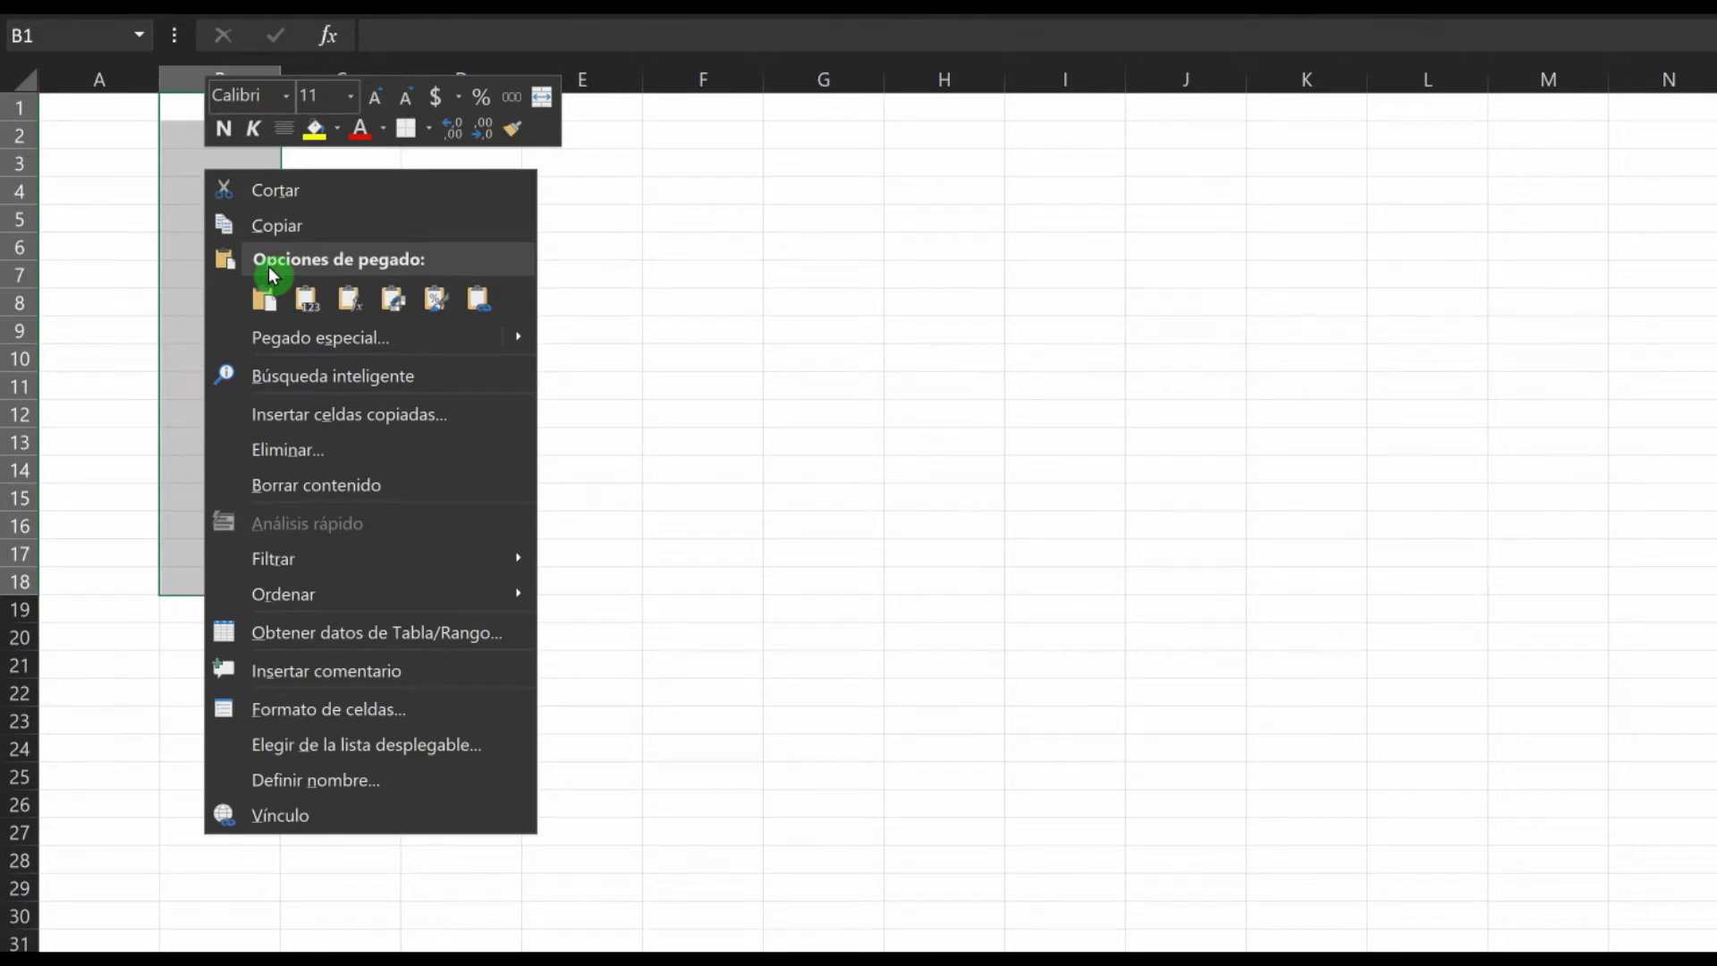
left_click(299, 302)
Enter 0 in A1 and A2 and fill column A with zeros down to row 19
left_click(120, 101)
type("0")
key("Return")
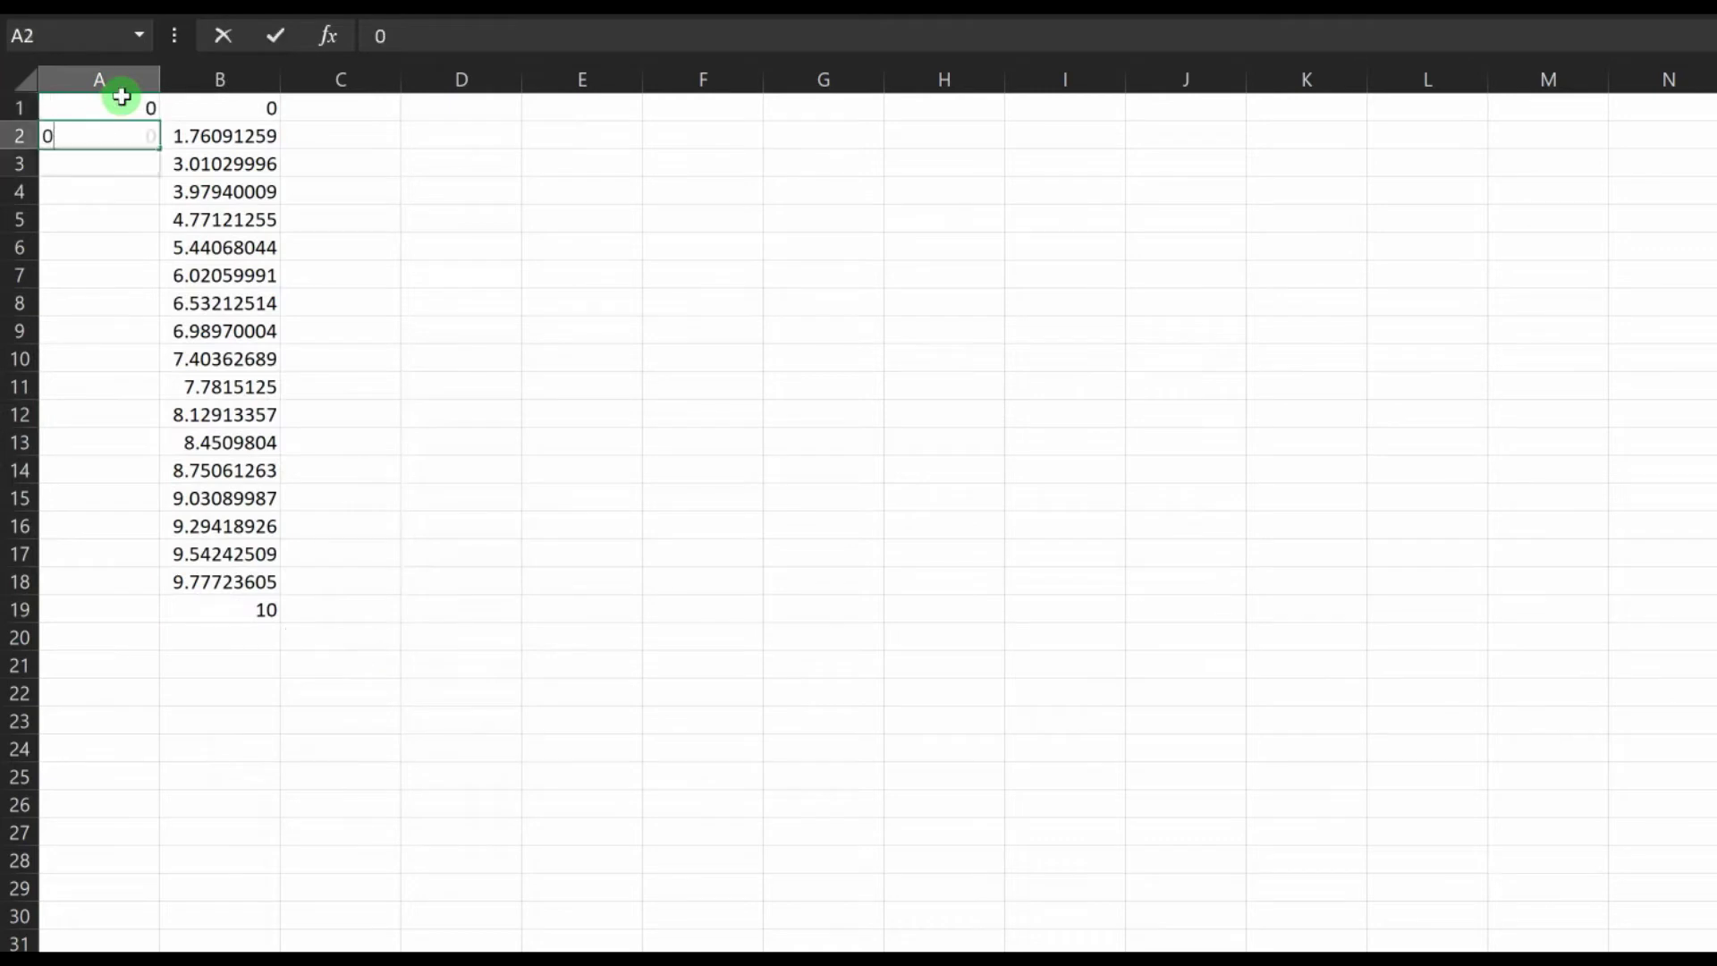
left_click(126, 100)
double_click(159, 120)
Enter 0 in C1 and C2 and fill column C with zeros down to row 19
left_click(358, 105)
type("0")
key("Return")
type("0")
left_click_drag(358, 106, 384, 139)
double_click(401, 149)
left_click(365, 657)
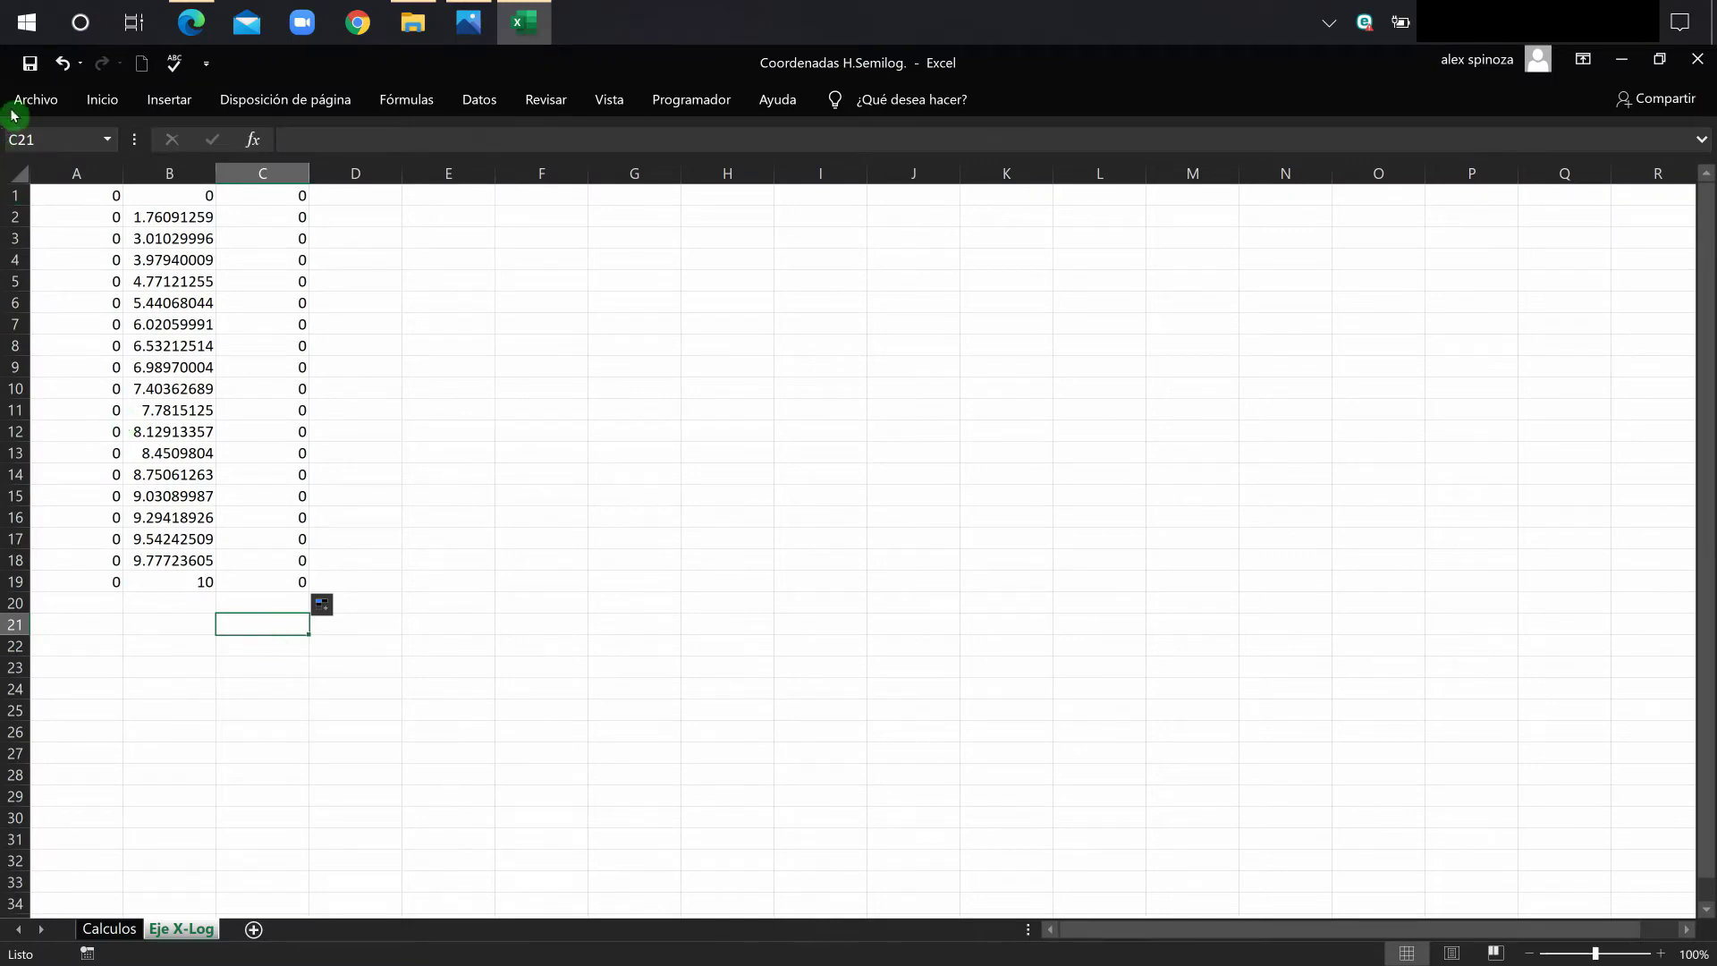
Save the active sheet as tab-delimited text named Eje X in the Project 001 - SemiLog folder
left_click(36, 99)
left_click(98, 410)
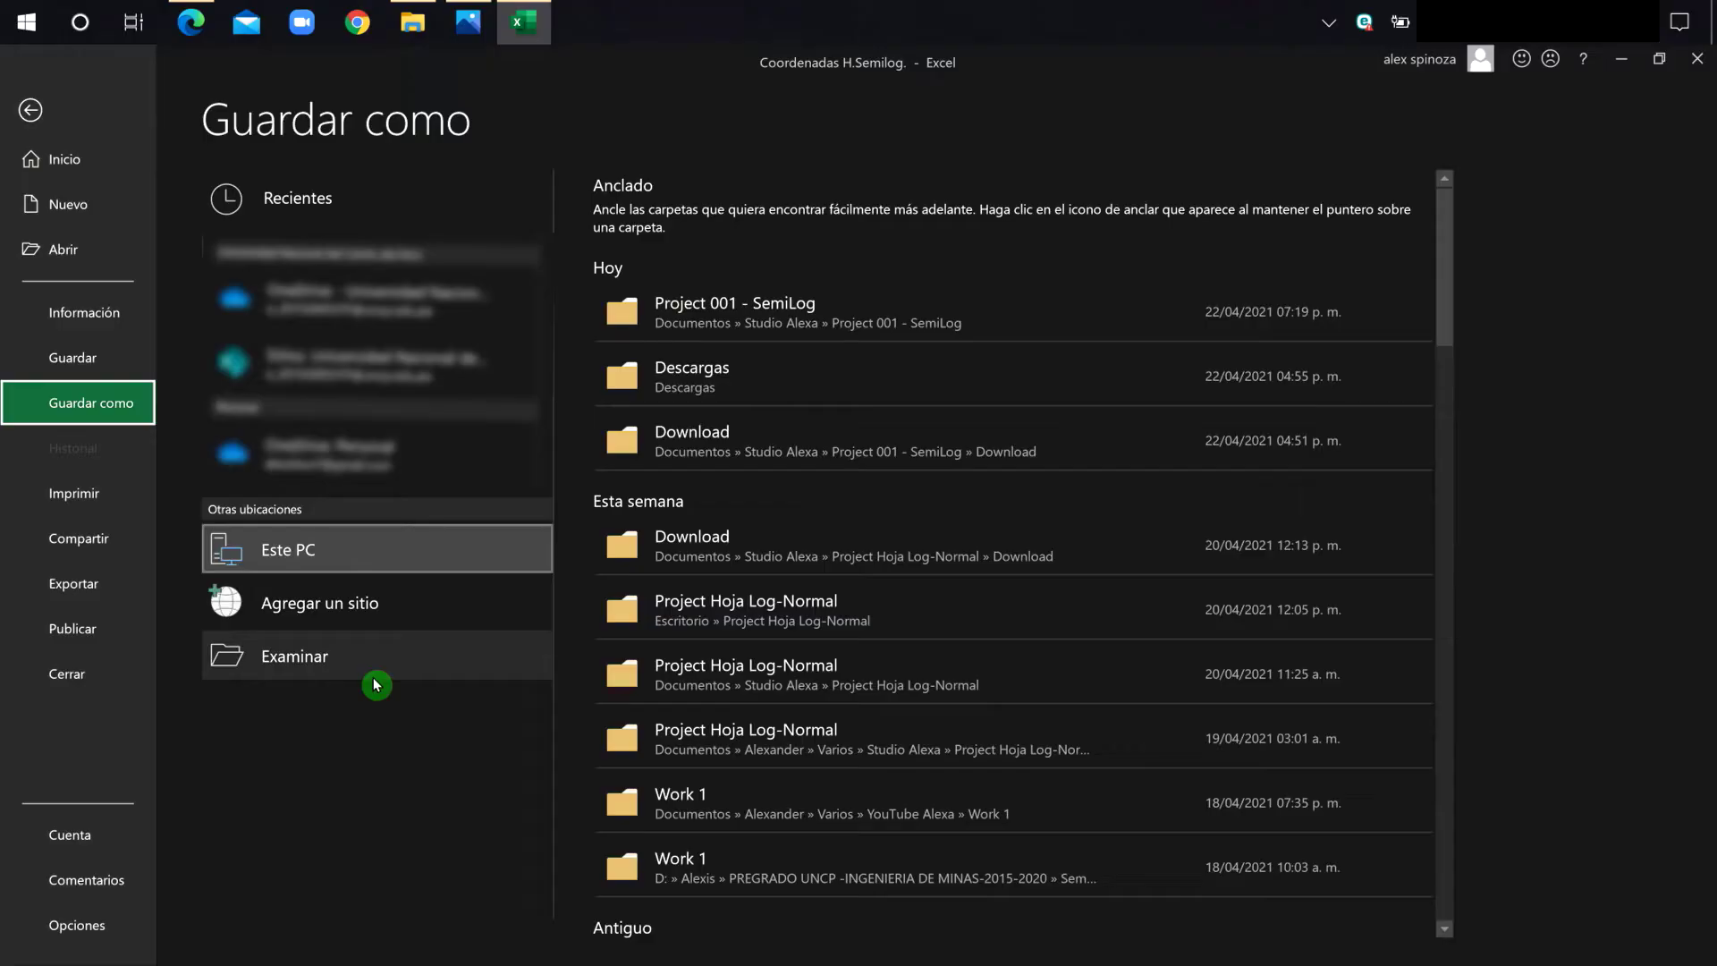
left_click(379, 677)
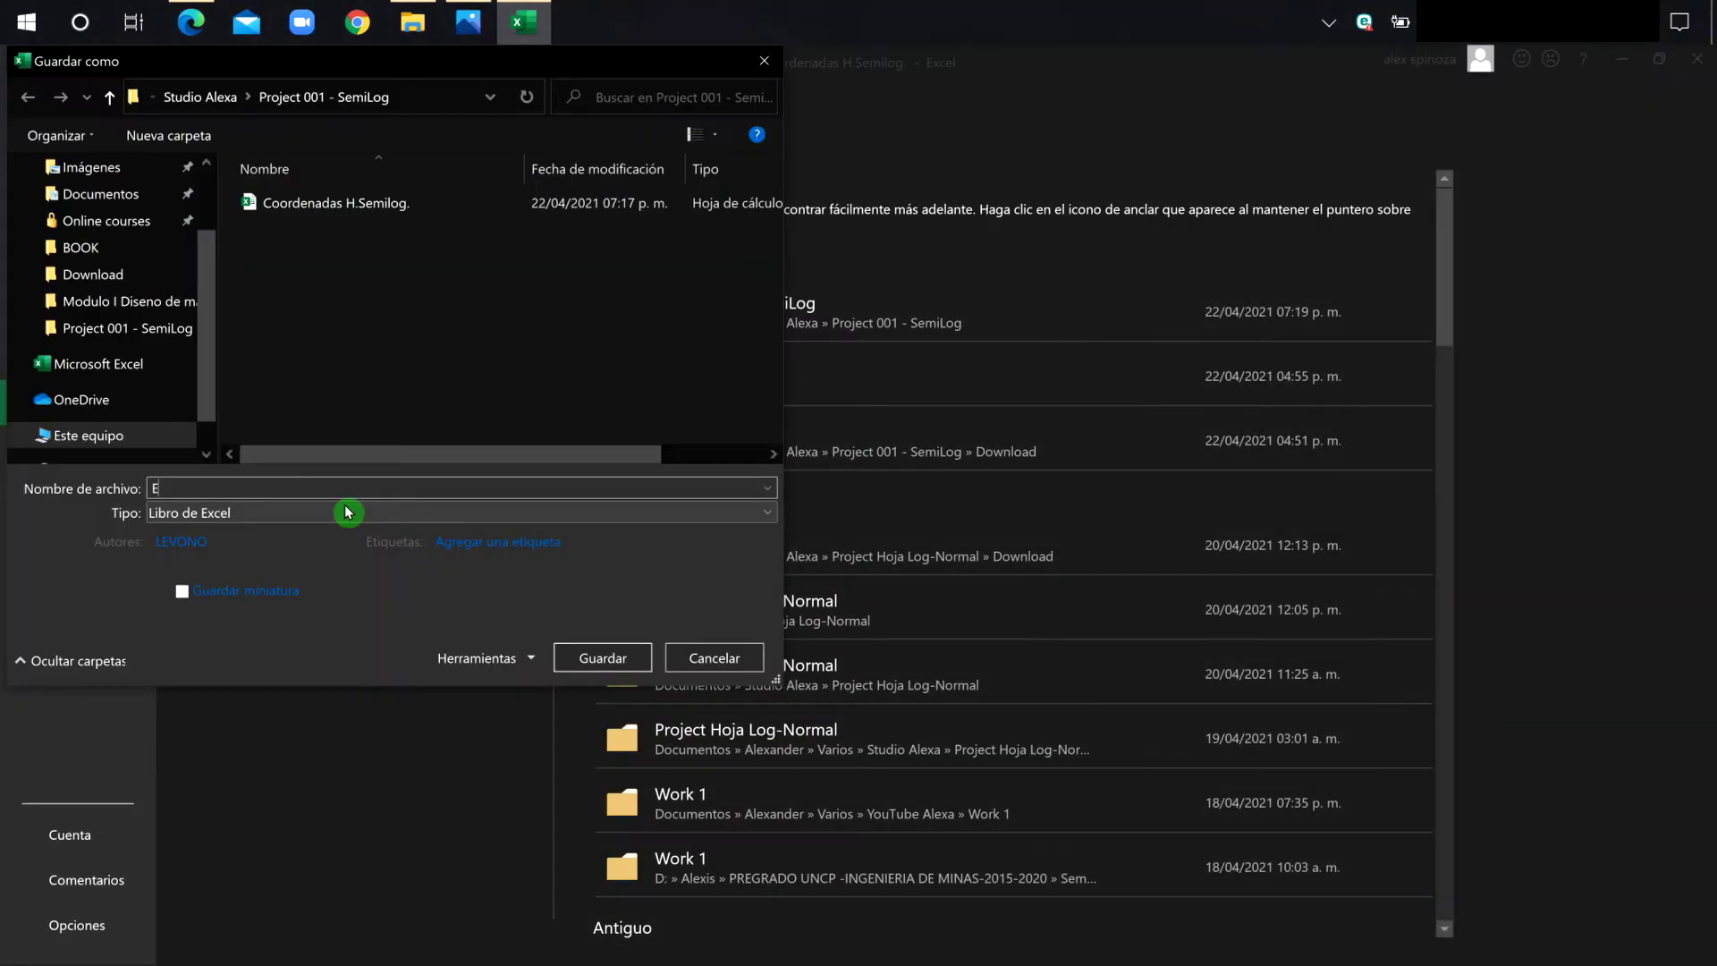
type("E")
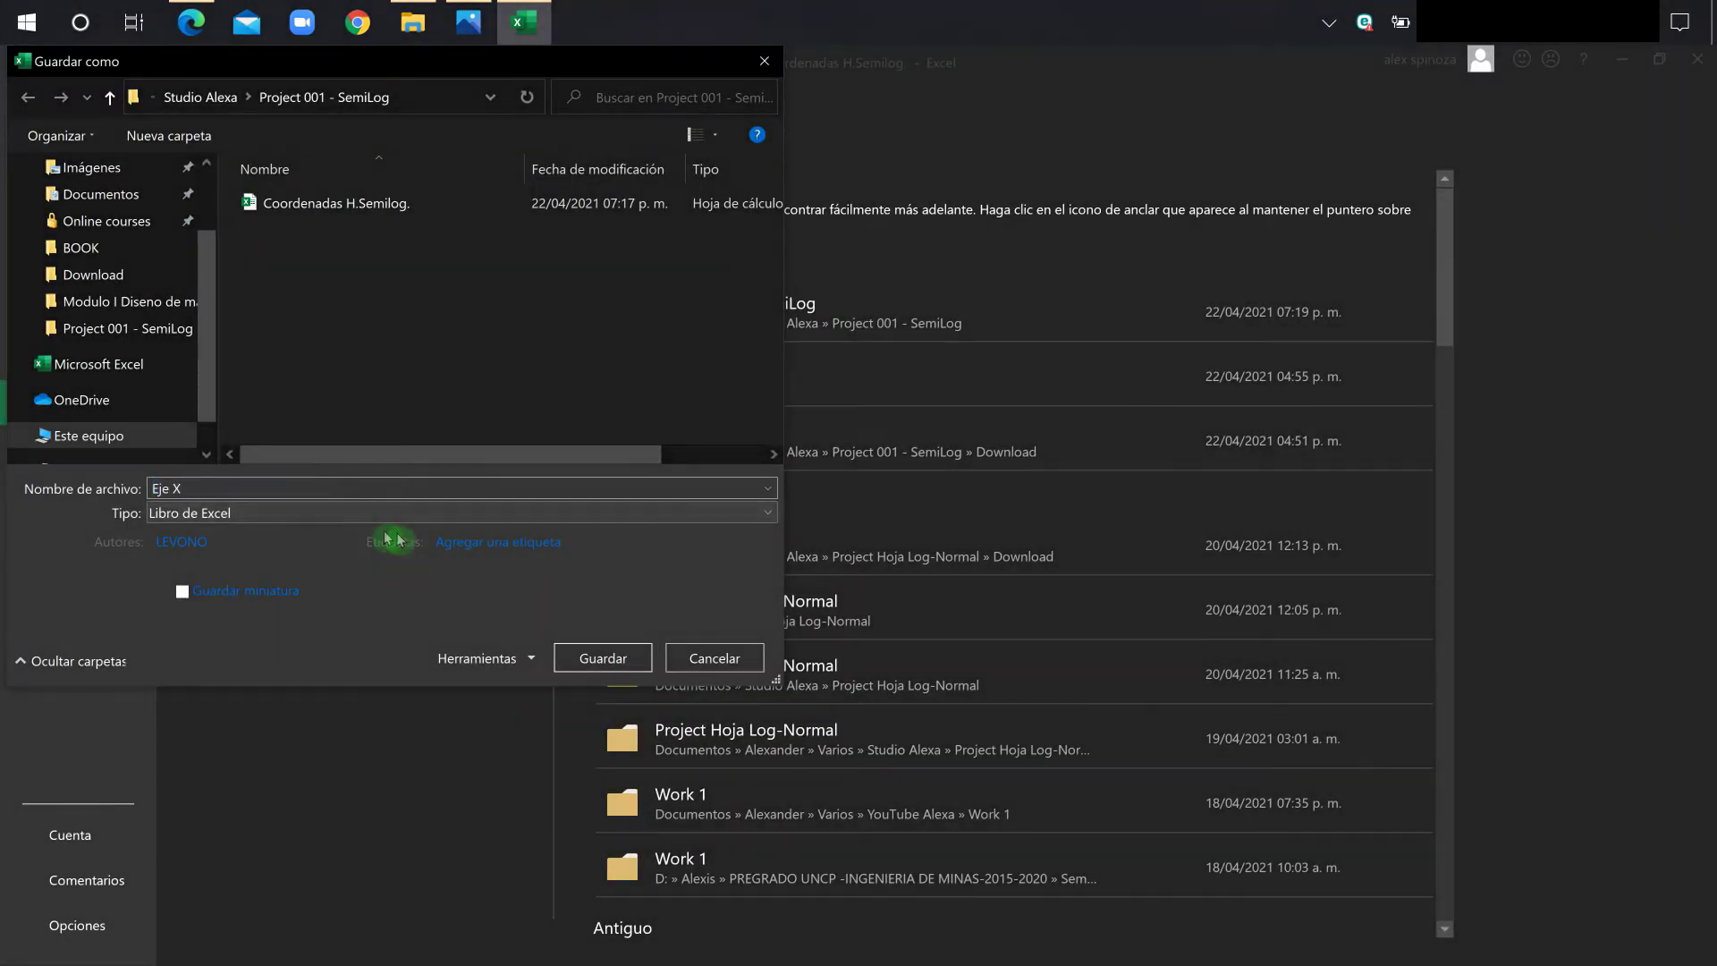
left_click(401, 514)
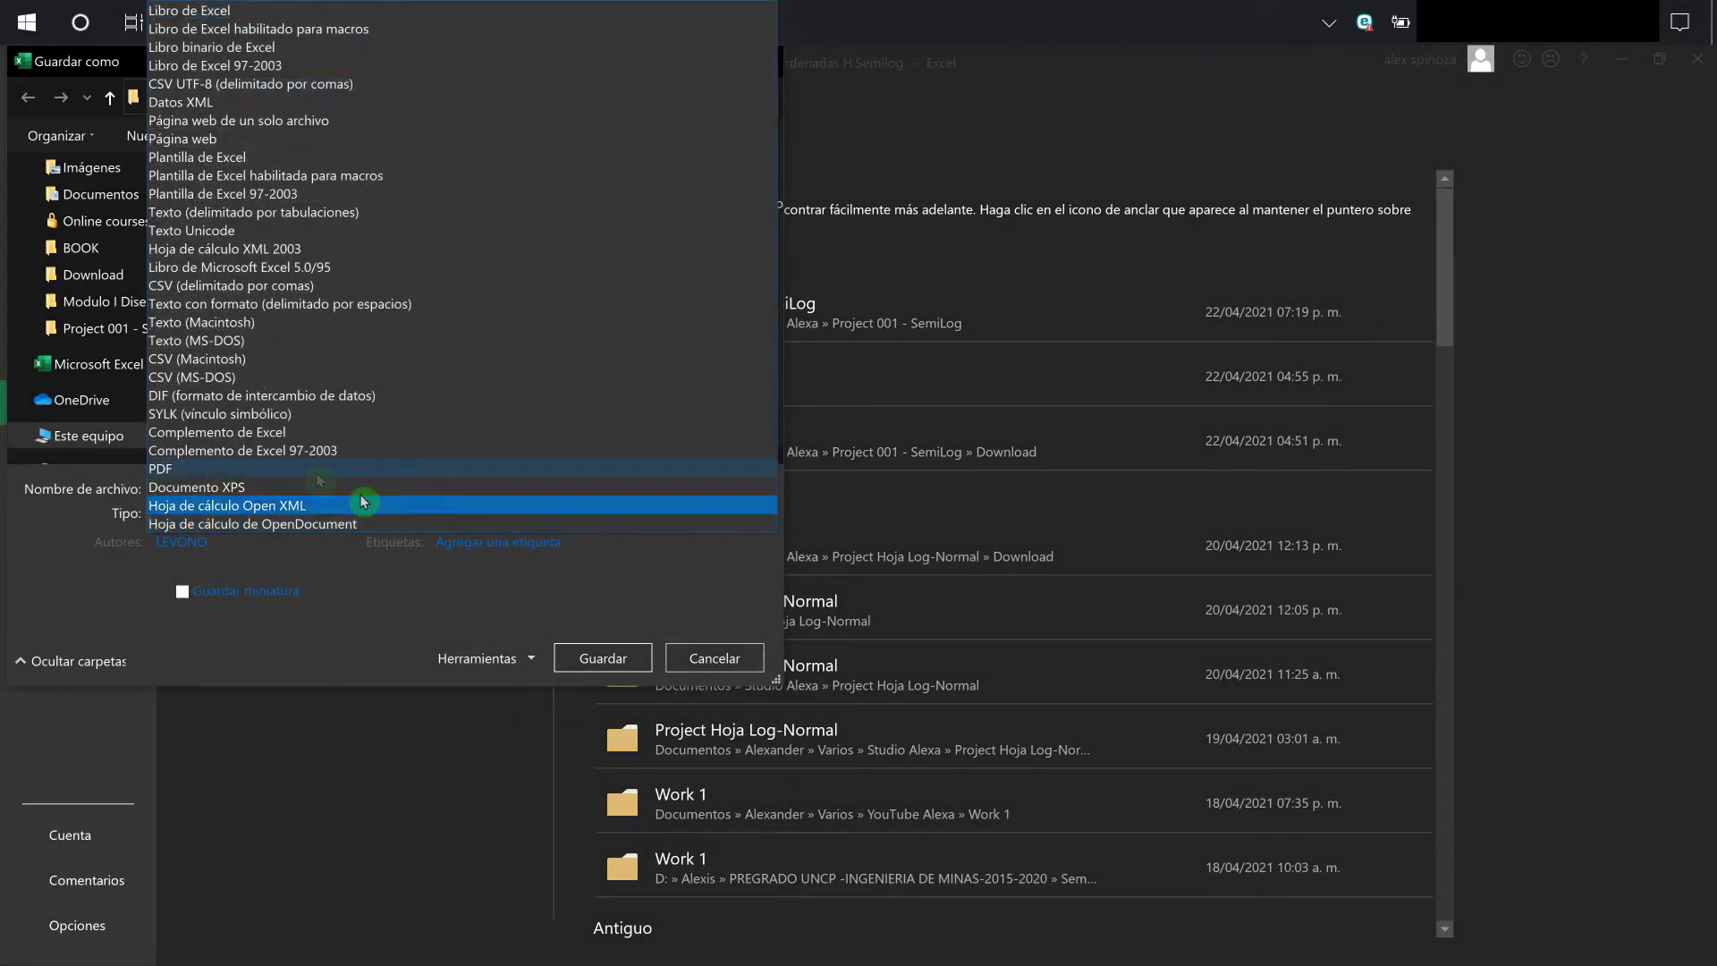
left_click(182, 216)
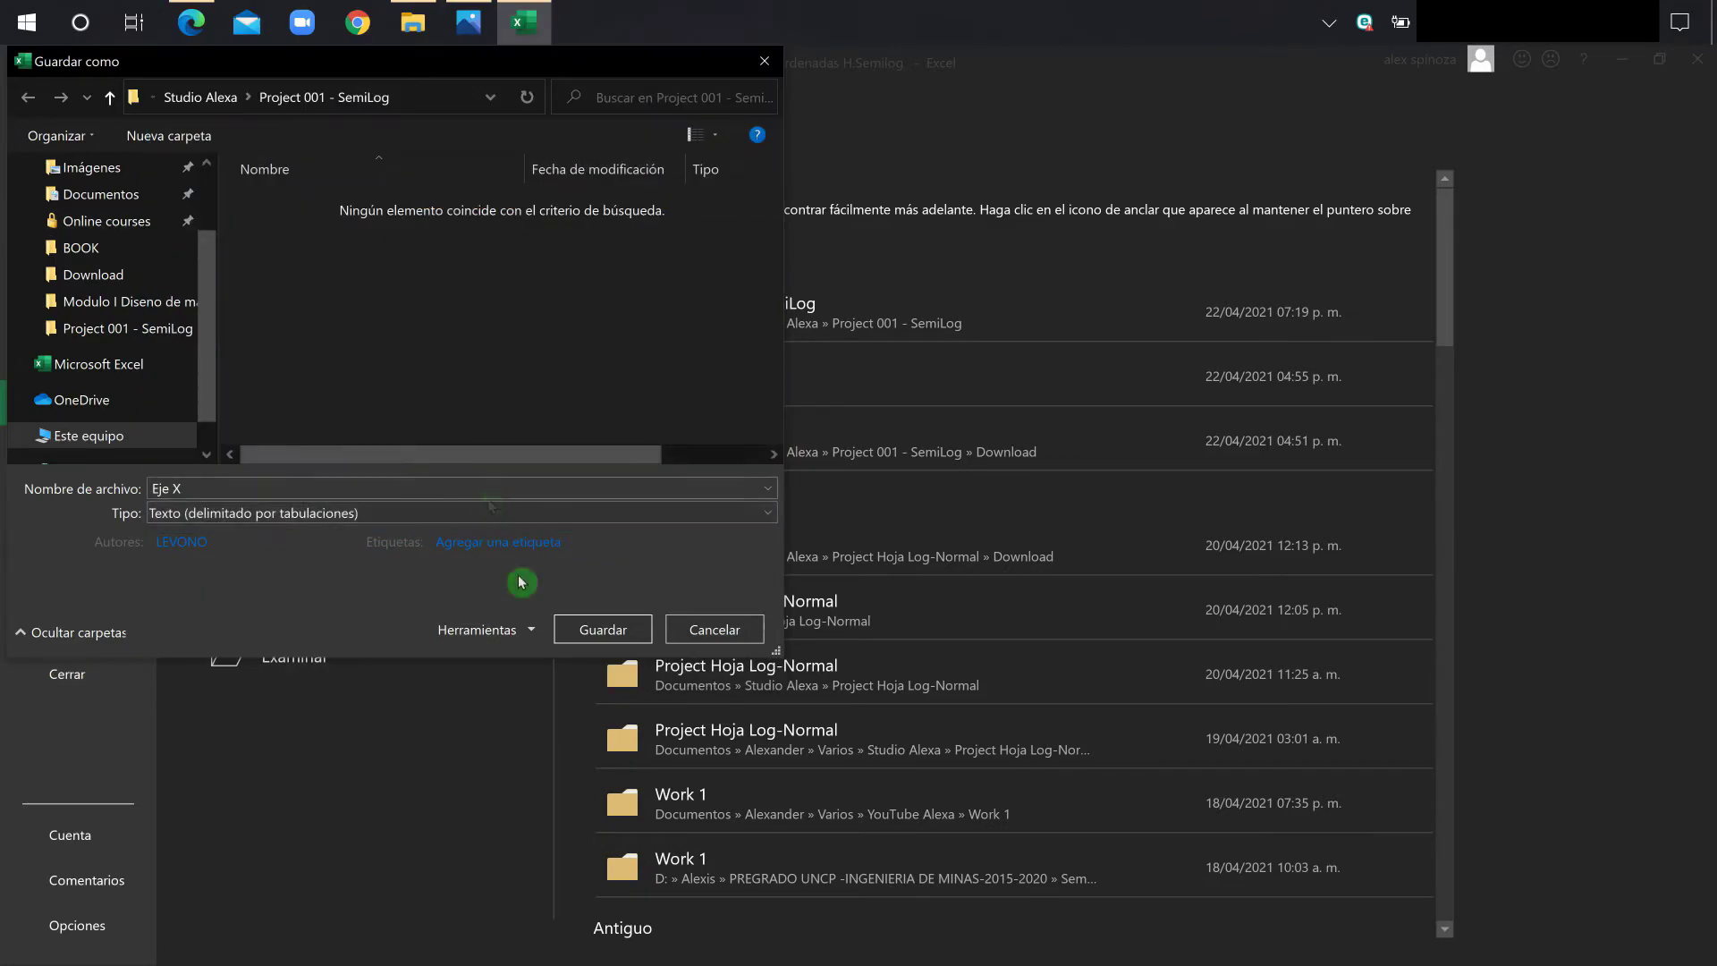
left_click(601, 630)
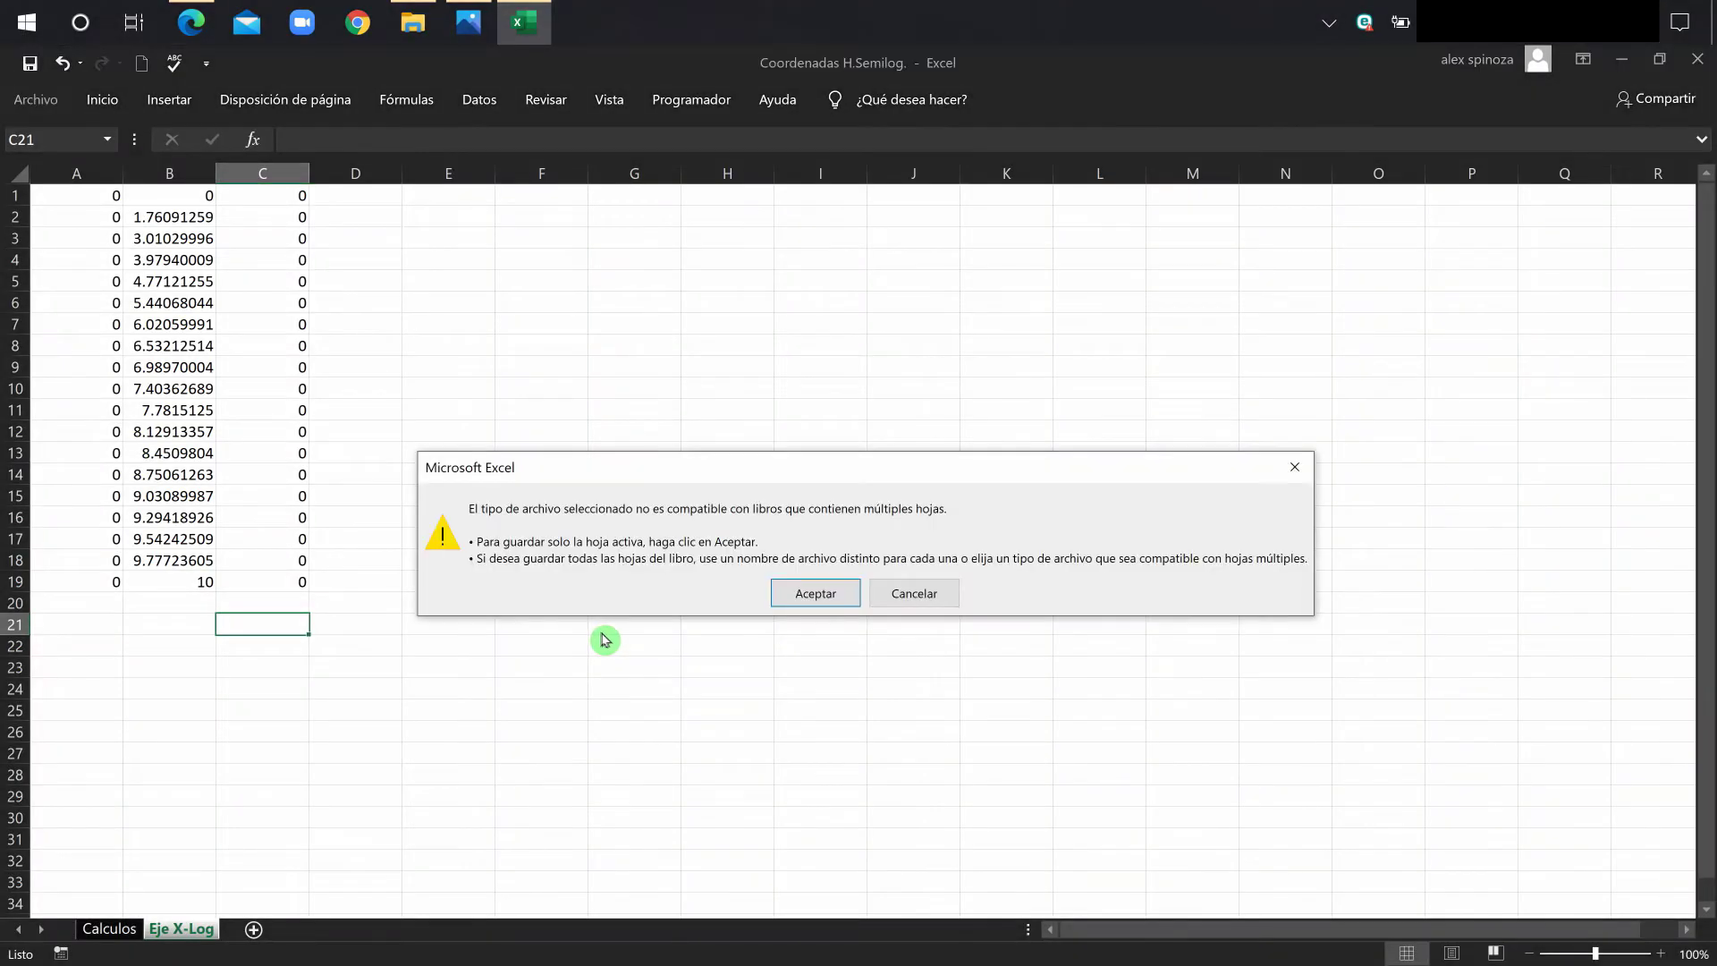
left_click(813, 590)
Close the workbook, saving its changes over the existing Eje X text file
left_click(1698, 60)
left_click(760, 554)
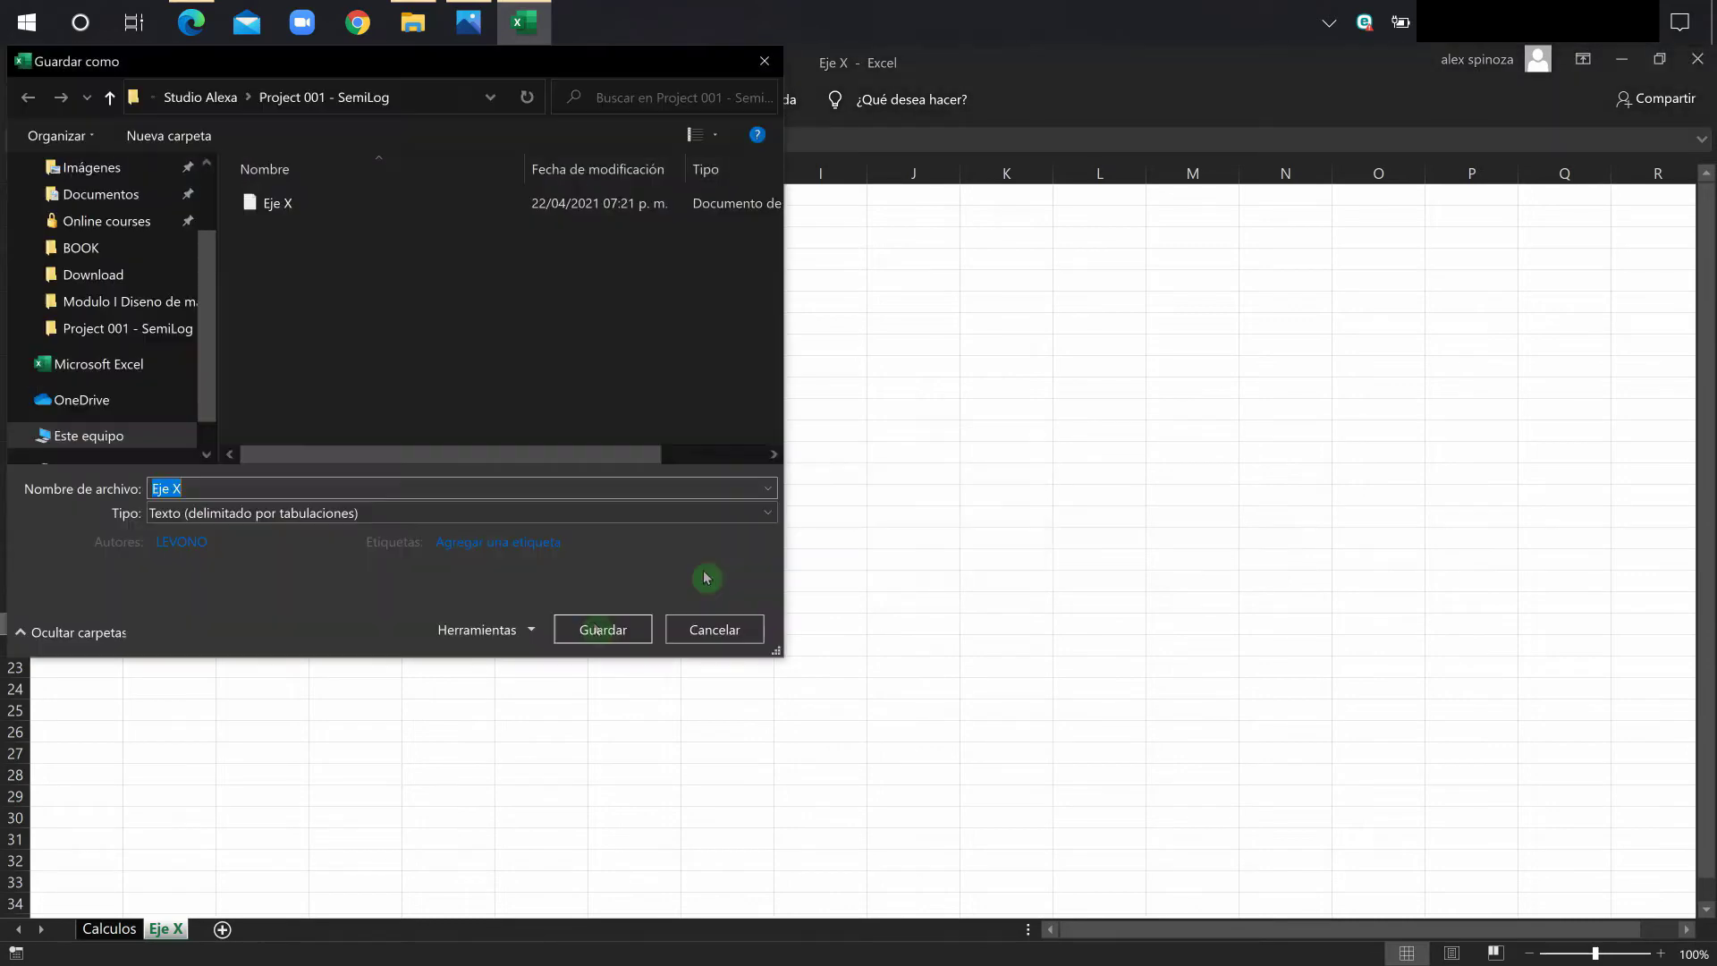
left_click(590, 631)
left_click(904, 519)
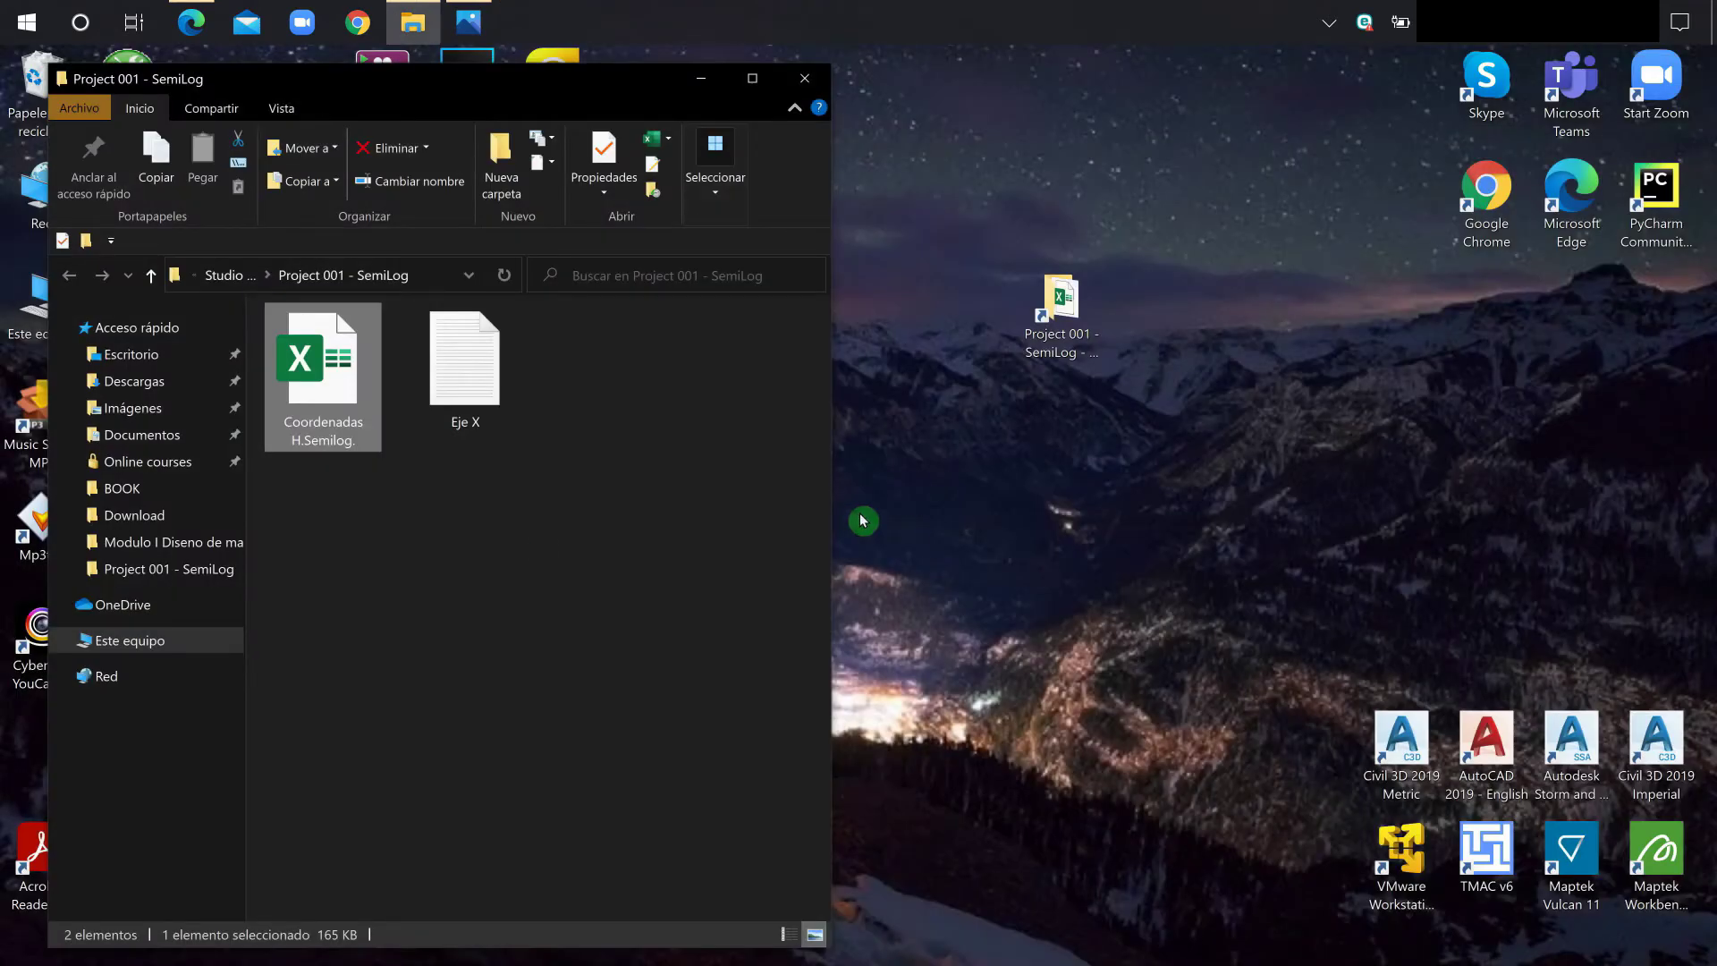
Open the Eje X text file to check its three coordinate columns, and close it
double_click(463, 376)
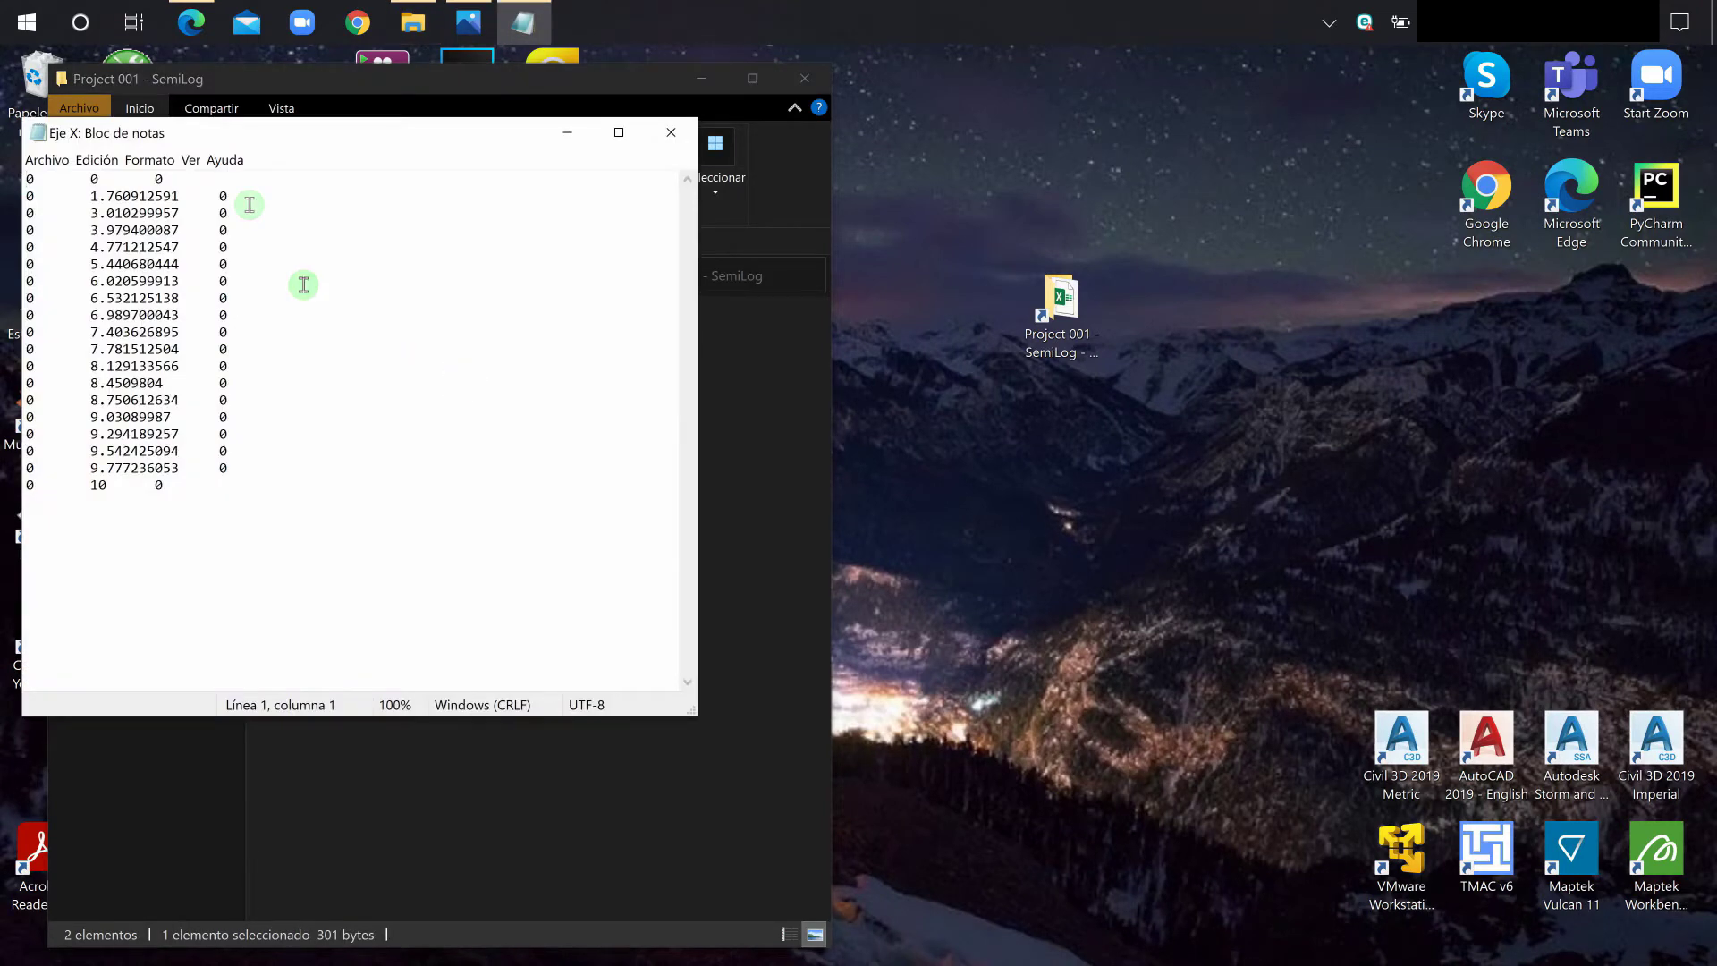
left_click(670, 135)
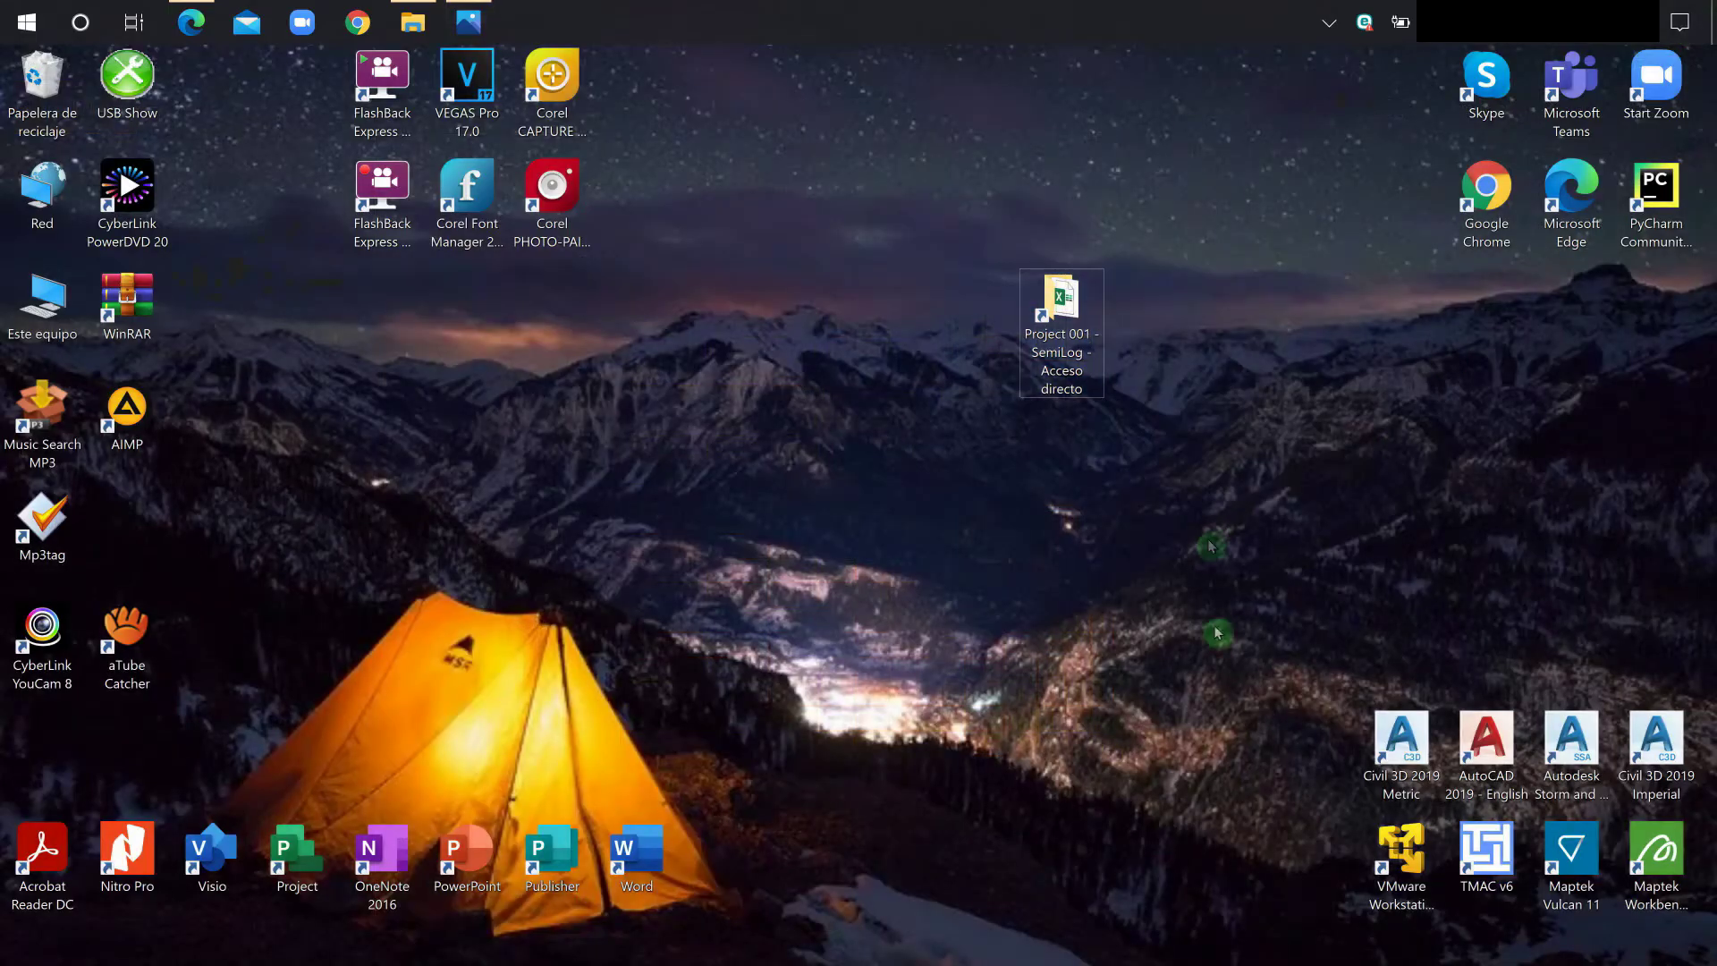
Launch Civil 3D 2019 Metric and start a point import for Drawing1
double_click(1418, 736)
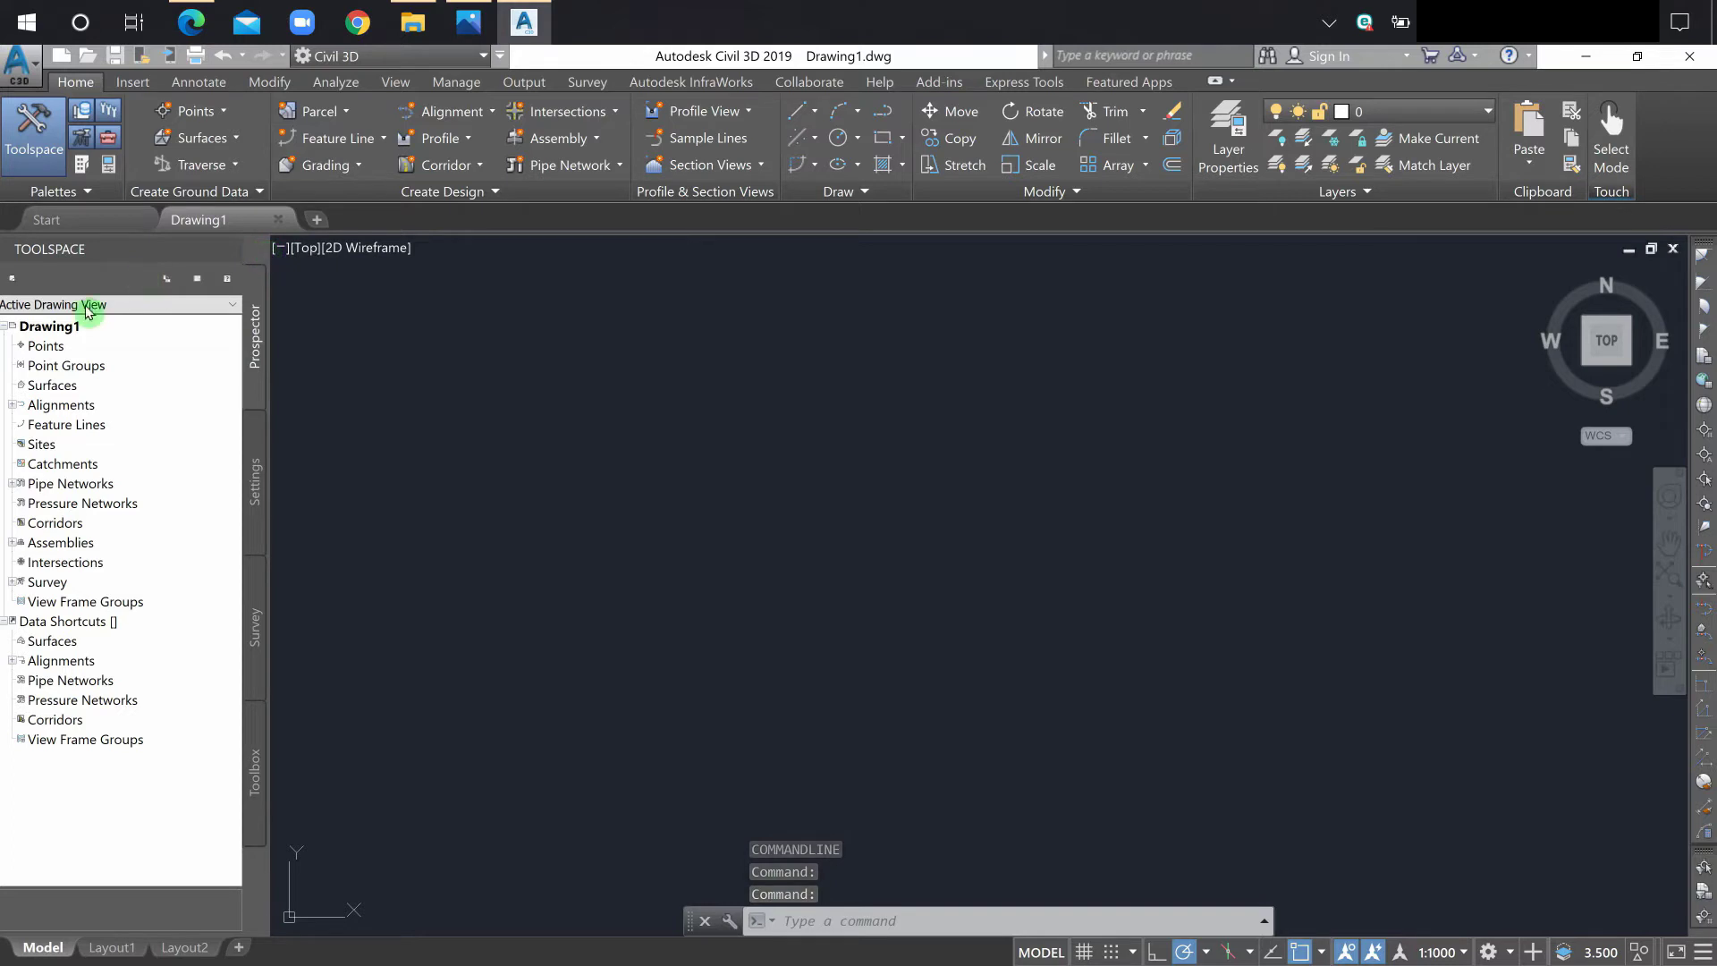
left_click(64, 346)
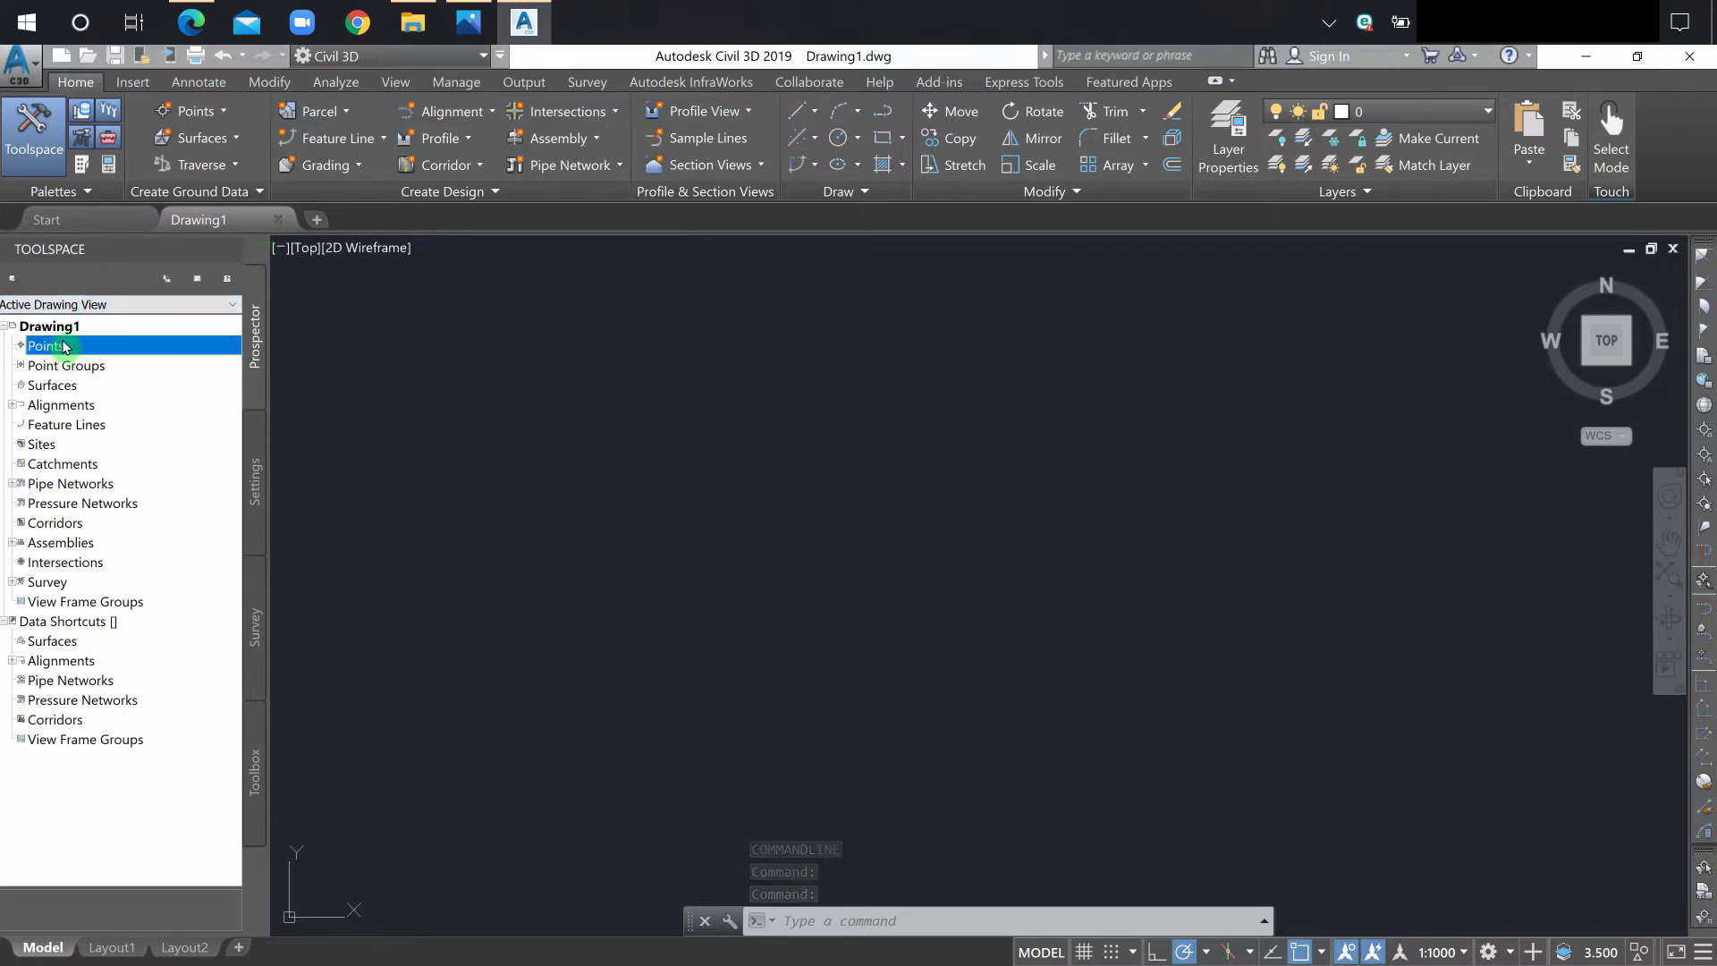
right_click(64, 347)
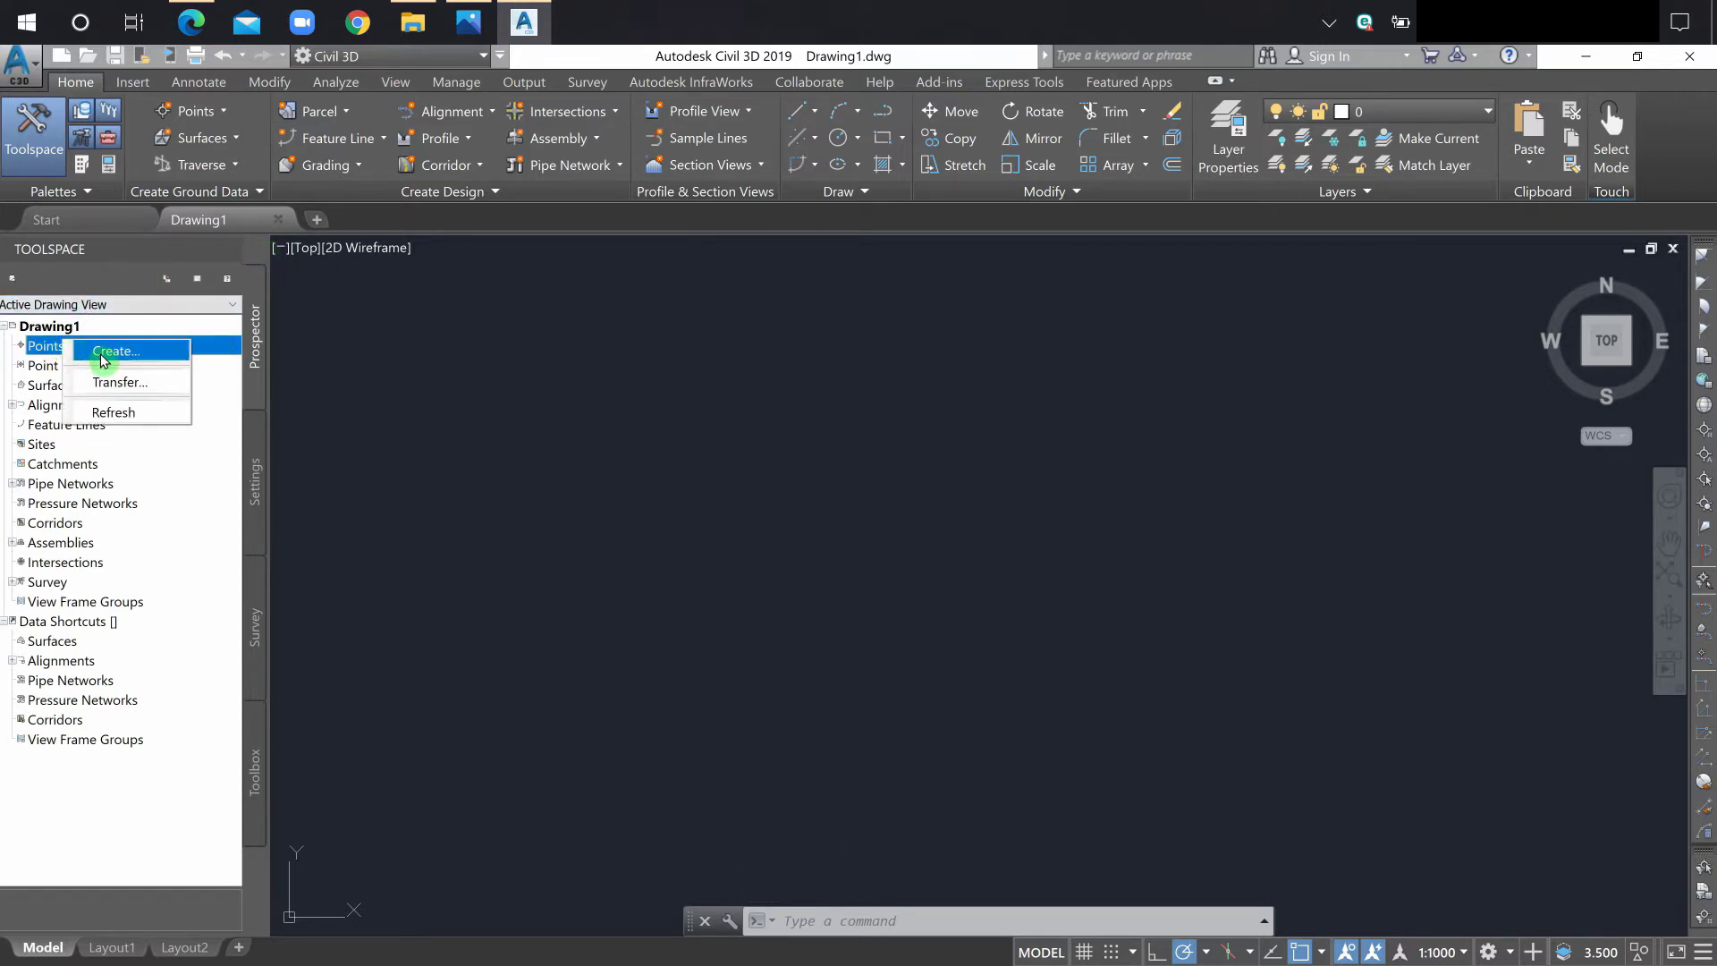
left_click(103, 360)
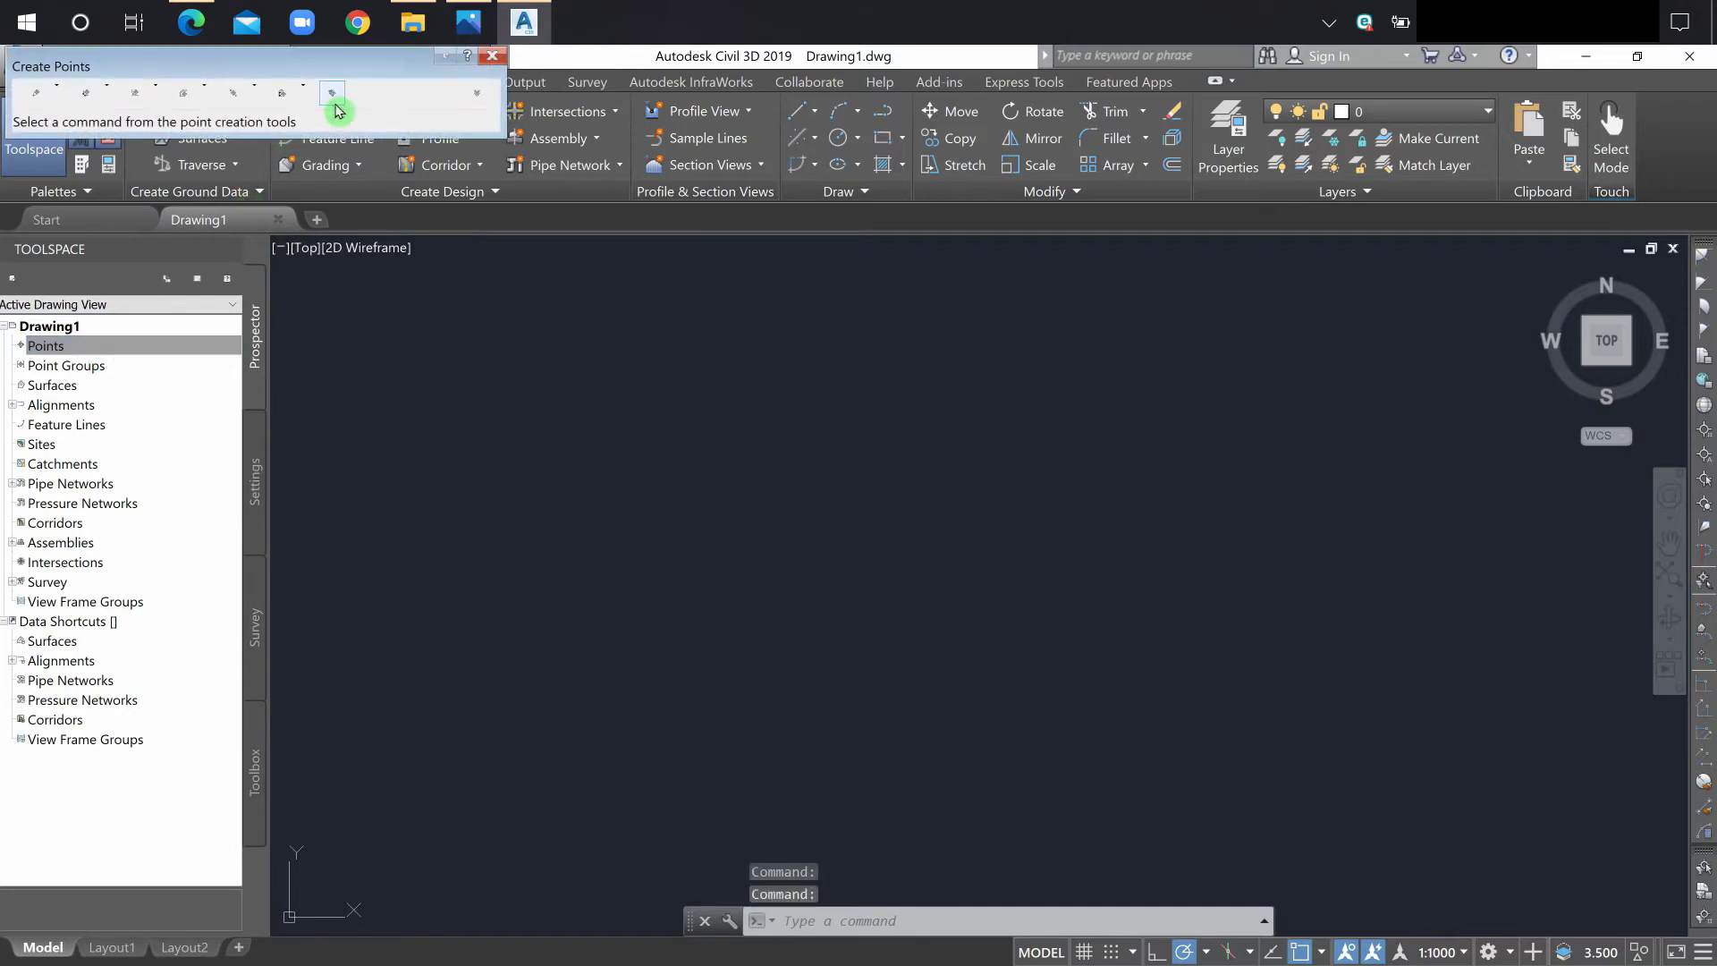
left_click(336, 105)
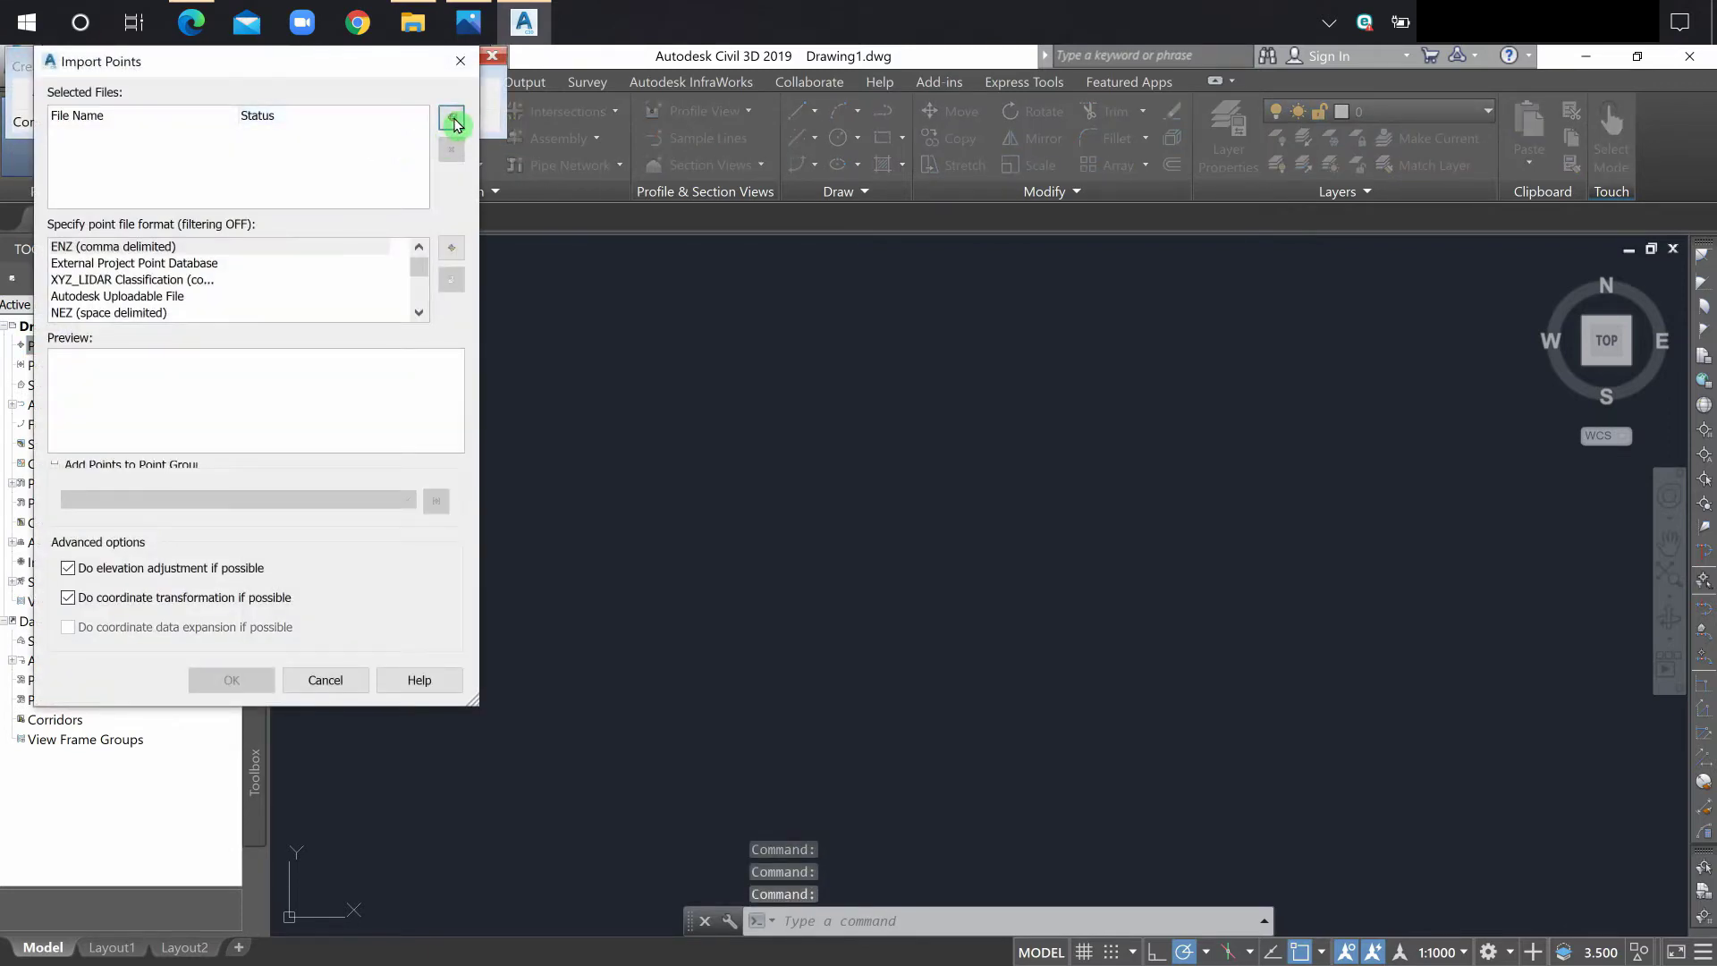
Add the Eje X text file as the point source and choose the NEZ (space delimited) format
left_click(453, 120)
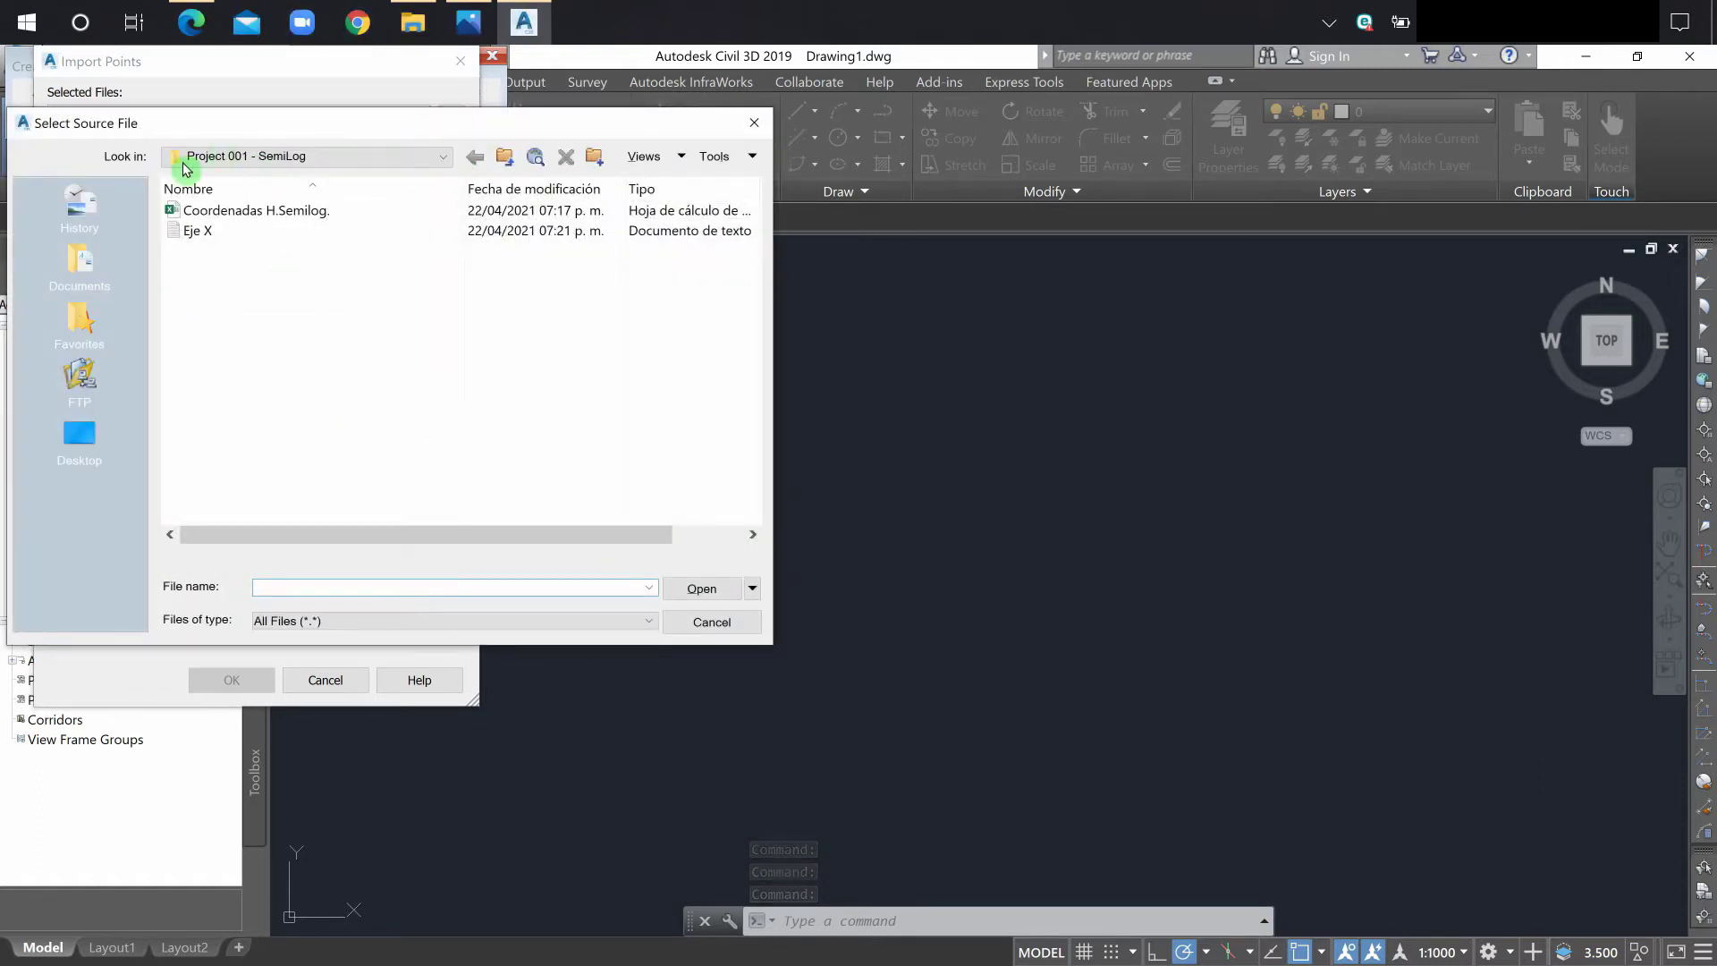
left_click(247, 234)
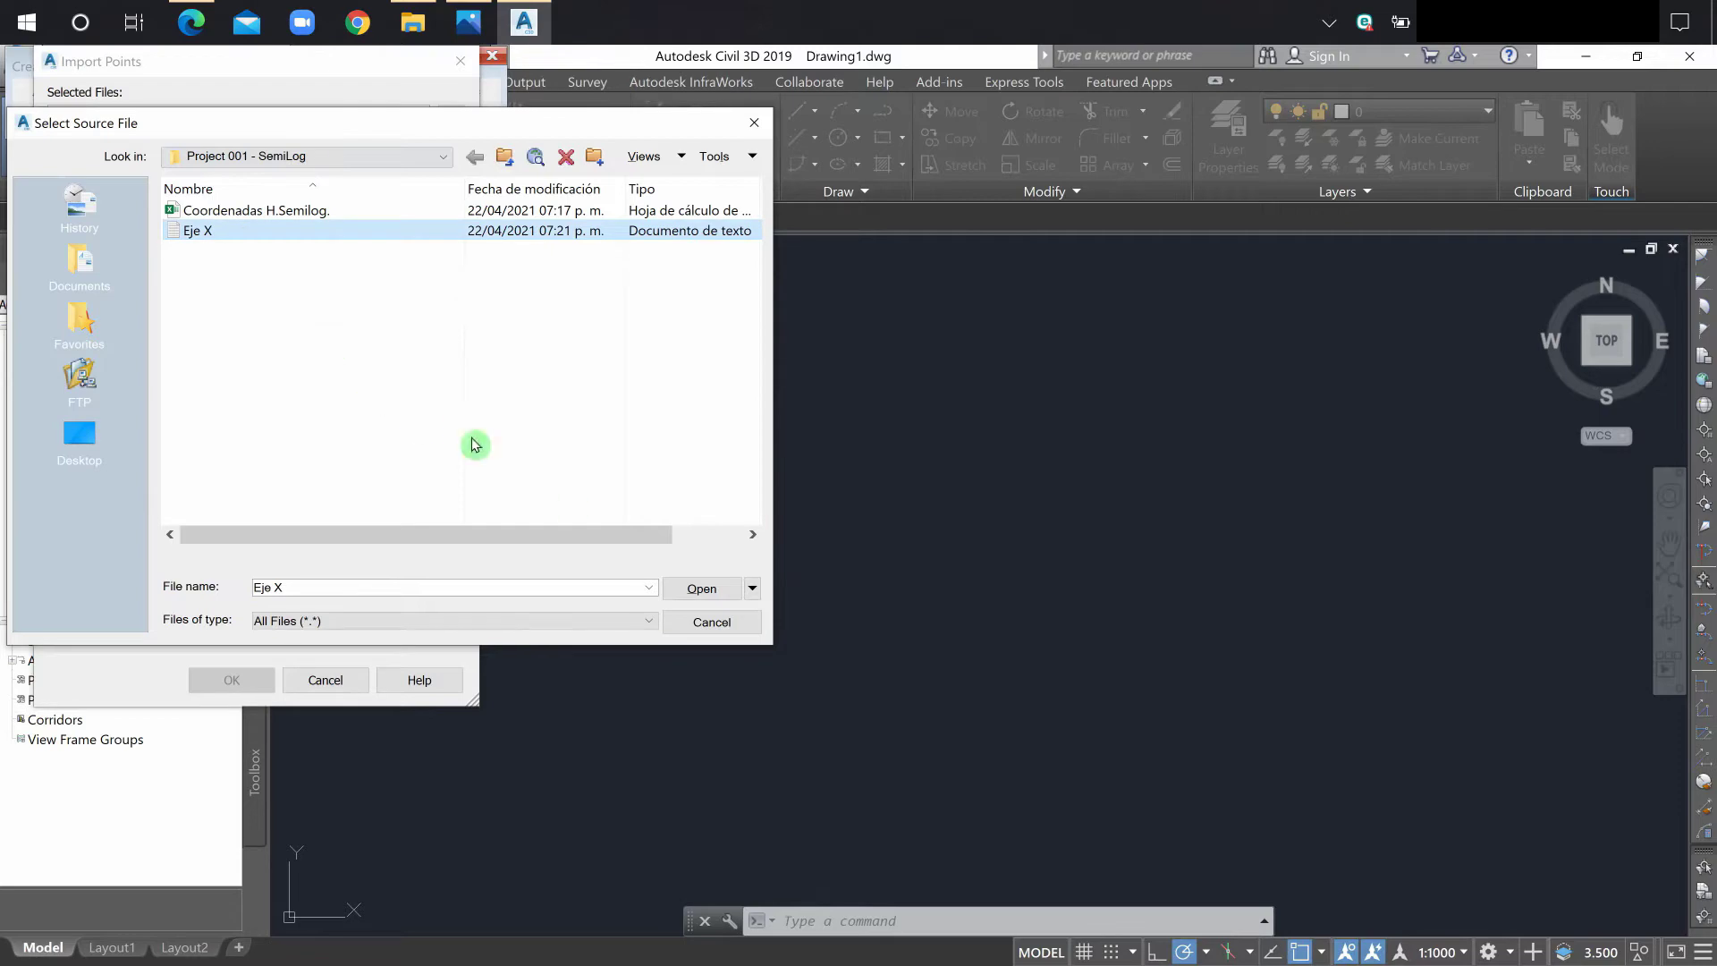
left_click(703, 590)
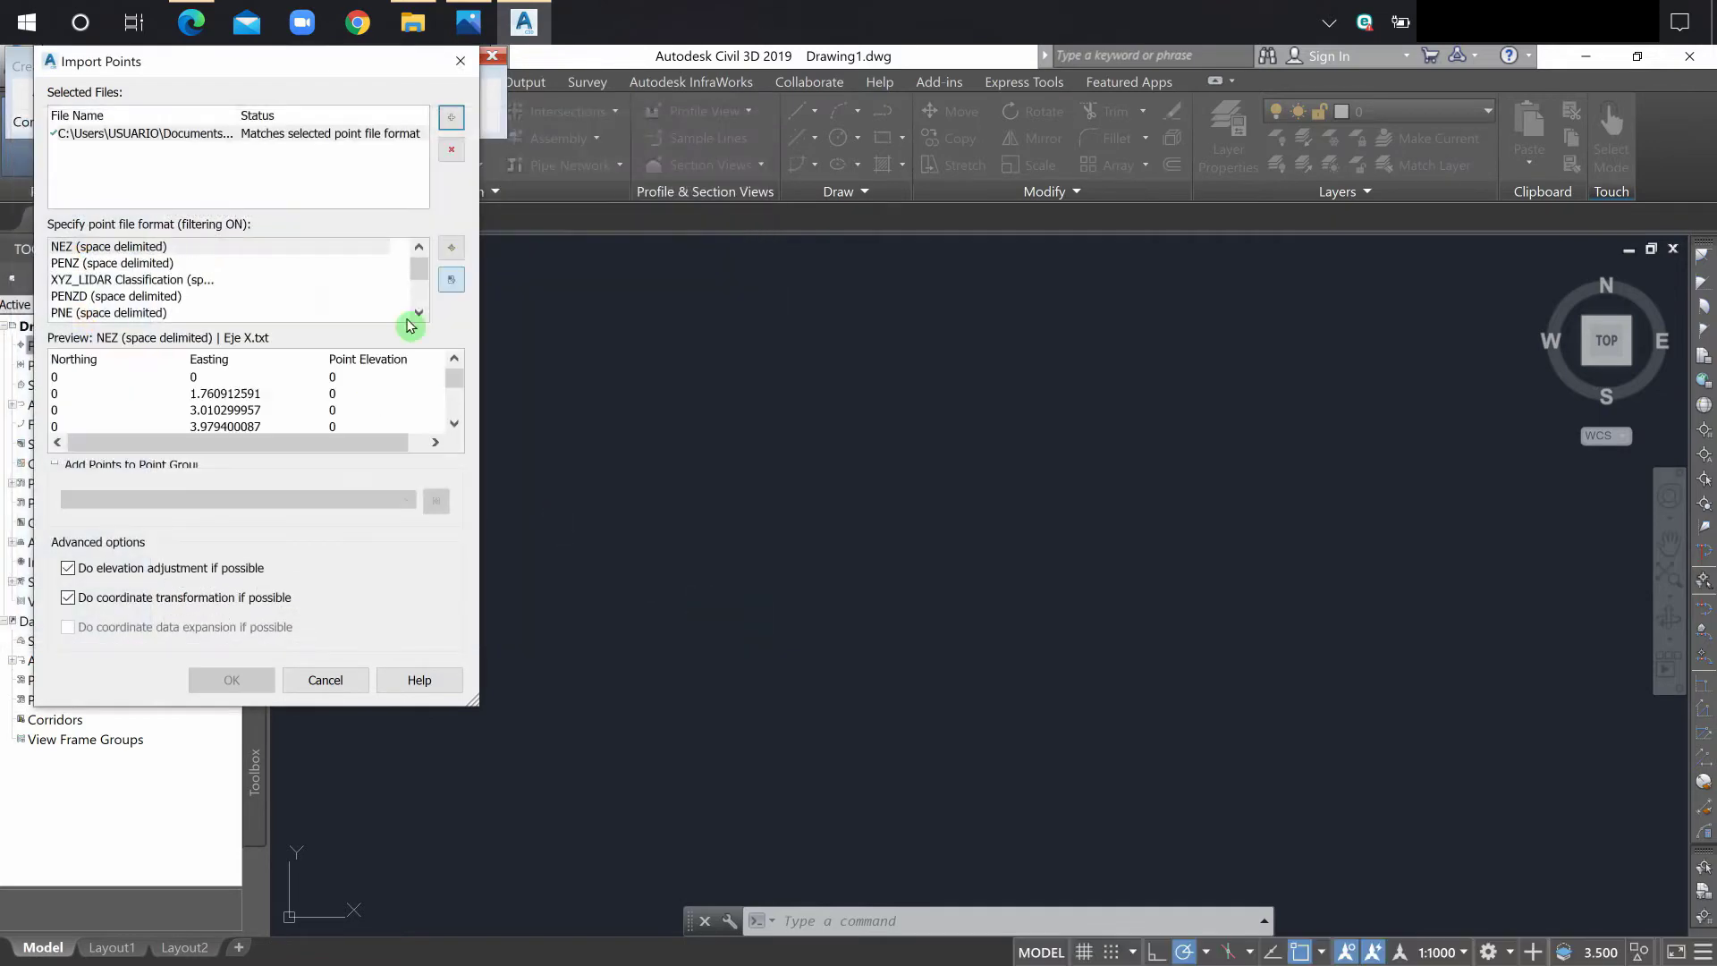
left_click(96, 248)
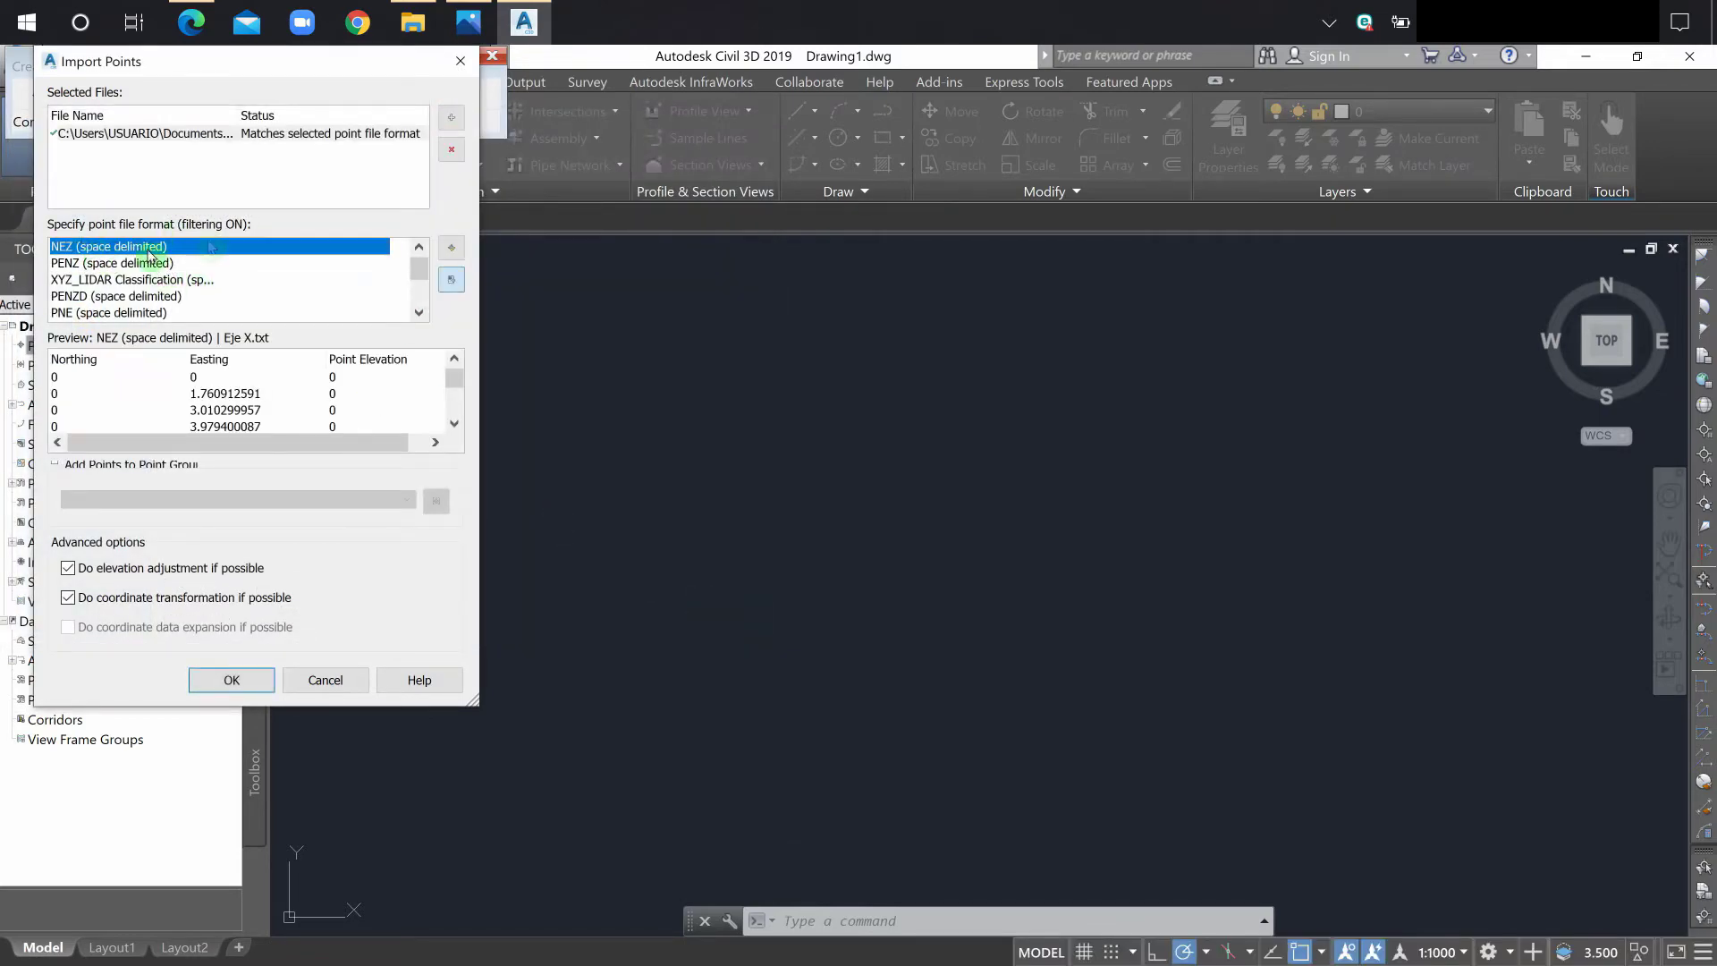
Assign the points to a new point group named Eje X and run the import
left_click(57, 466)
left_click(407, 499)
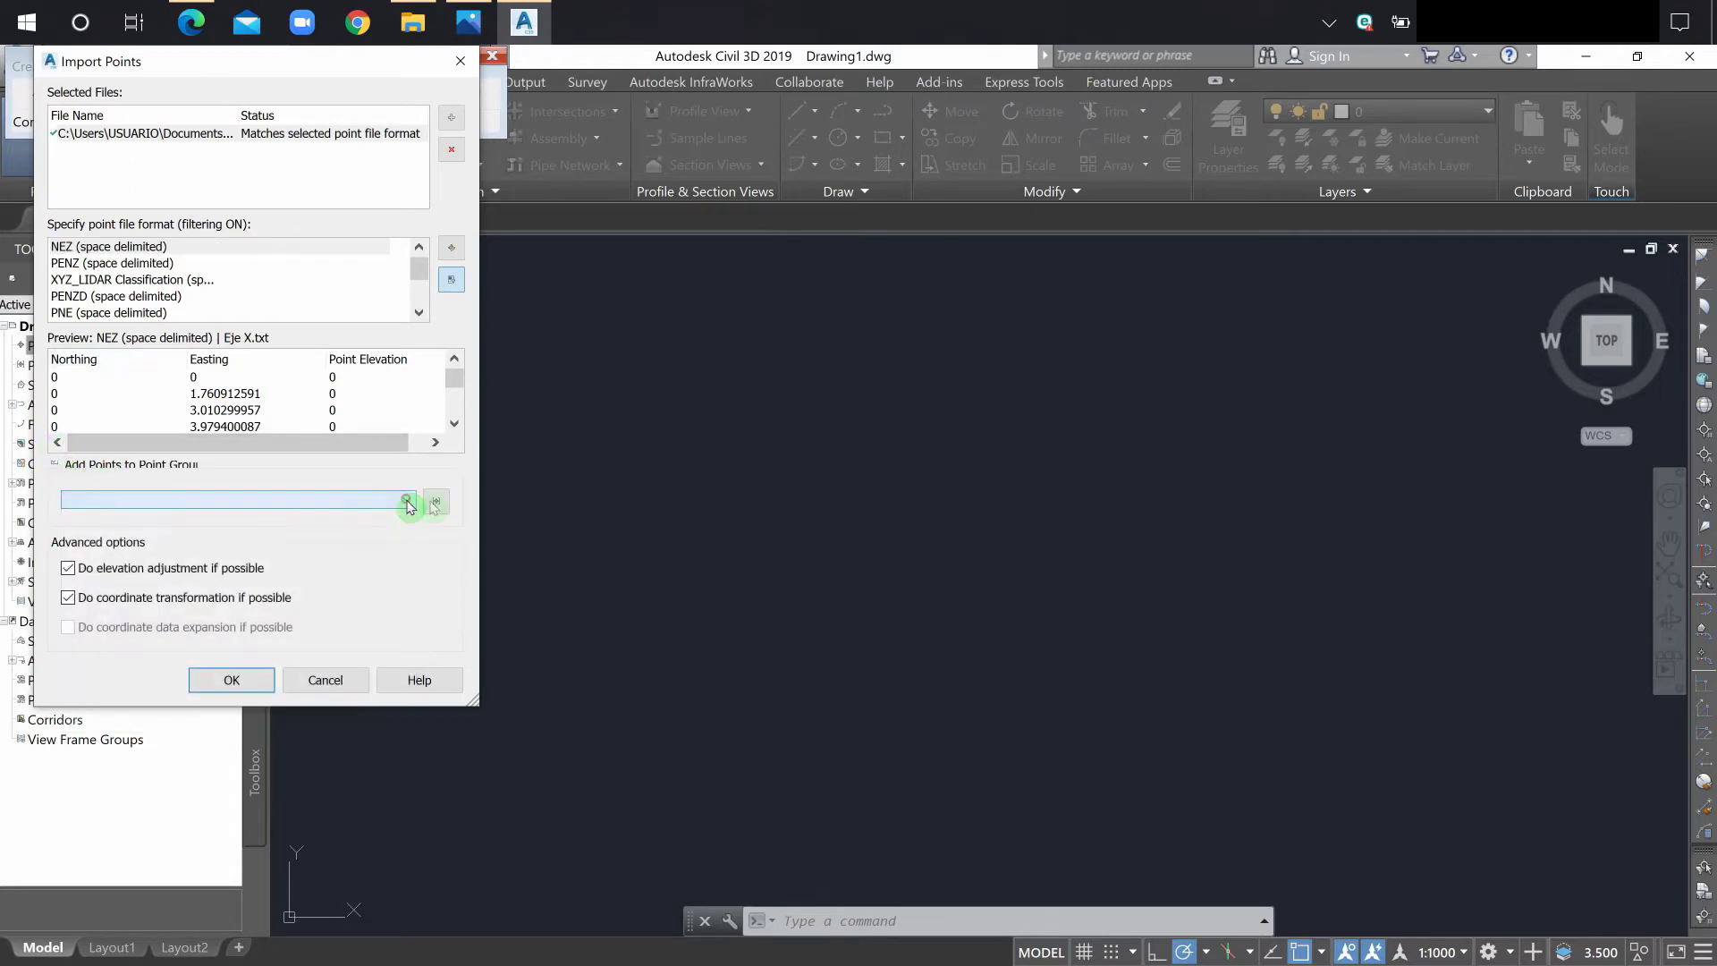
left_click(437, 500)
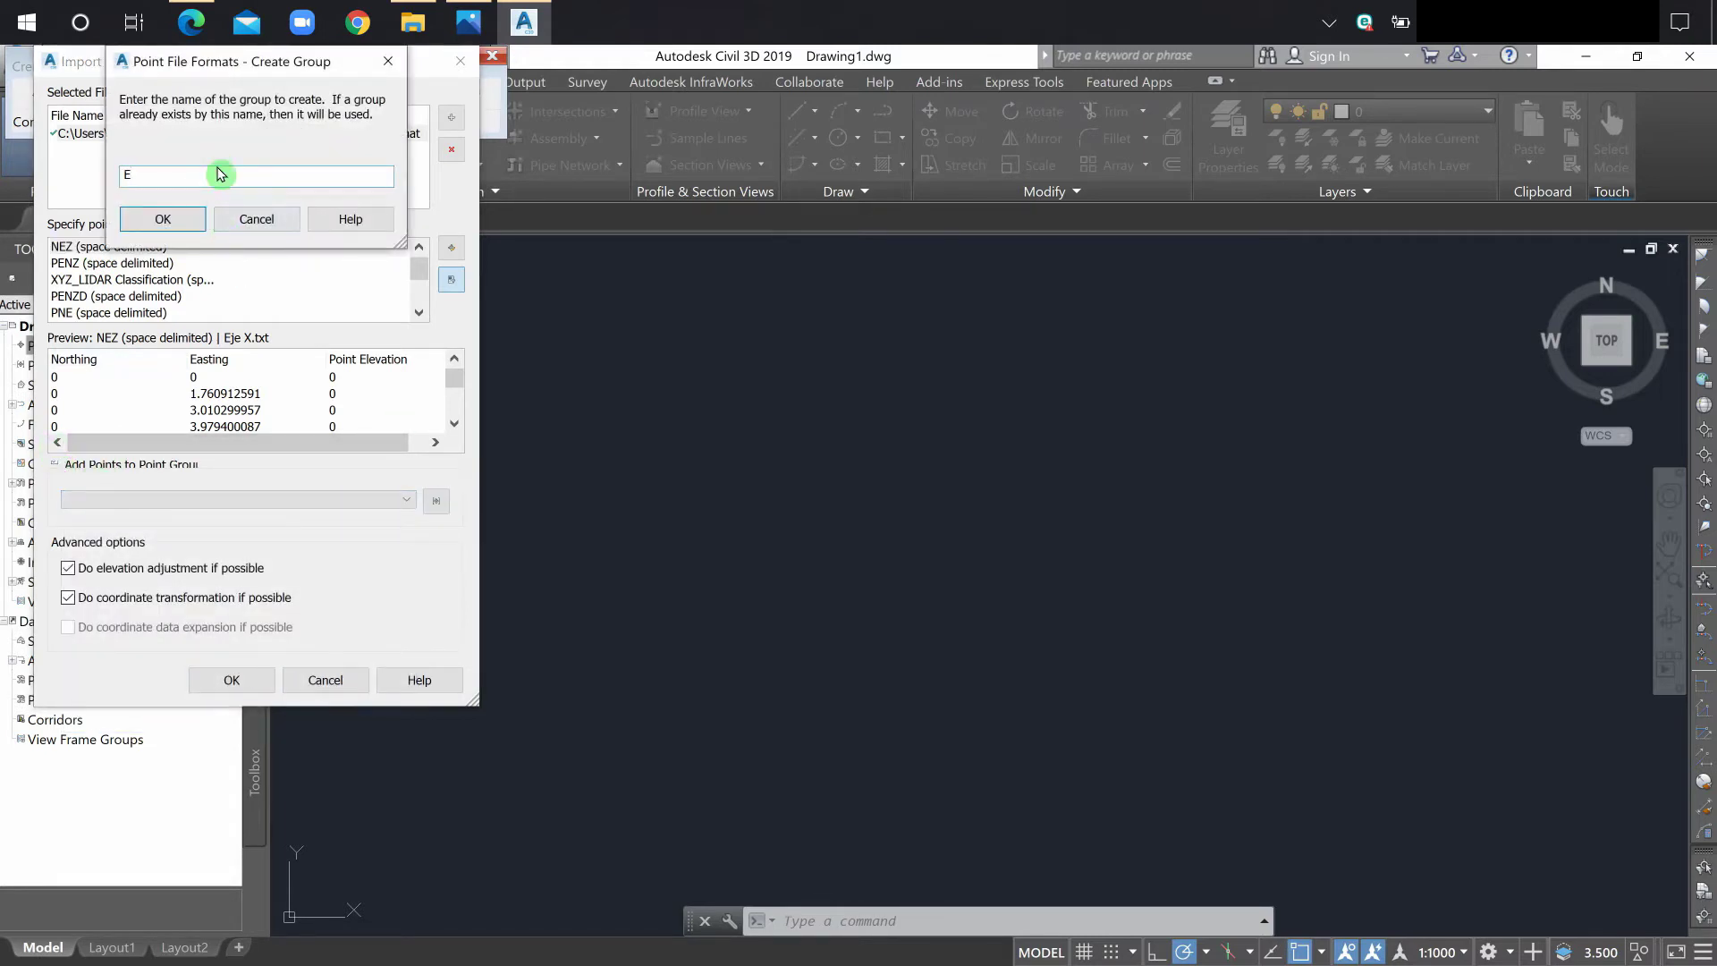
left_click(183, 224)
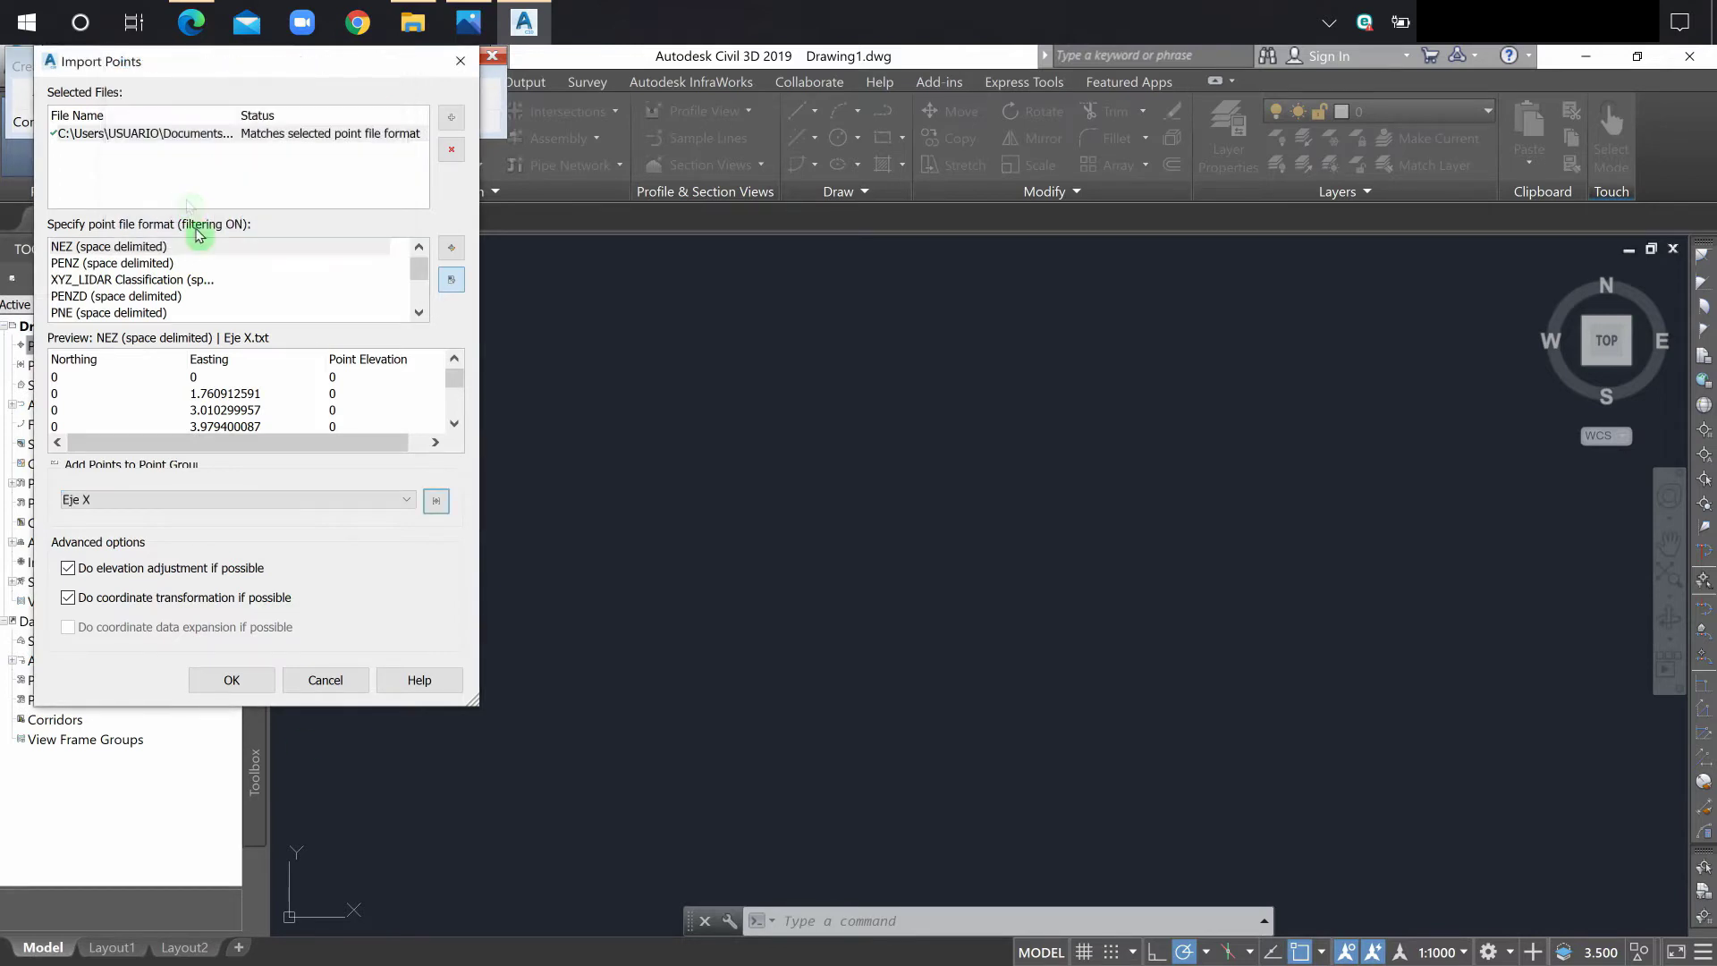
left_click(234, 681)
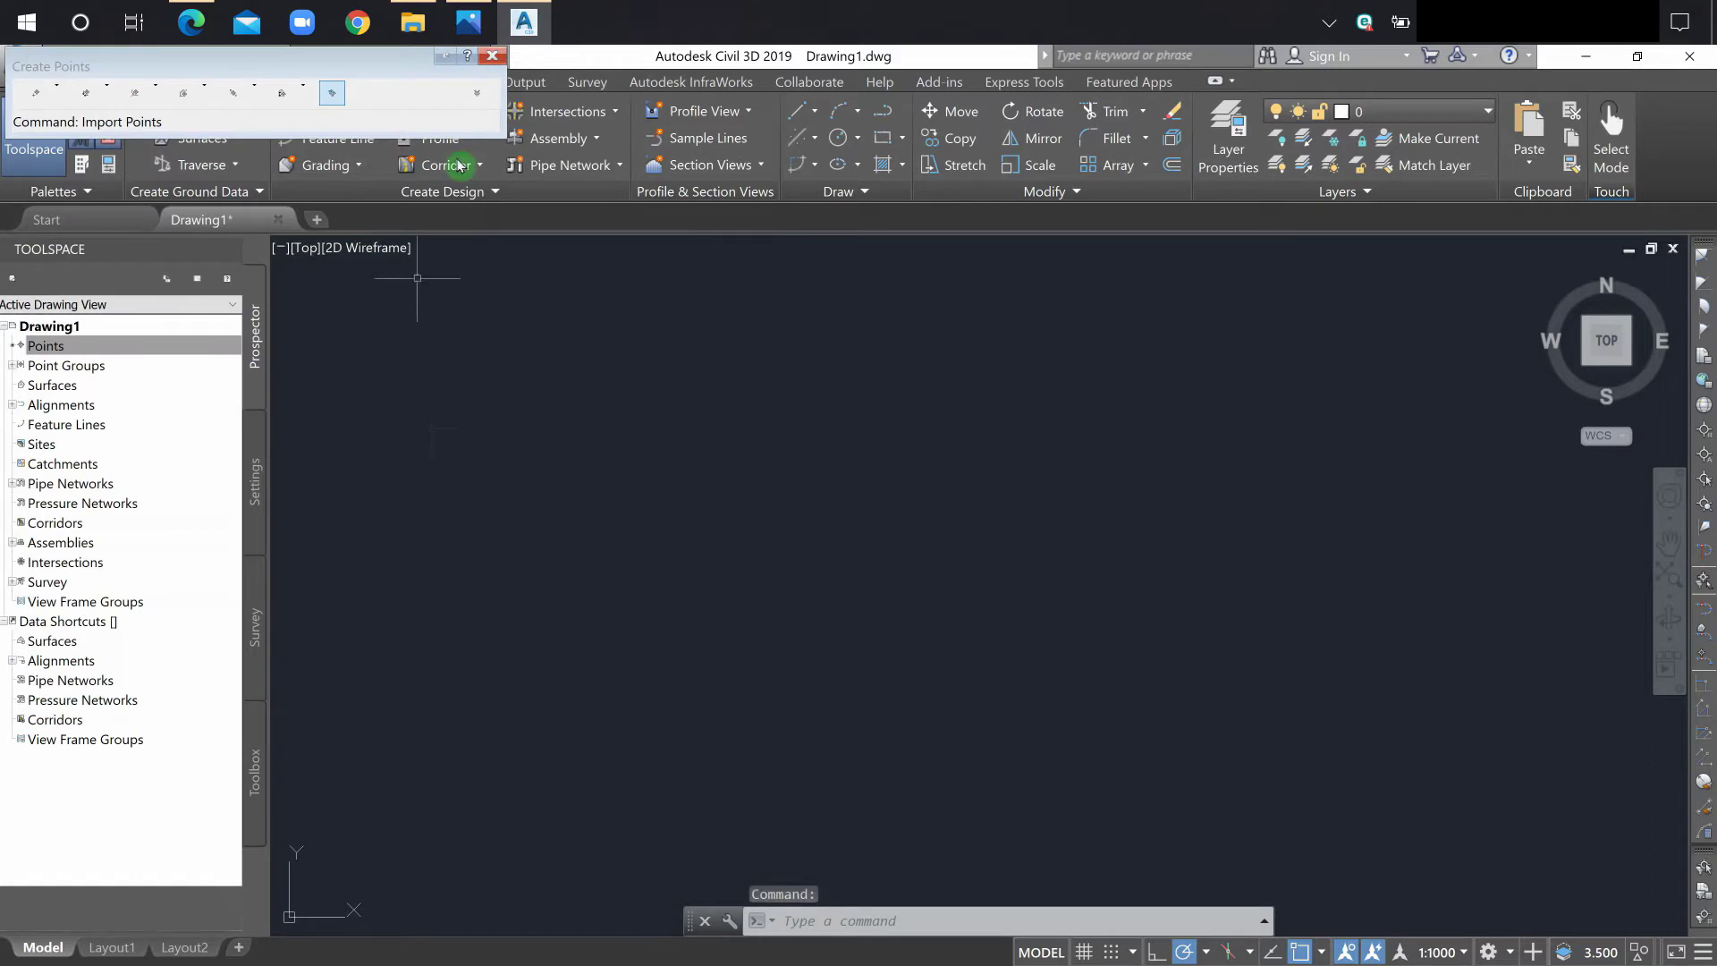
Close the point creation tools and open the properties of the Eje X point group
left_click(492, 56)
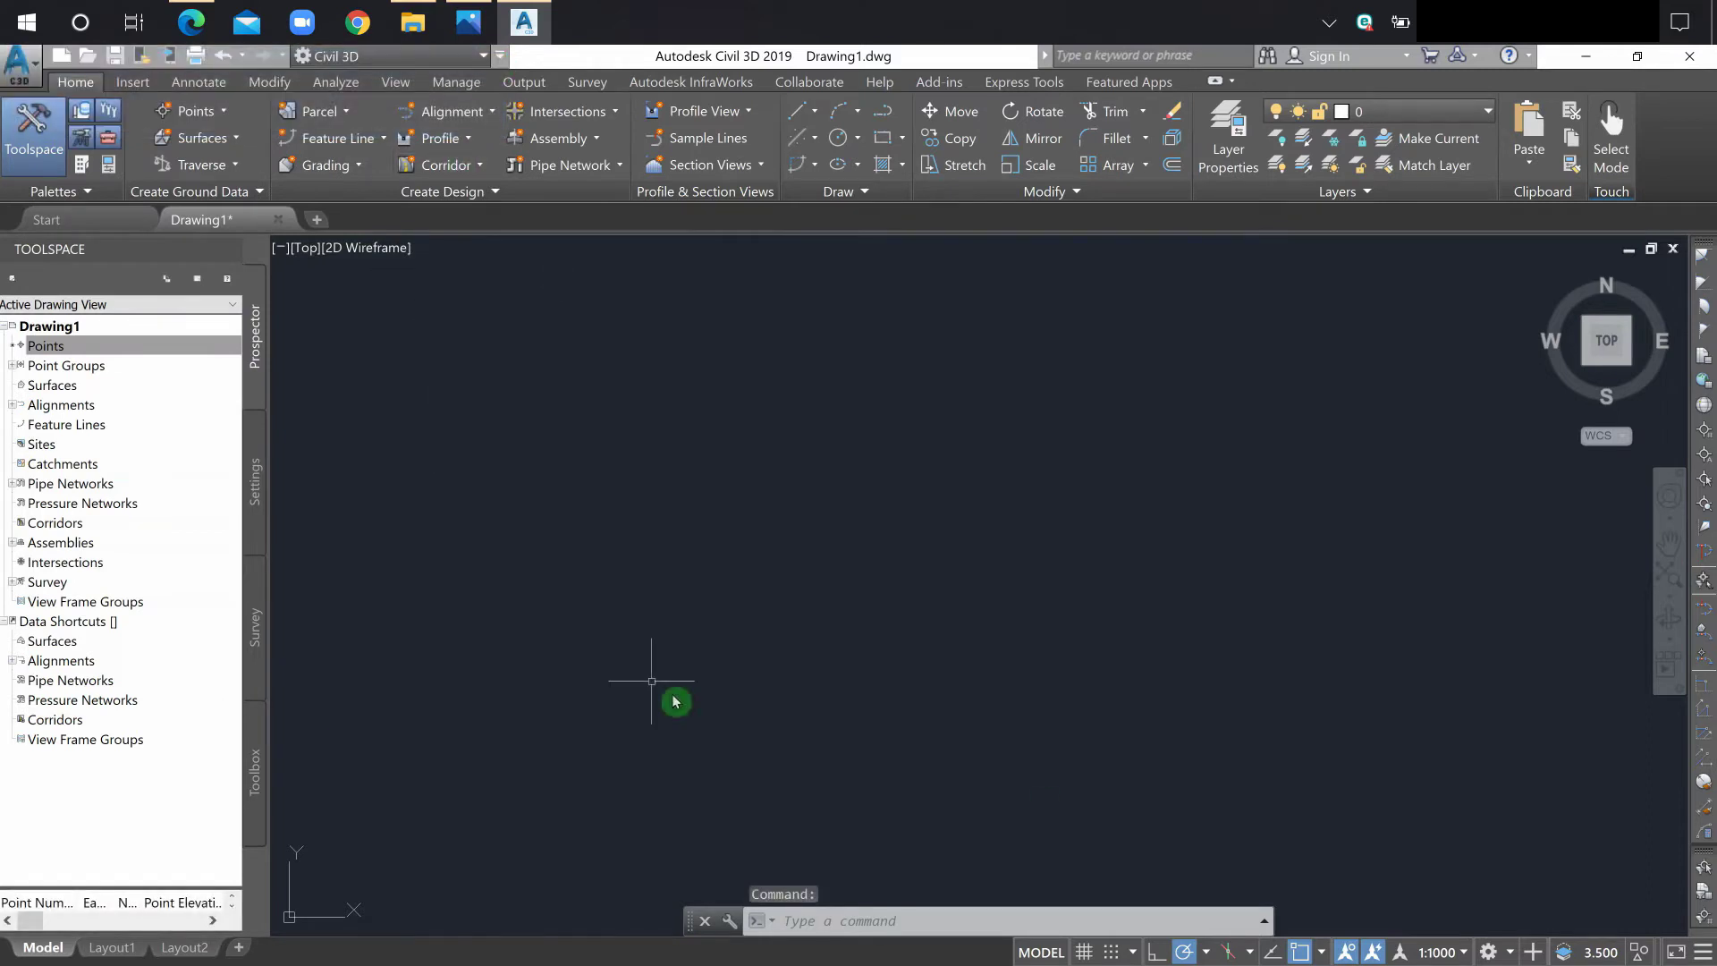
left_click(1607, 345)
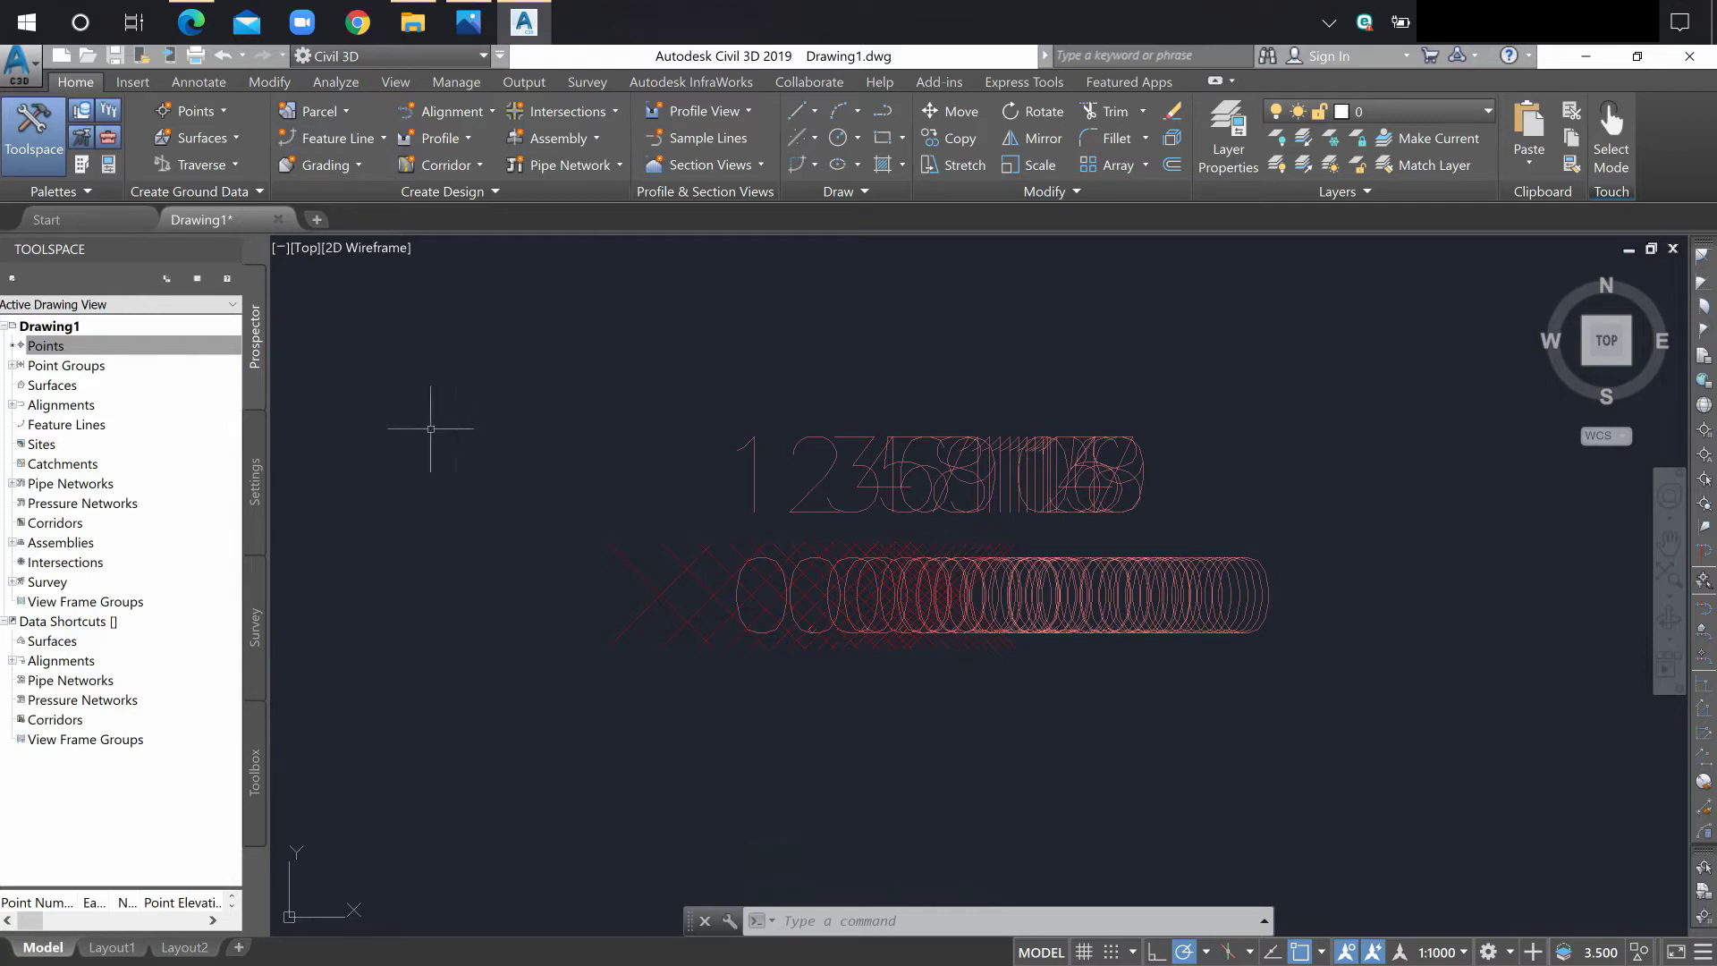
left_click(67, 368)
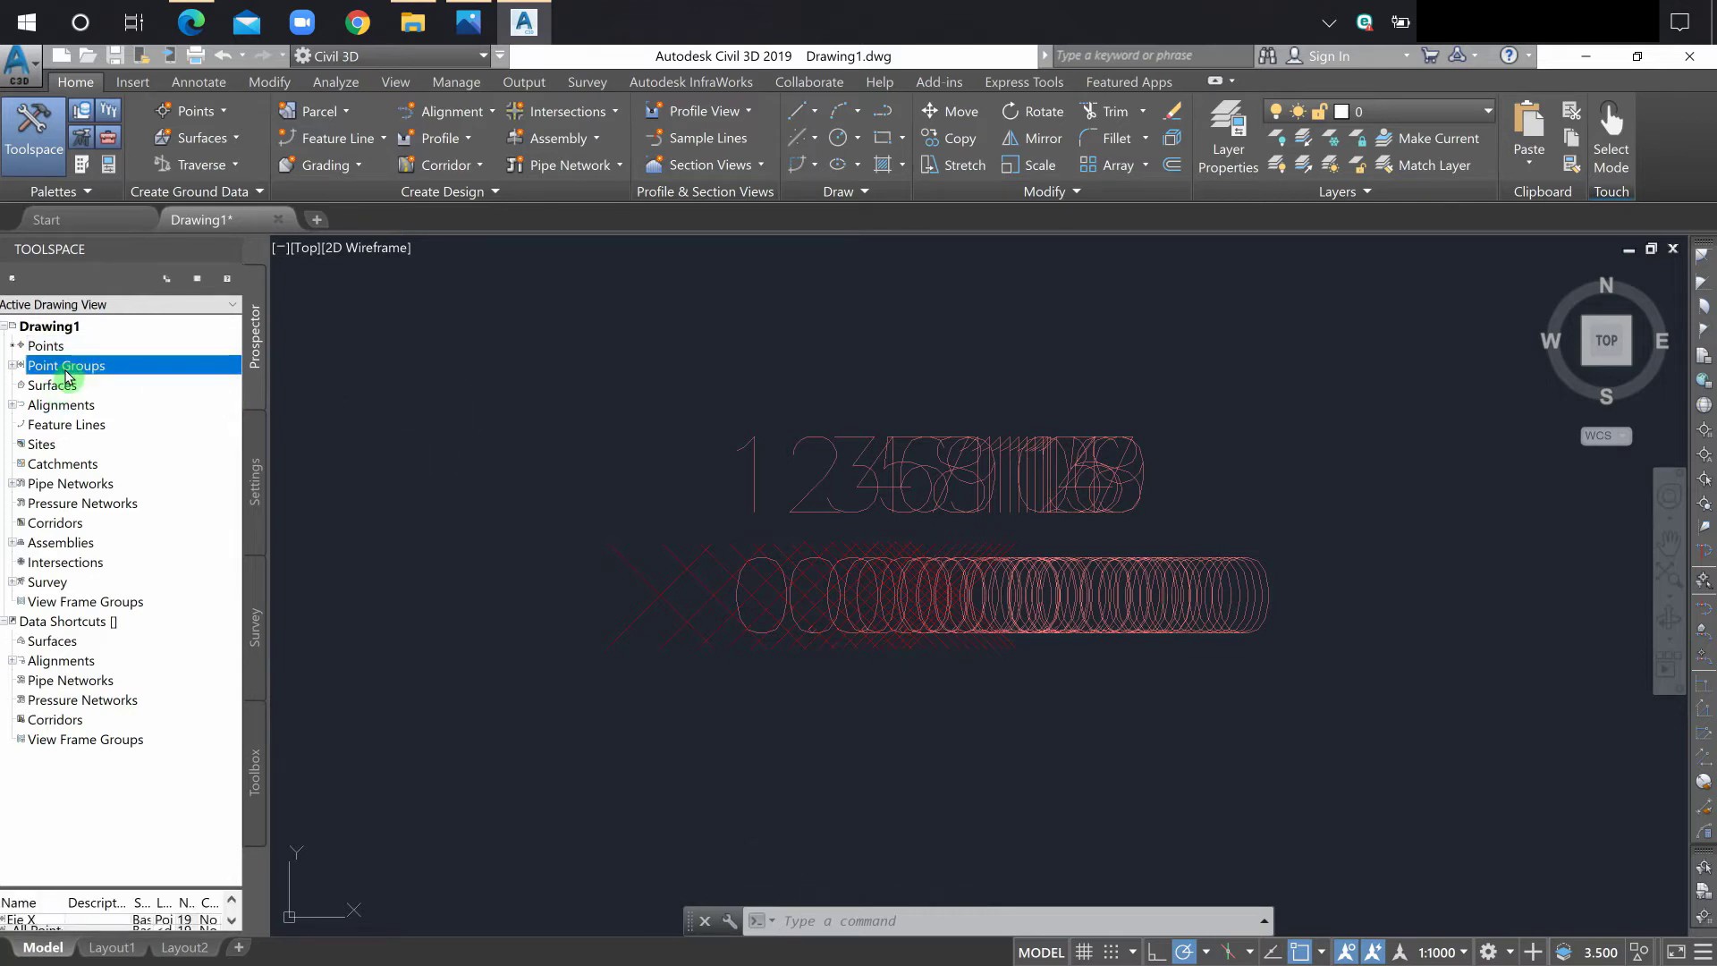
right_click(67, 369)
left_click(12, 365)
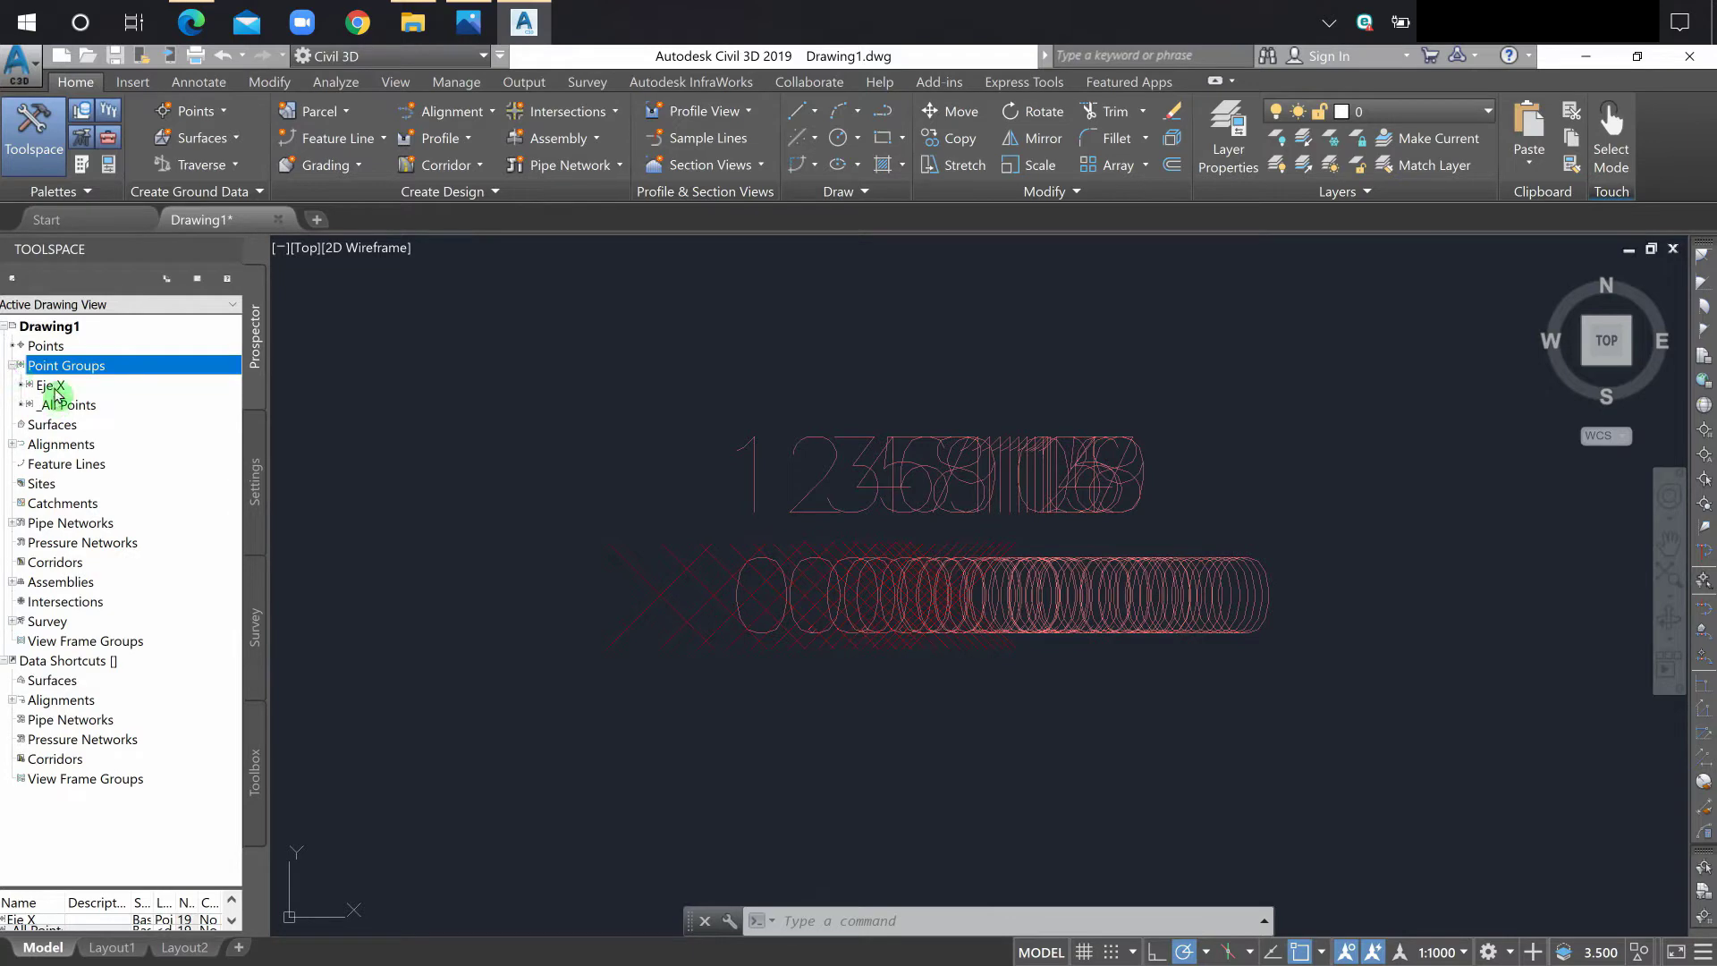
left_click(57, 390)
right_click(58, 394)
left_click(107, 395)
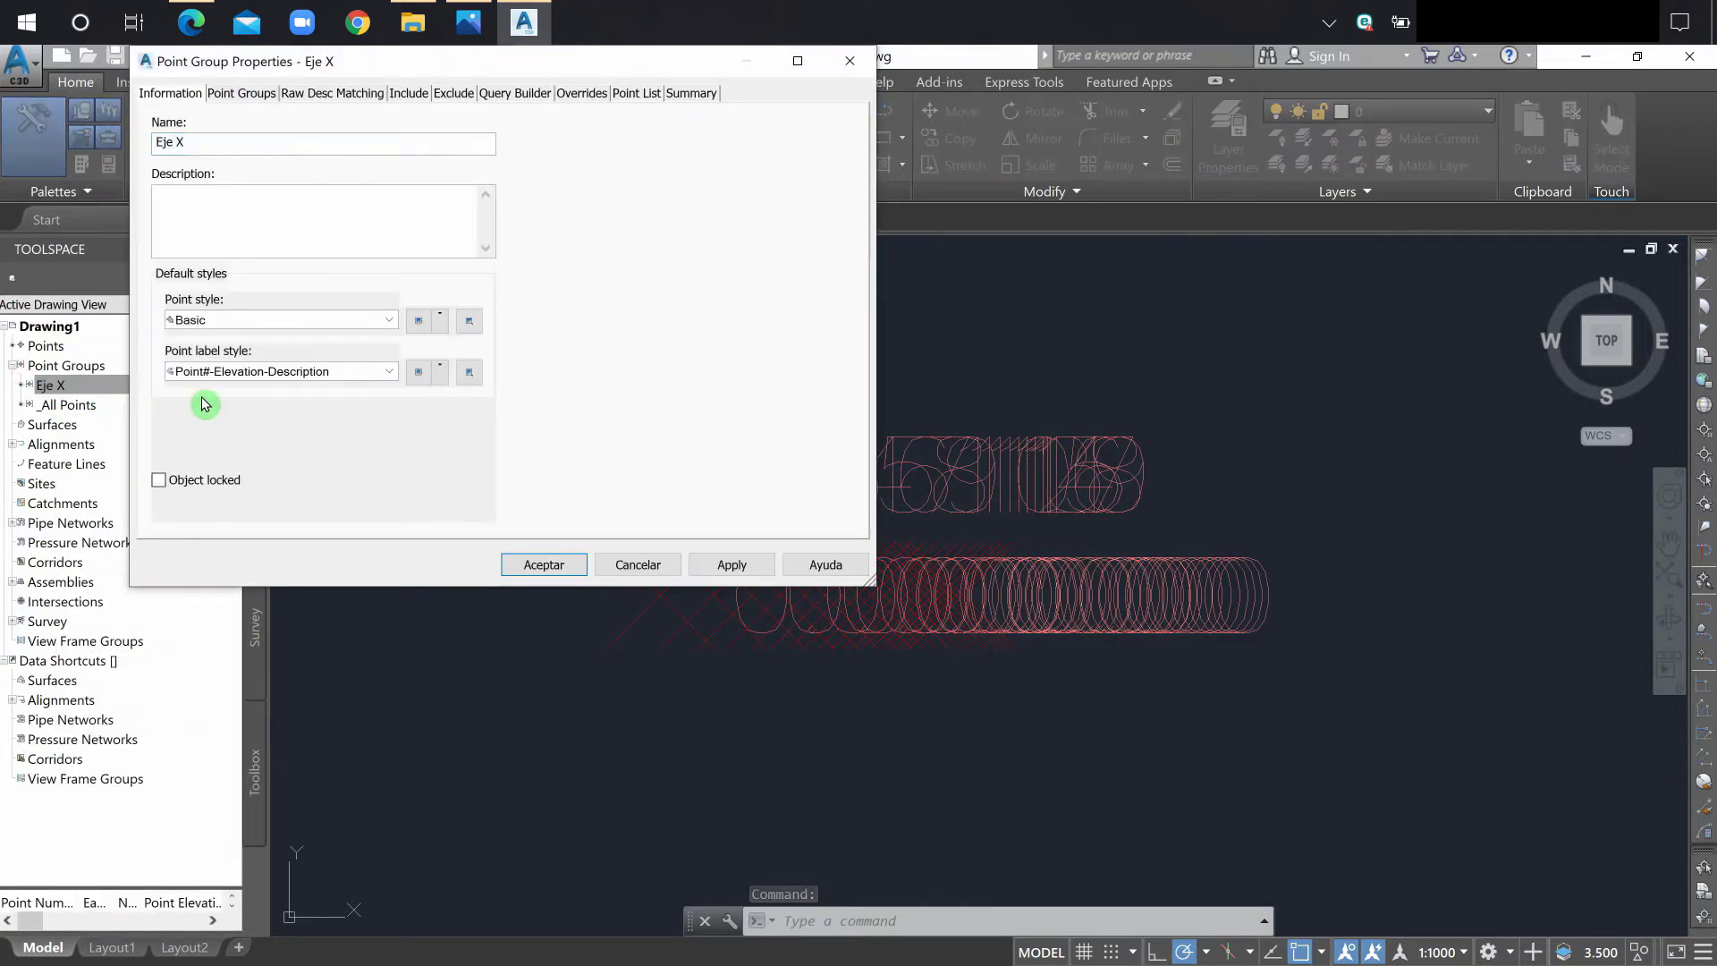
Copy the Basic point style of the Eje X group and set its marker colour to yellow
left_click(388, 325)
left_click(439, 319)
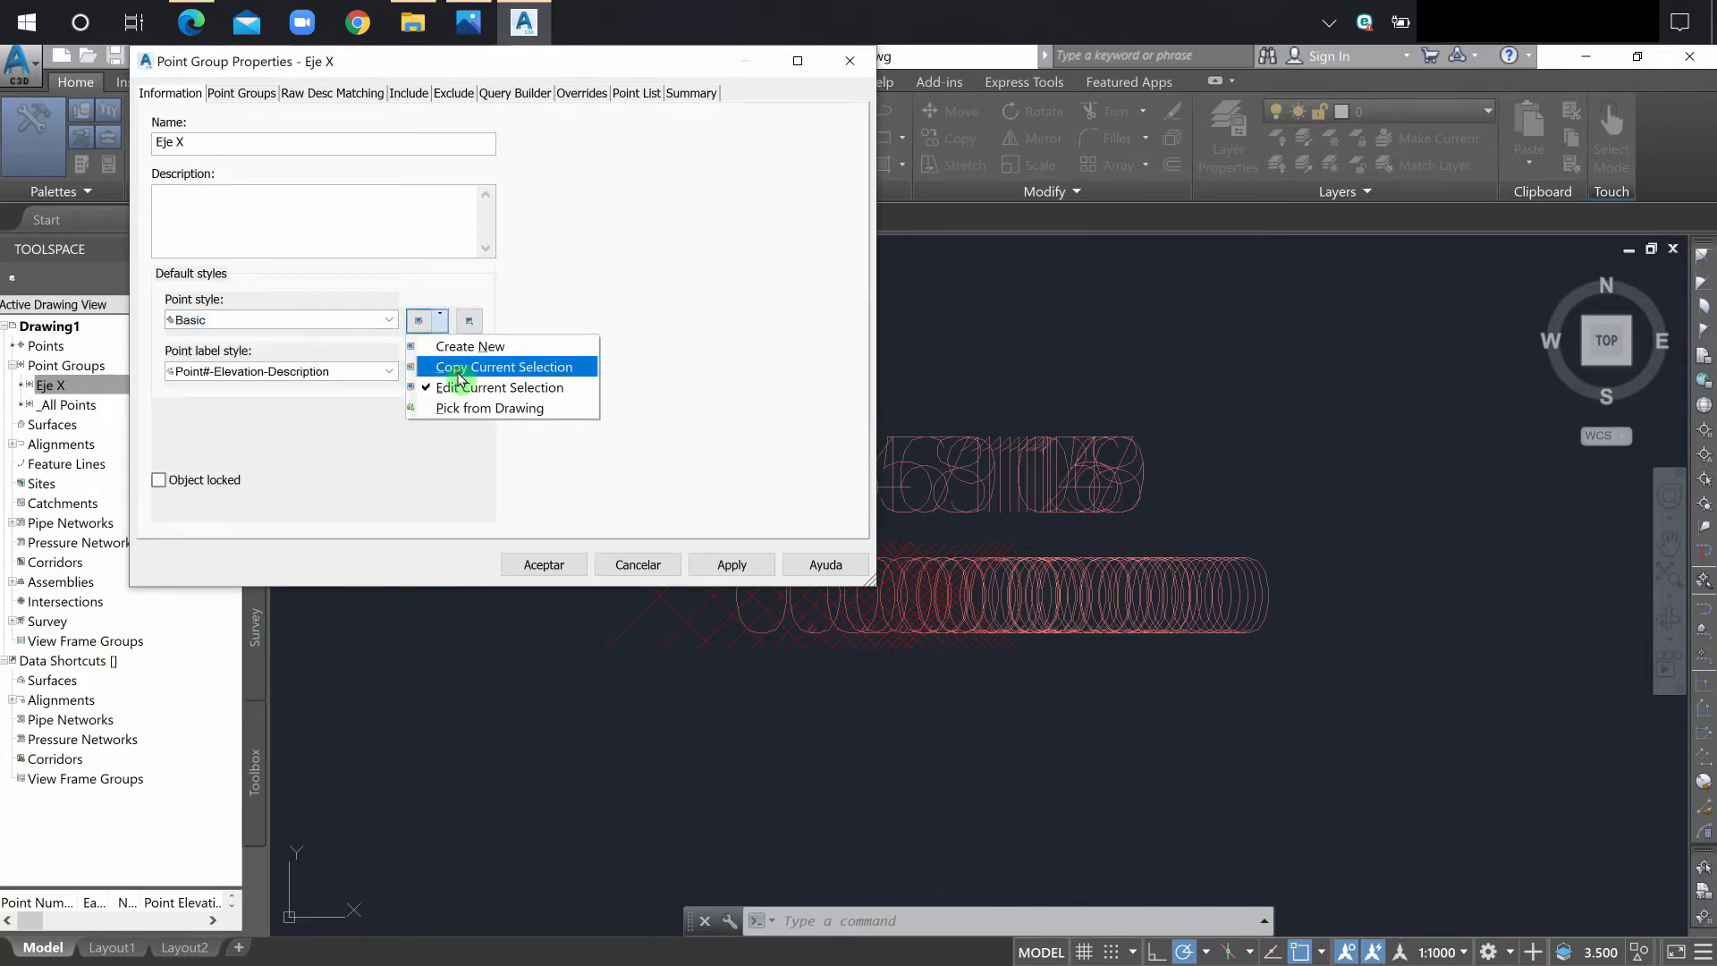
left_click(458, 370)
left_click(469, 211)
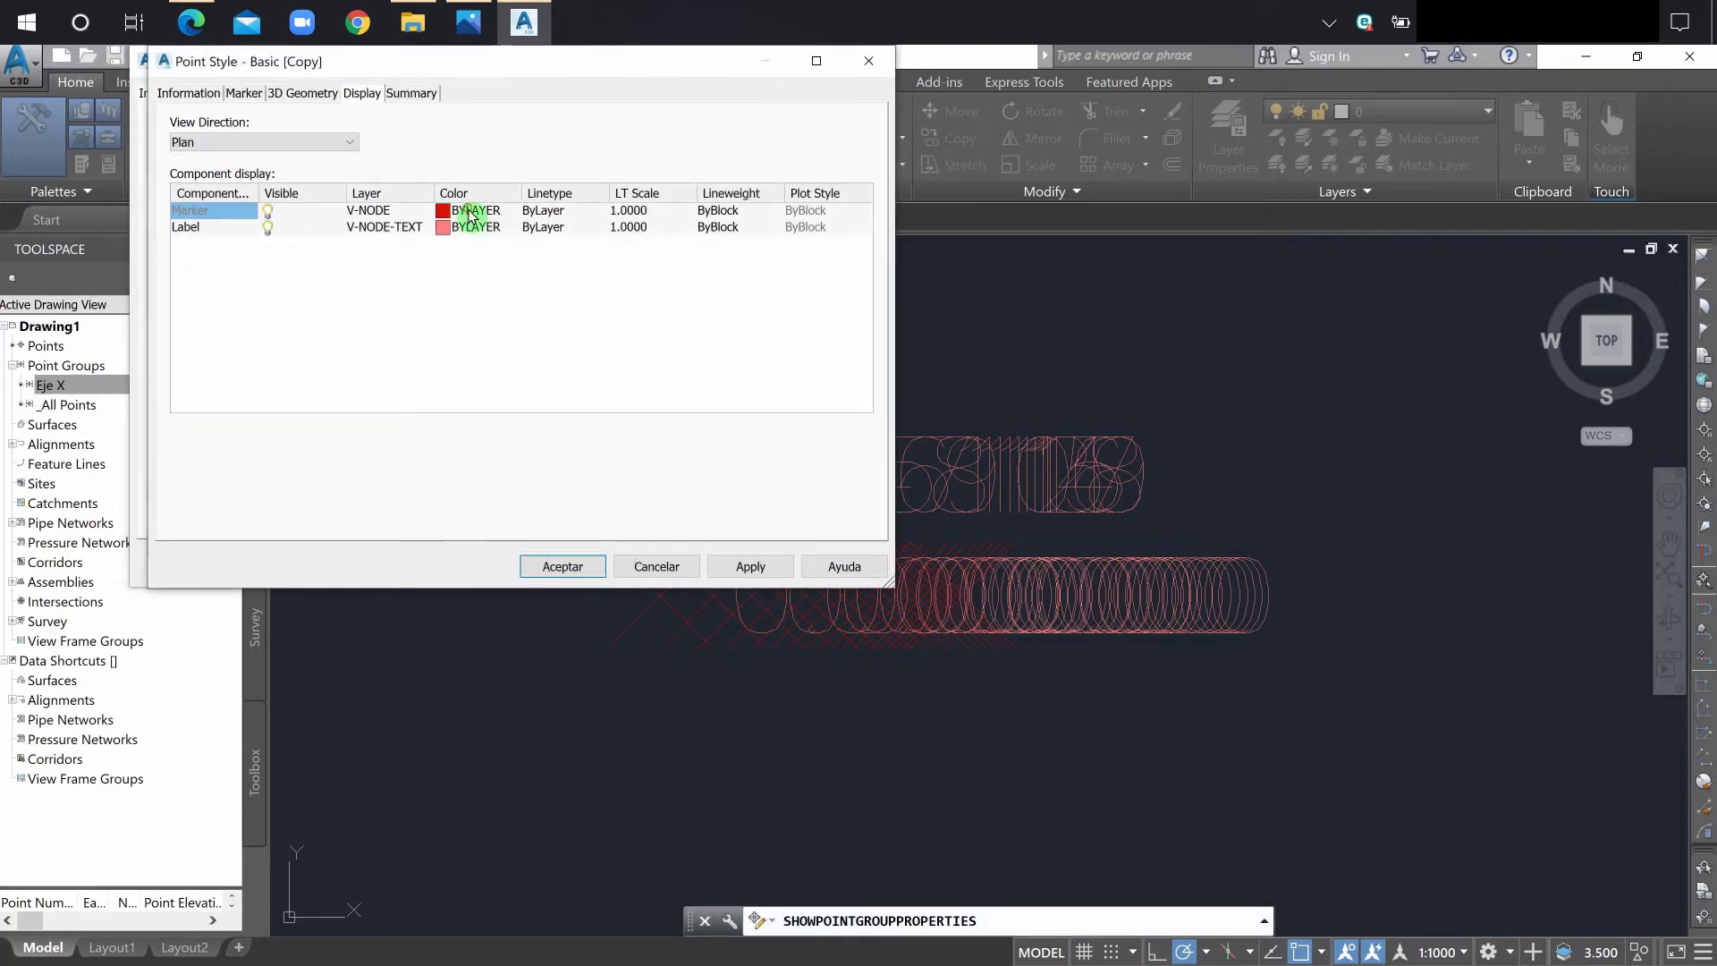
left_click(1085, 560)
left_click(1211, 679)
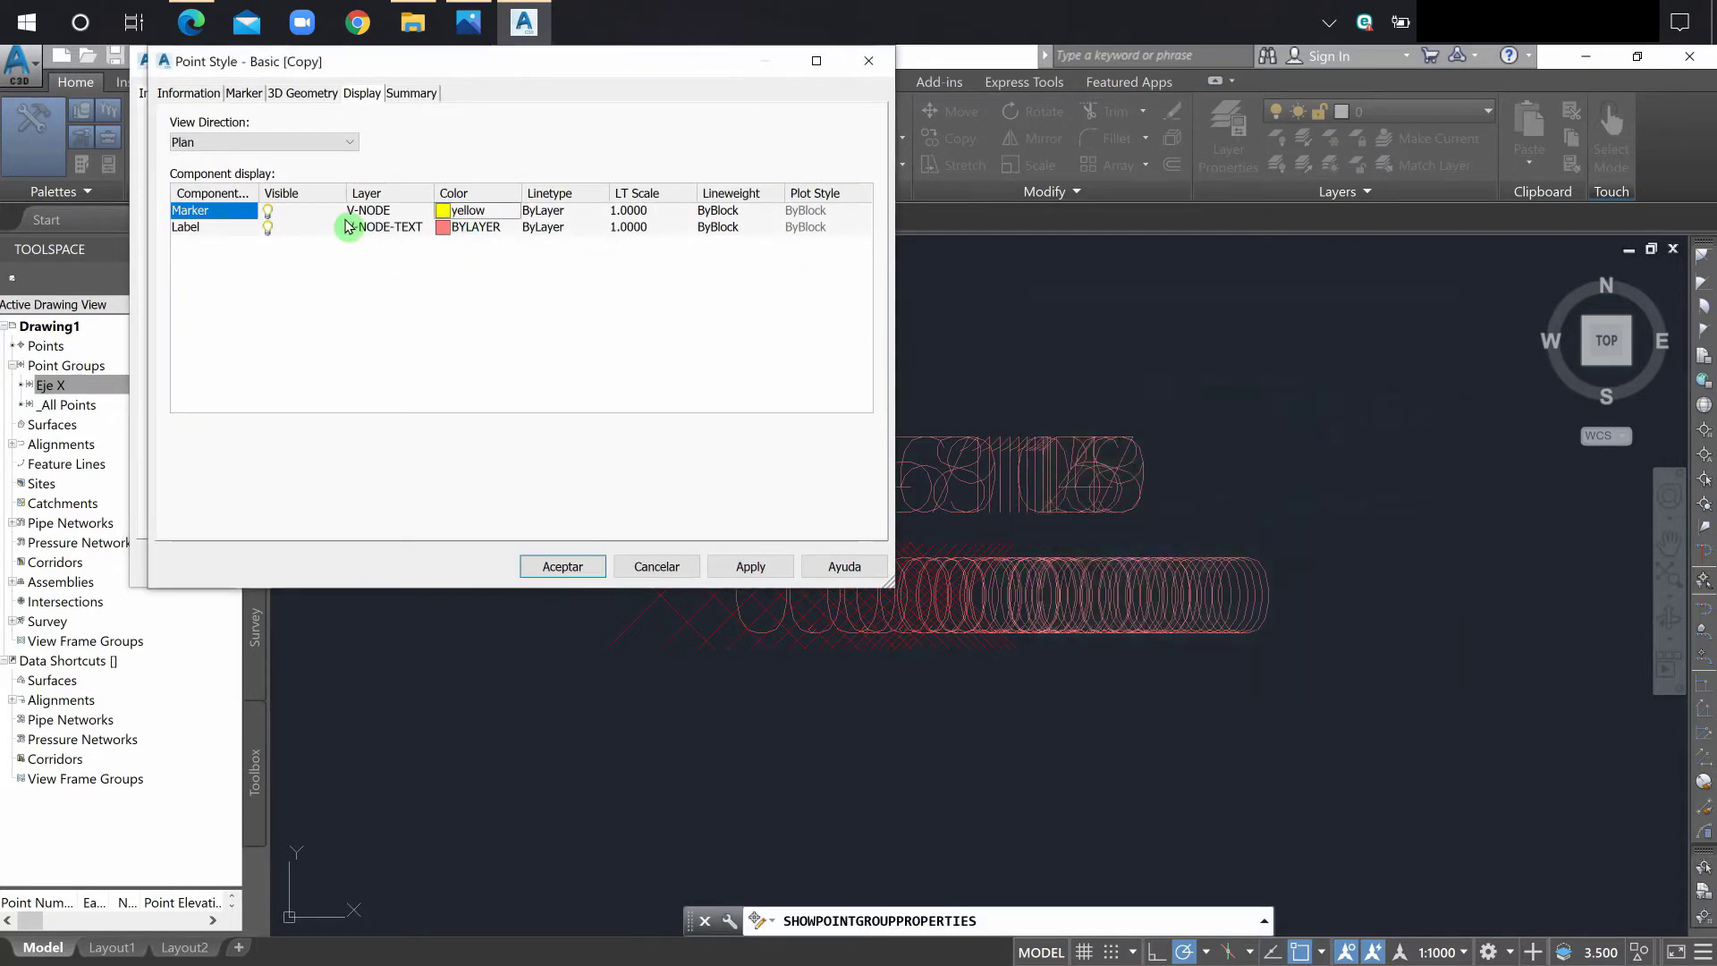
Name the copied point style Eje X mod., set its marker size to 0.20 mm, and accept the style
left_click(188, 94)
left_click_drag(240, 141, 161, 147)
type("Eje X mod.")
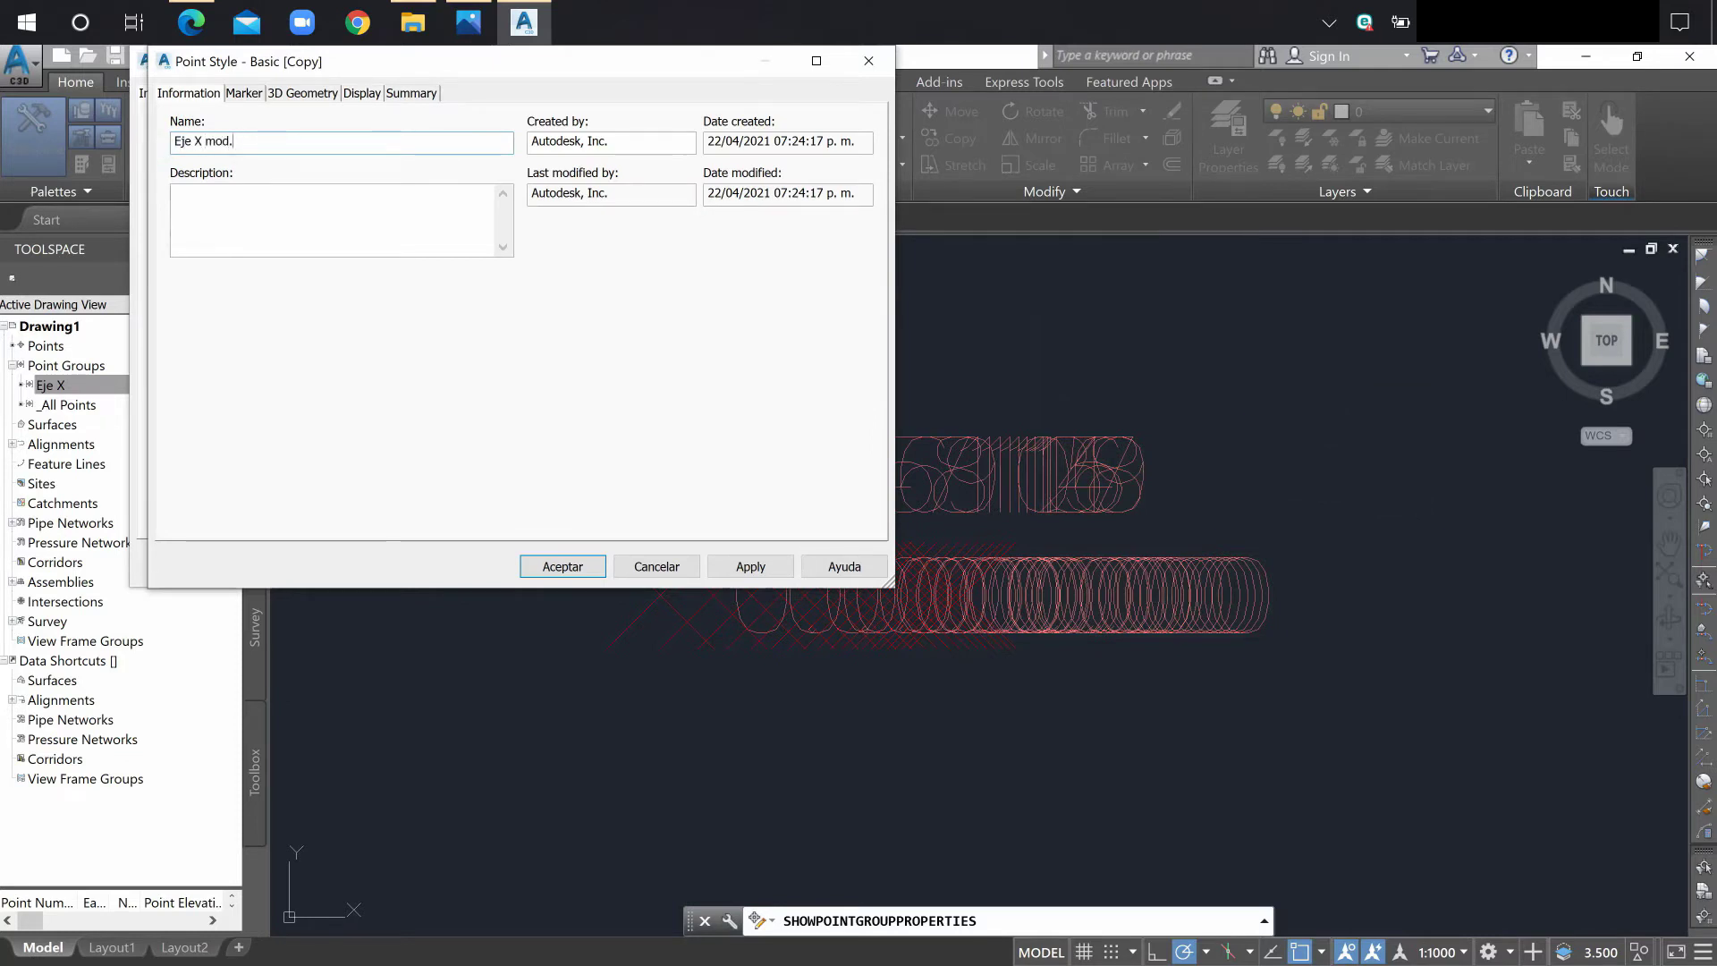
left_click(247, 94)
left_click(754, 156)
type("0.20mm")
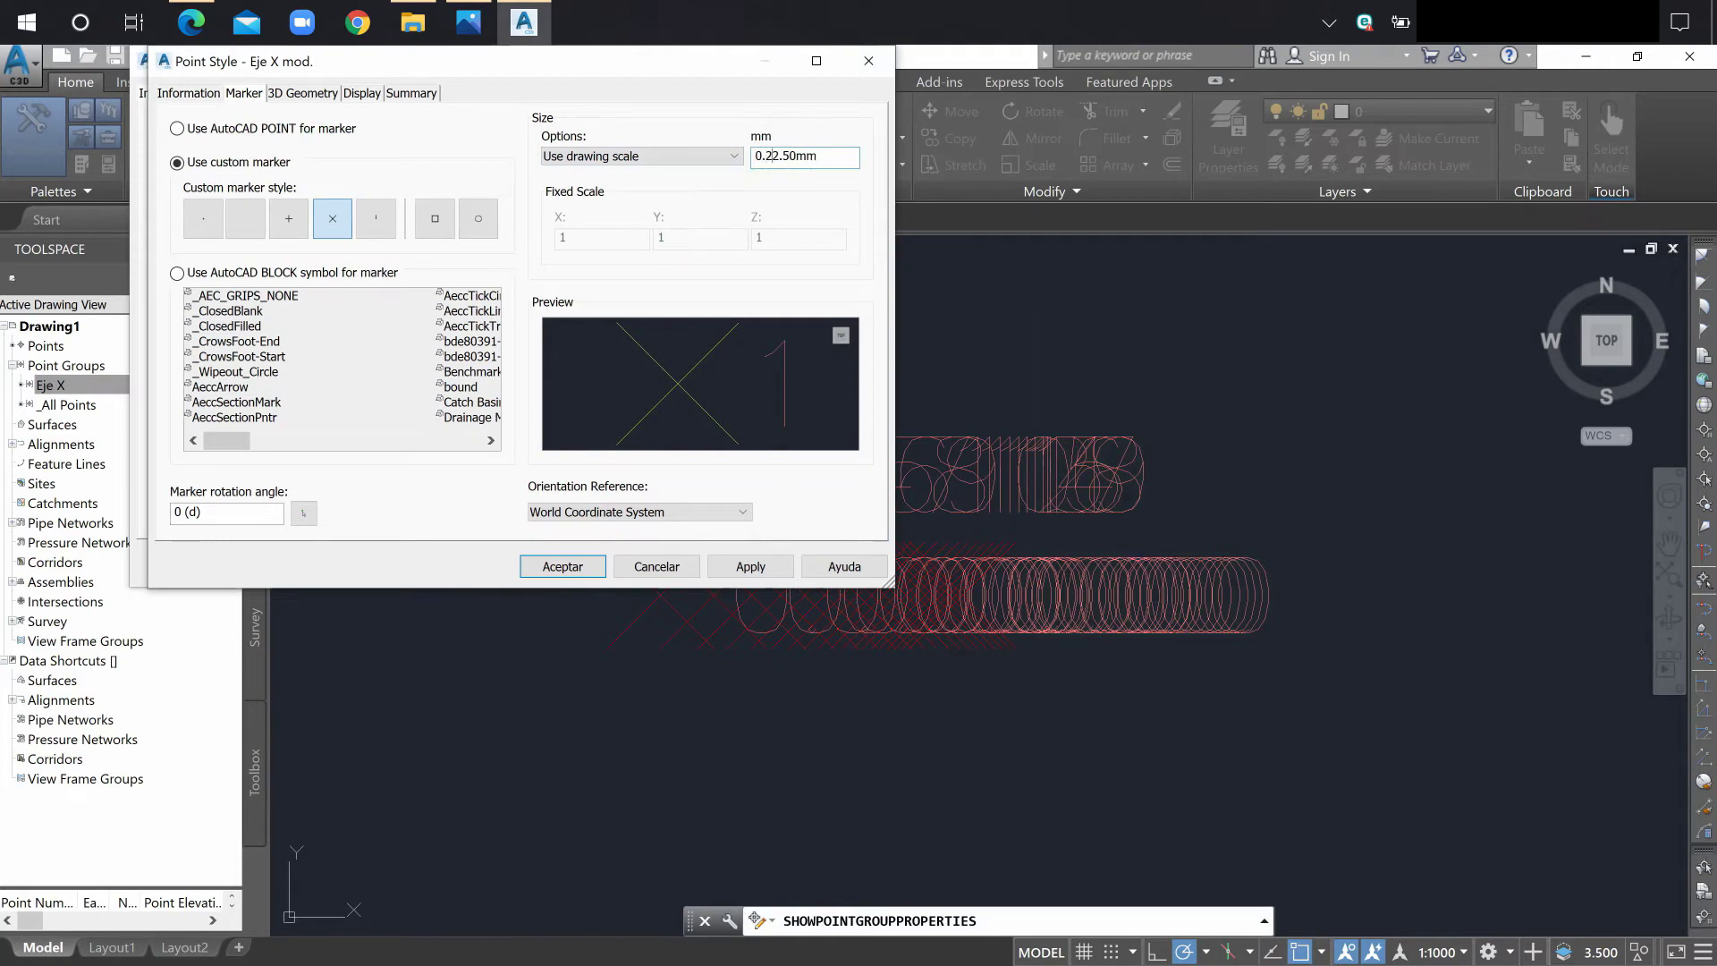
left_click(750, 566)
left_click(562, 566)
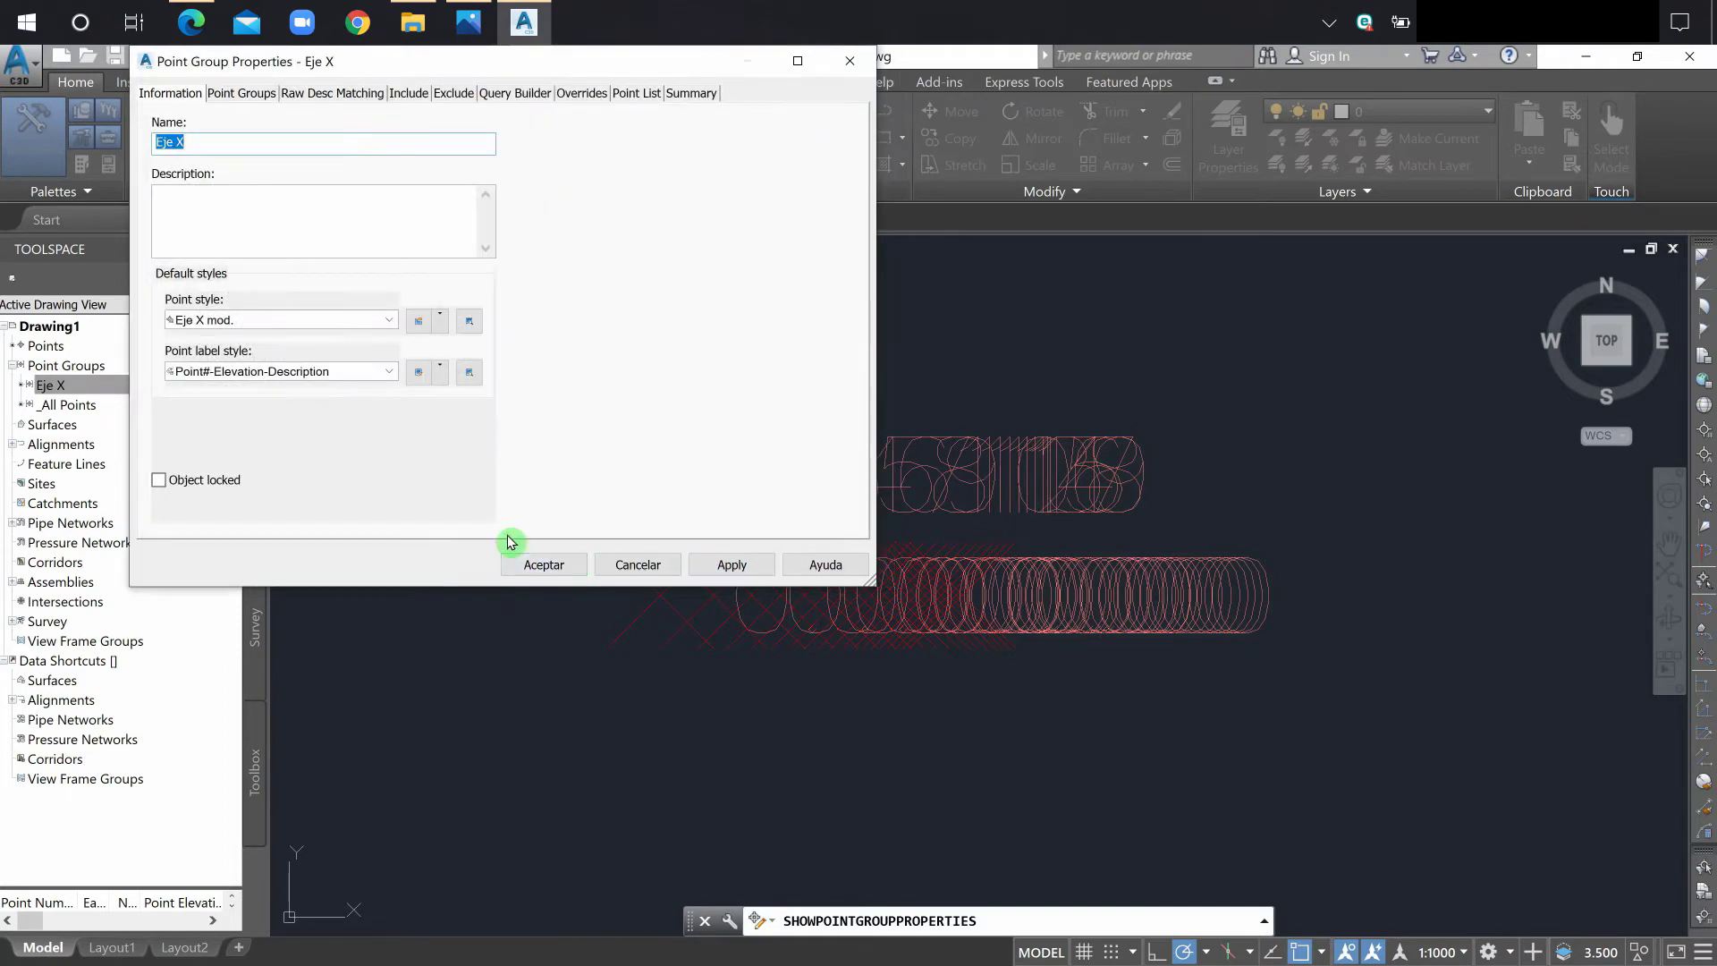
Set the point label style of the Eje X group to <none> and apply the group properties
left_click(395, 375)
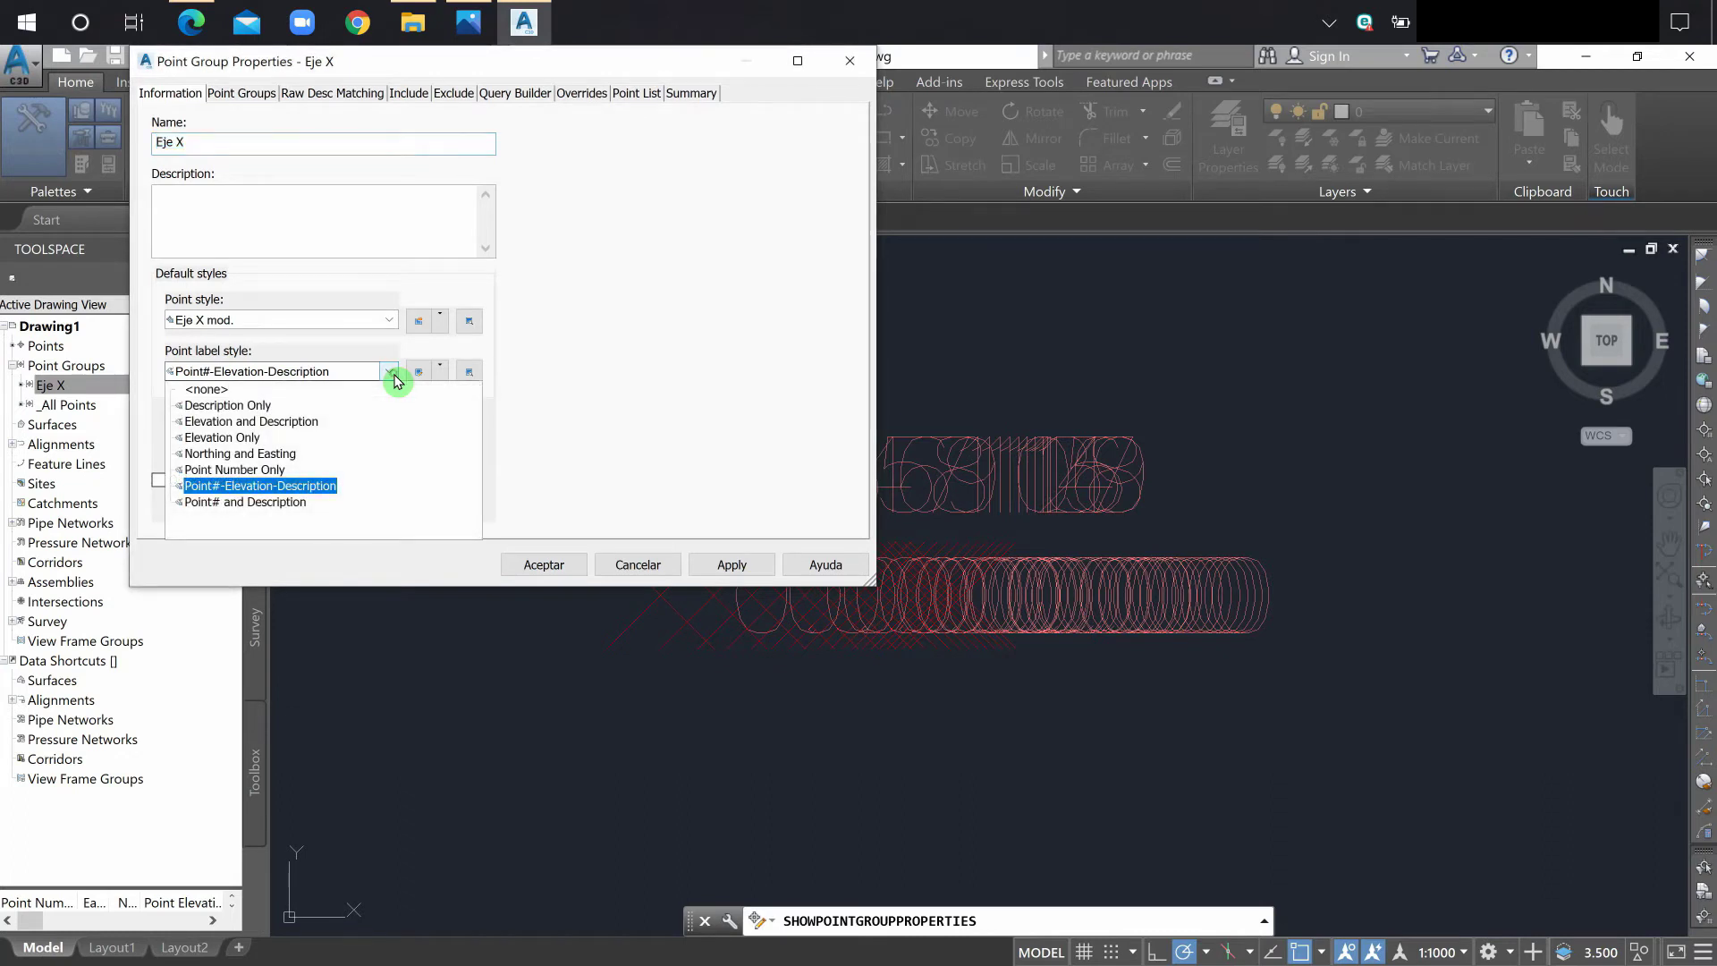
left_click(206, 390)
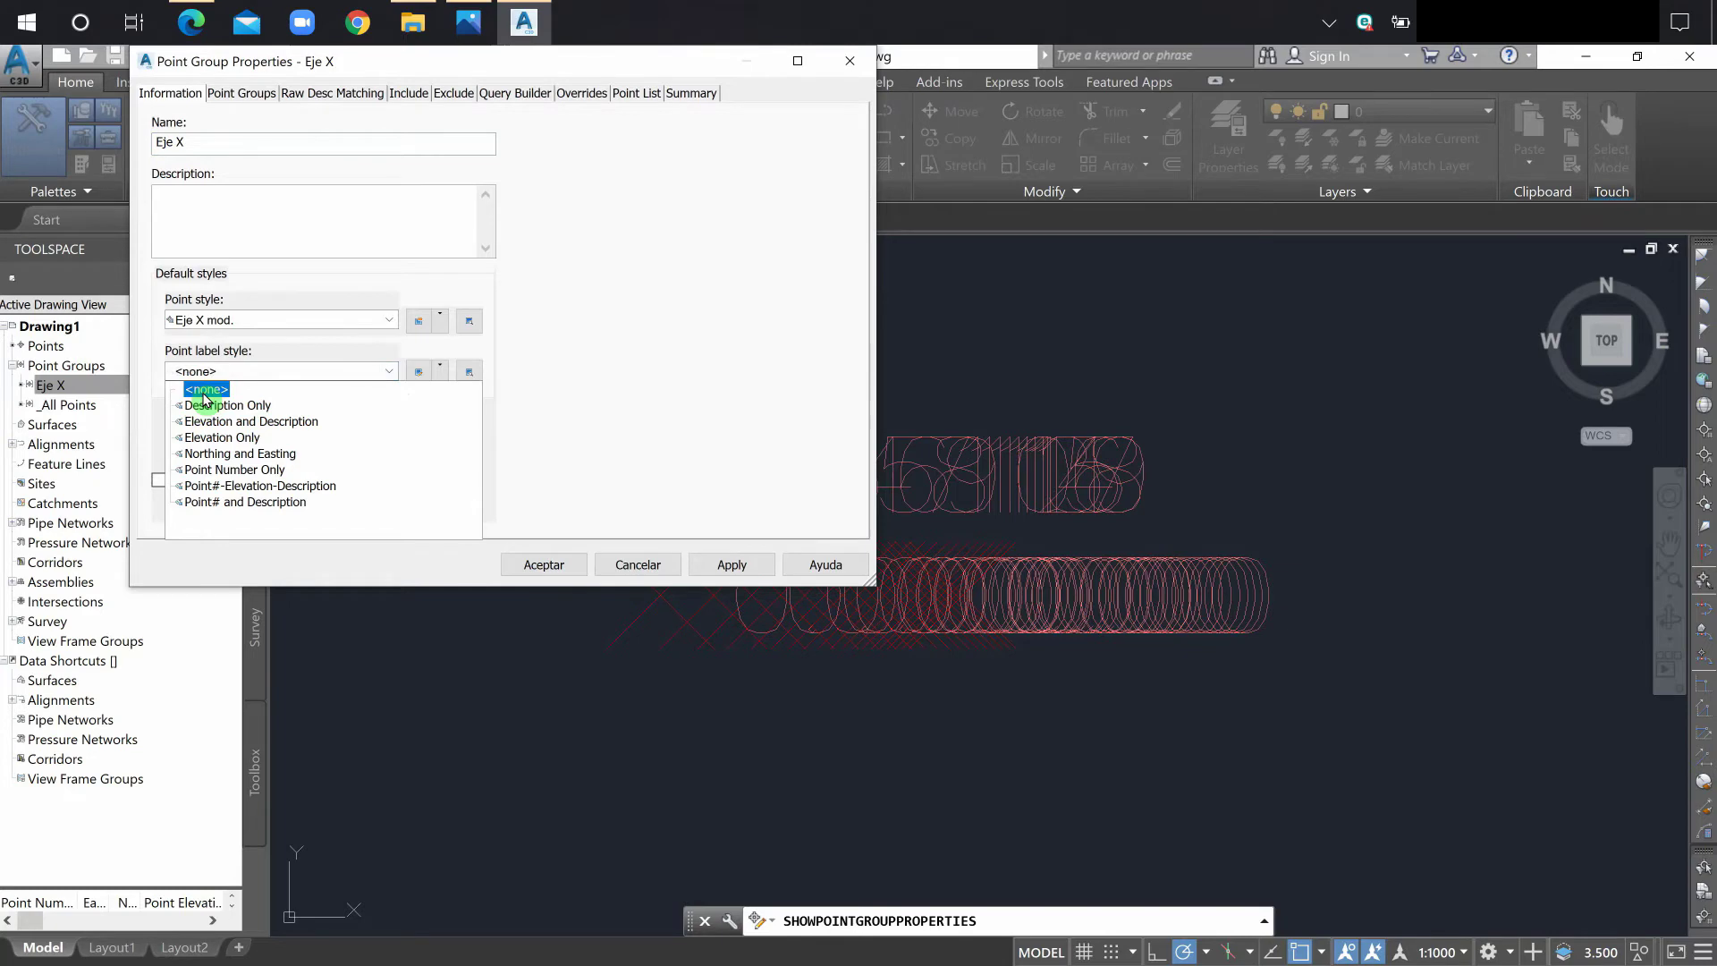
left_click(204, 395)
left_click(732, 564)
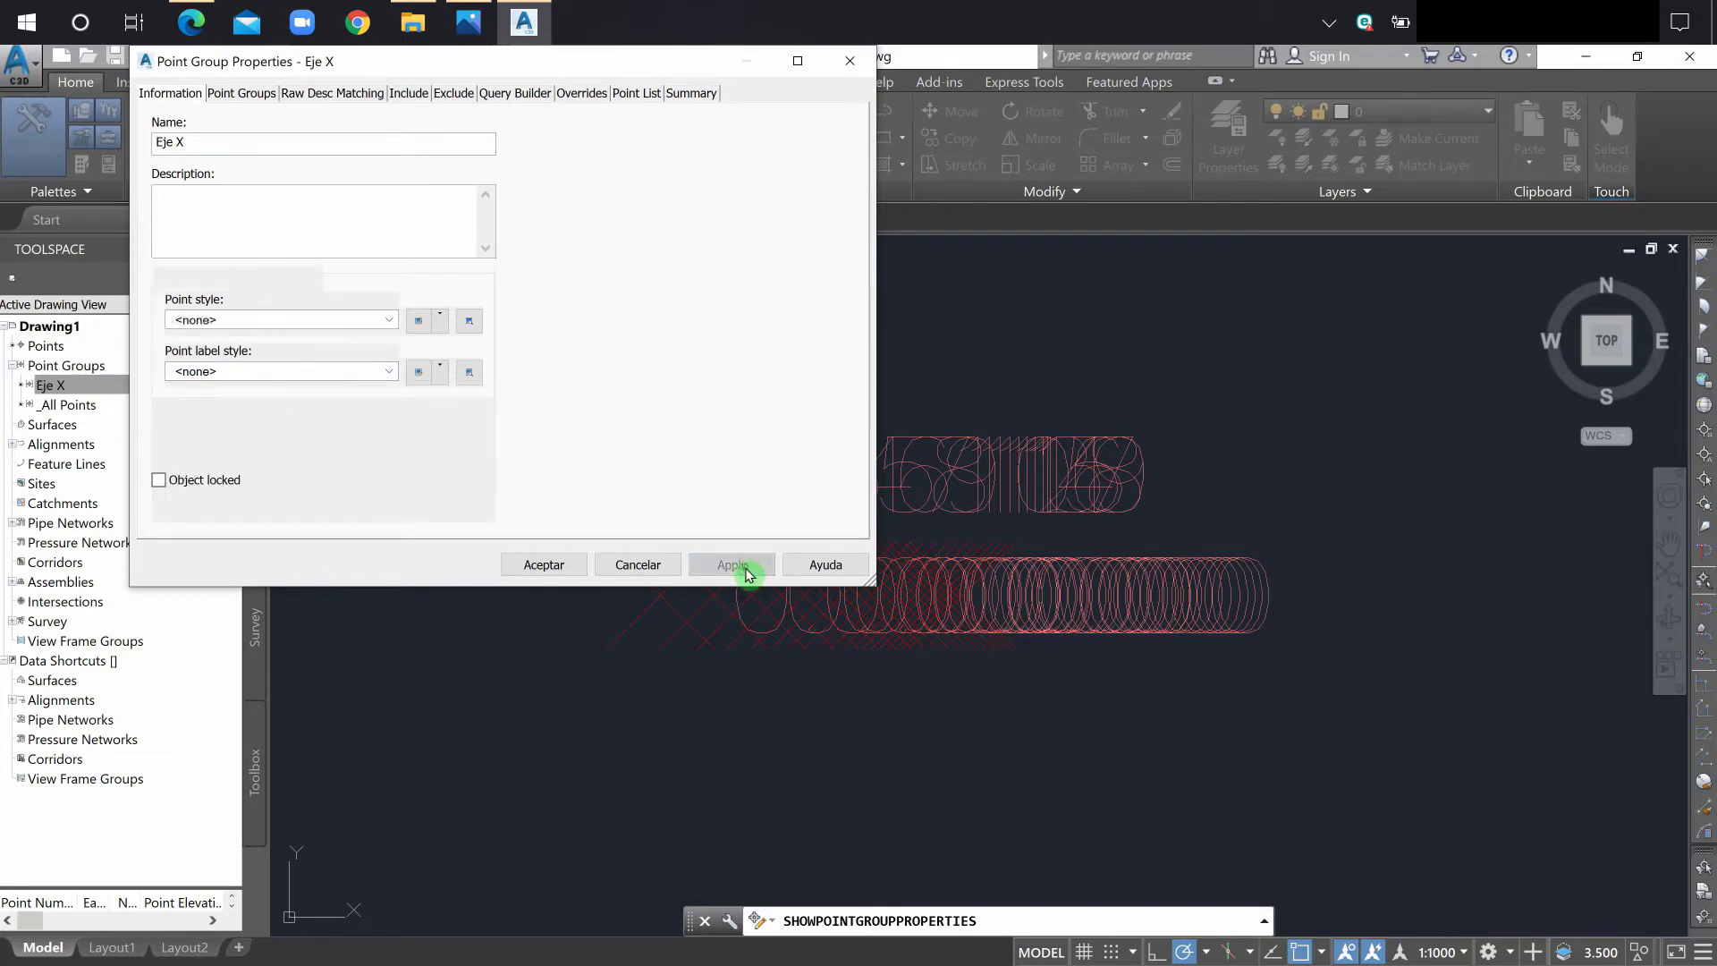
left_click(545, 564)
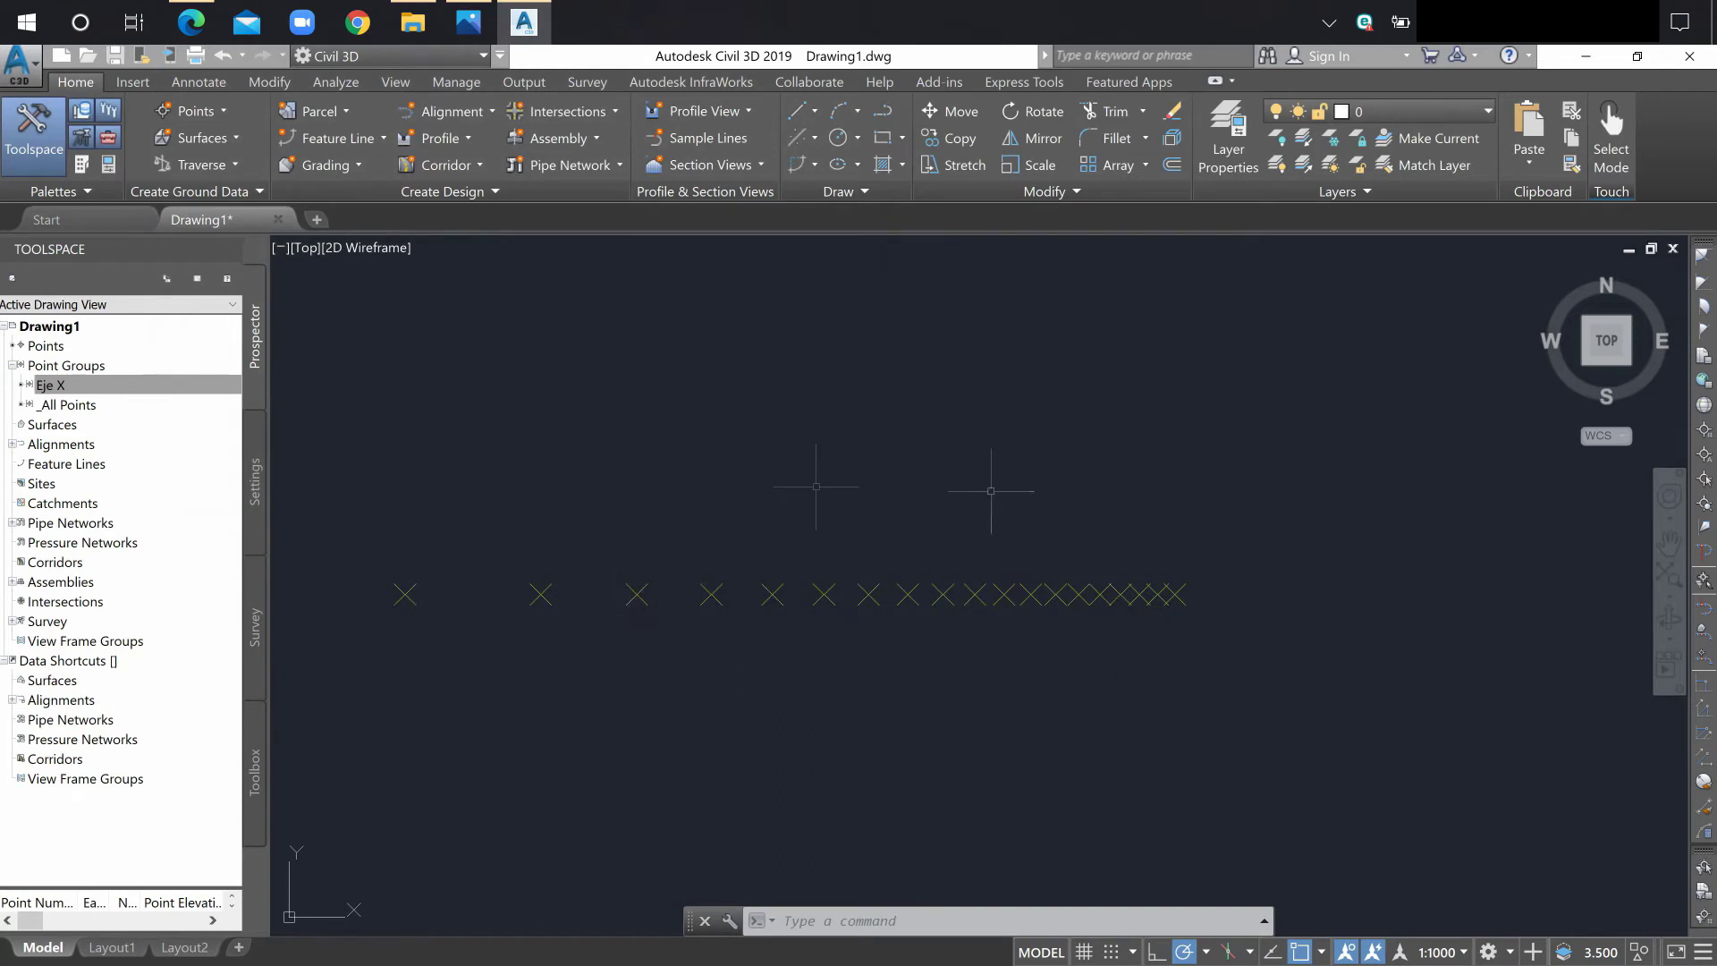
Draw a vertical line 10 units long upward from the first Eje X point
scroll(1172, 624, "down", 2)
scroll(683, 599, "up", 4)
type("li")
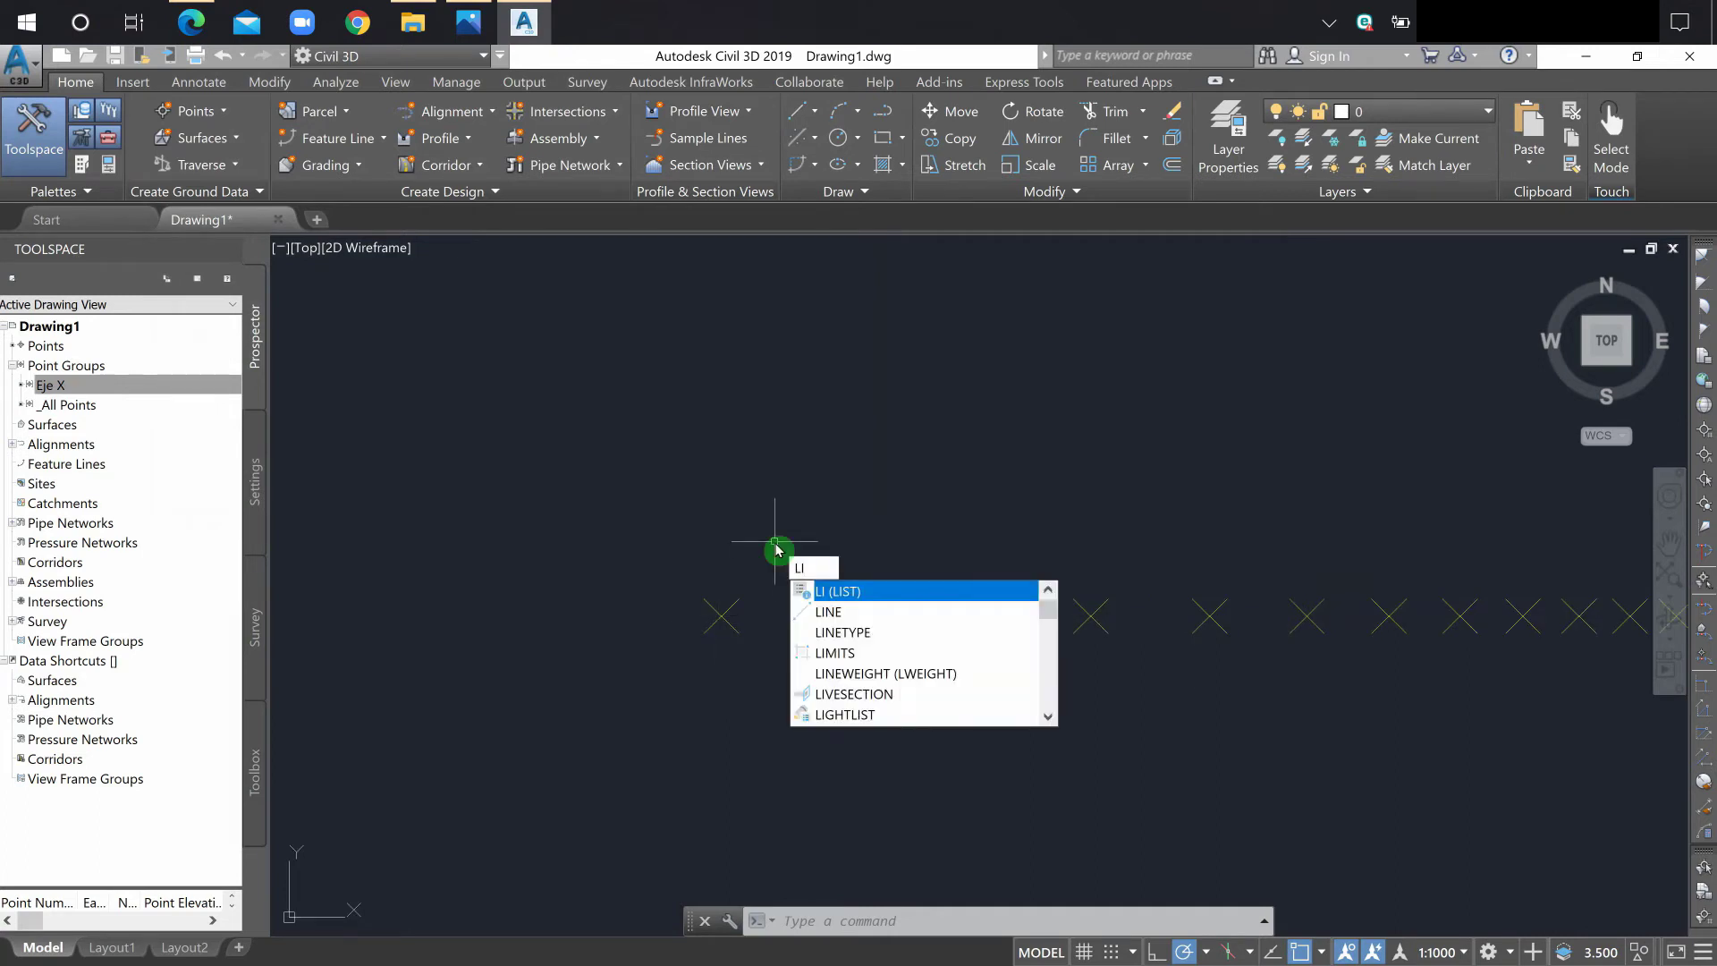
key("Down")
key("Return")
scroll(707, 700, "up", 5)
left_click(695, 694)
scroll(695, 694, "down", 5)
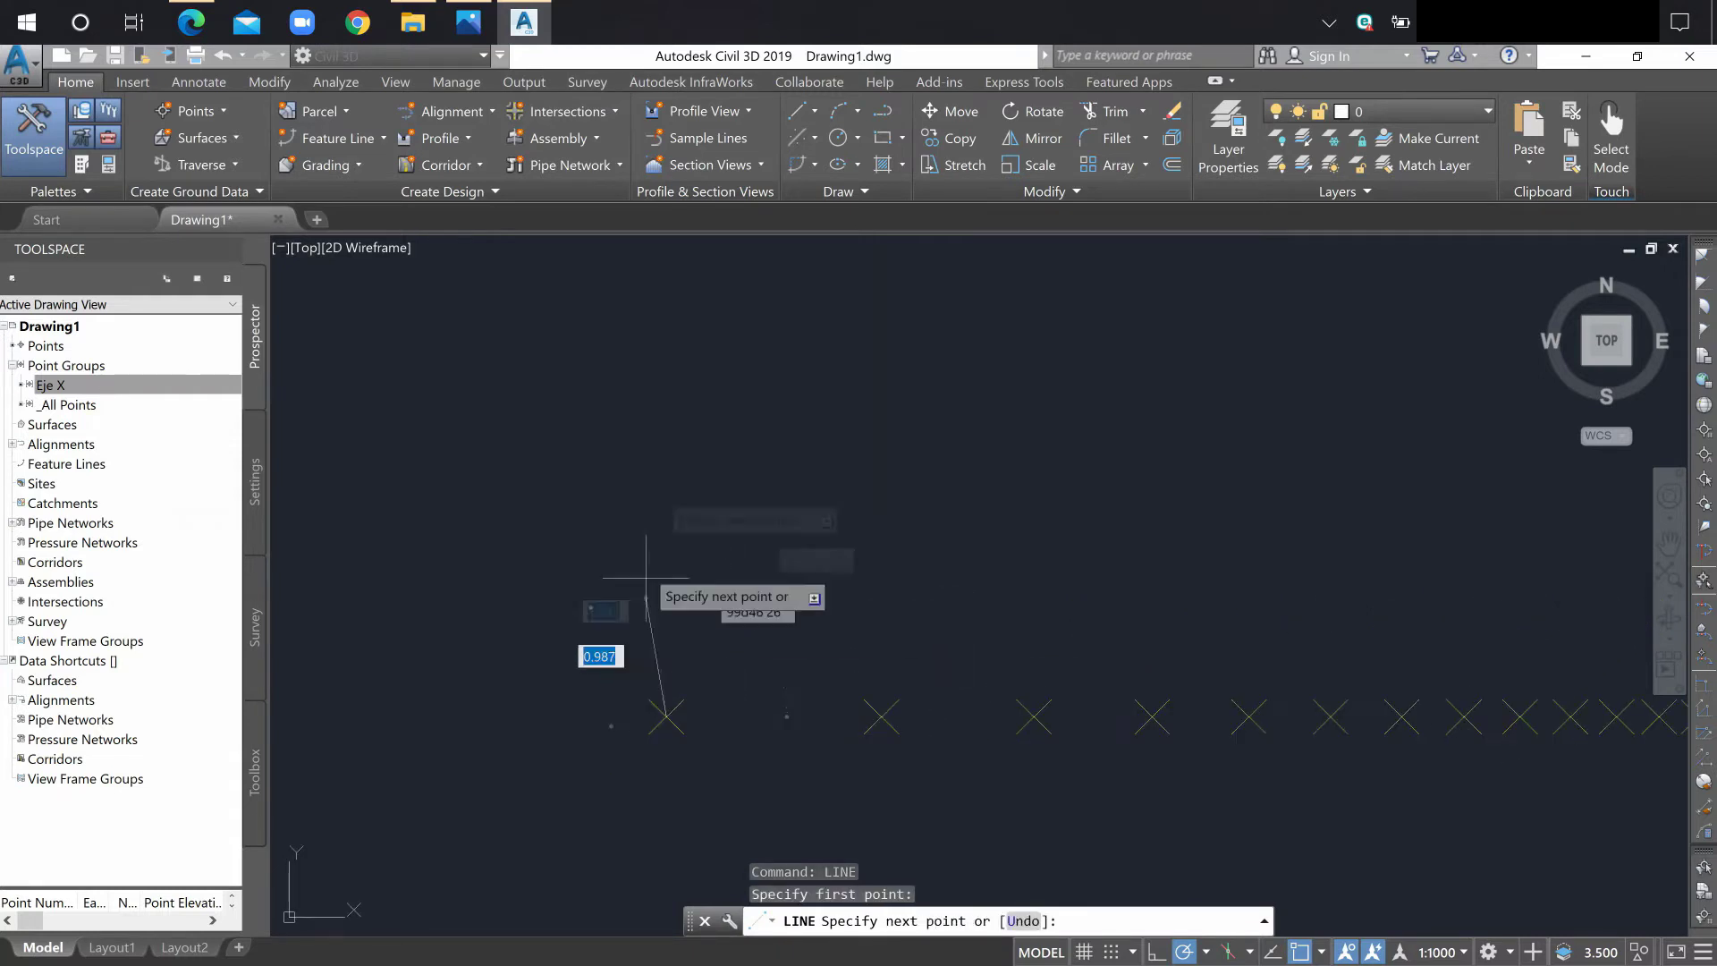
type("1")
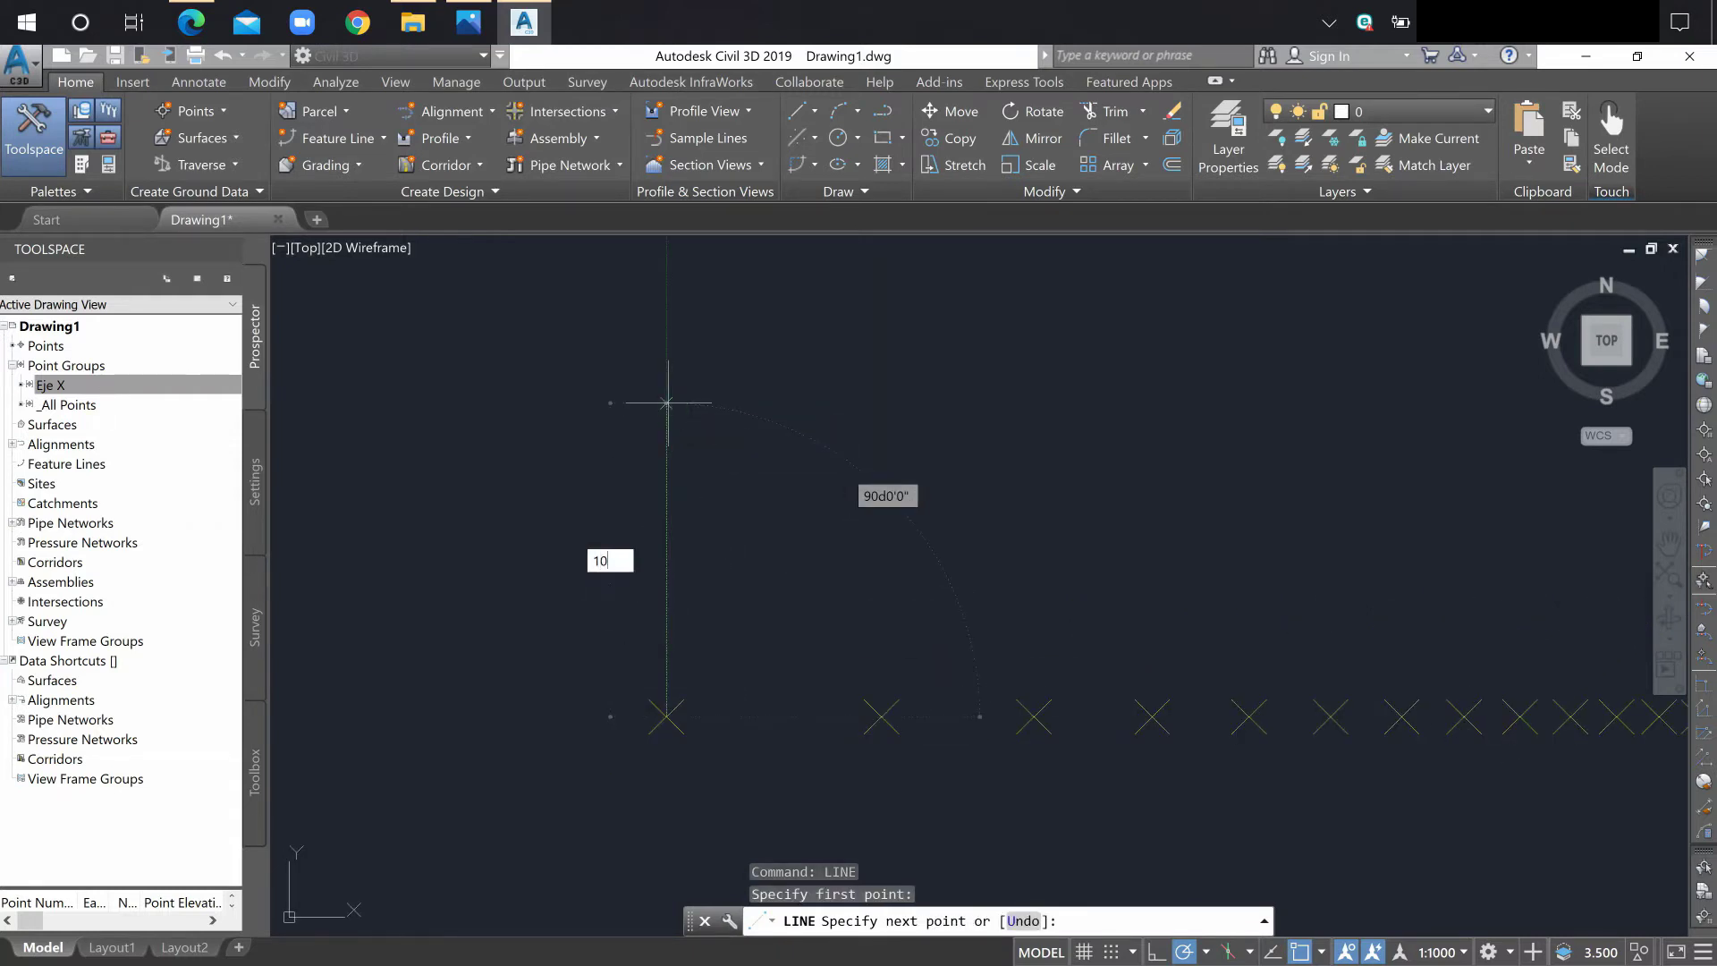
key("Return")
Copy the vertical line from its lower endpoint onto each of the remaining Eje X points
scroll(767, 576, "down", 5)
left_click(795, 489)
left_click(619, 523)
type("co")
key("Return")
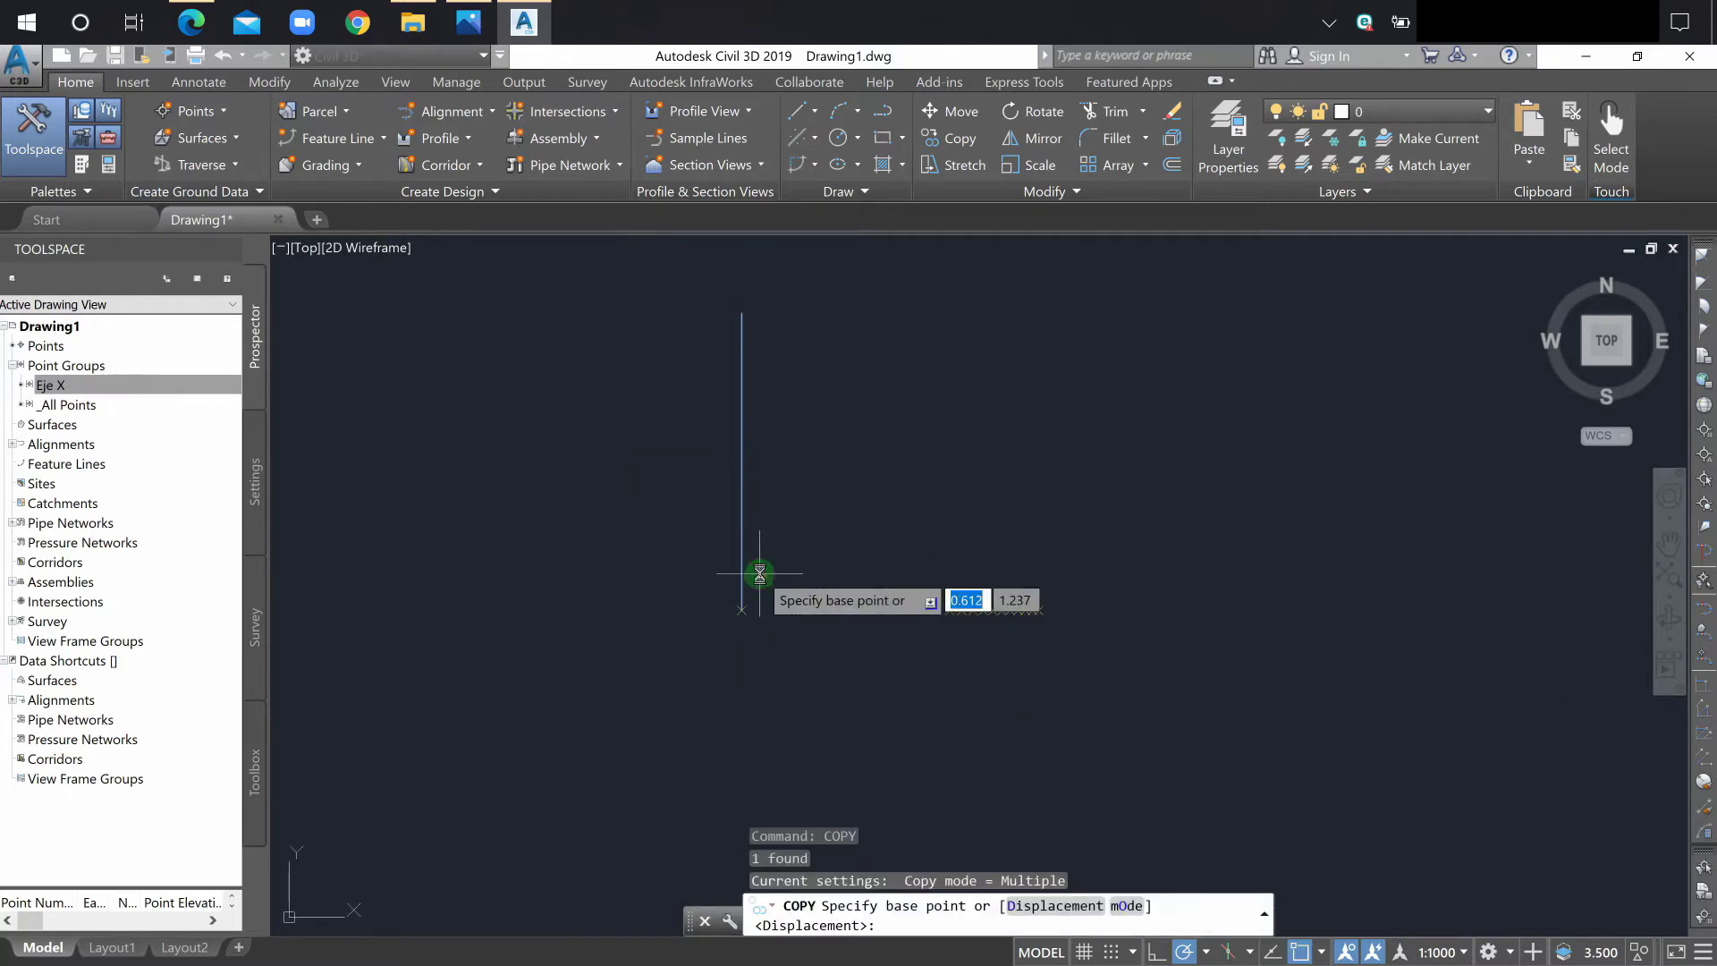
left_click(615, 612)
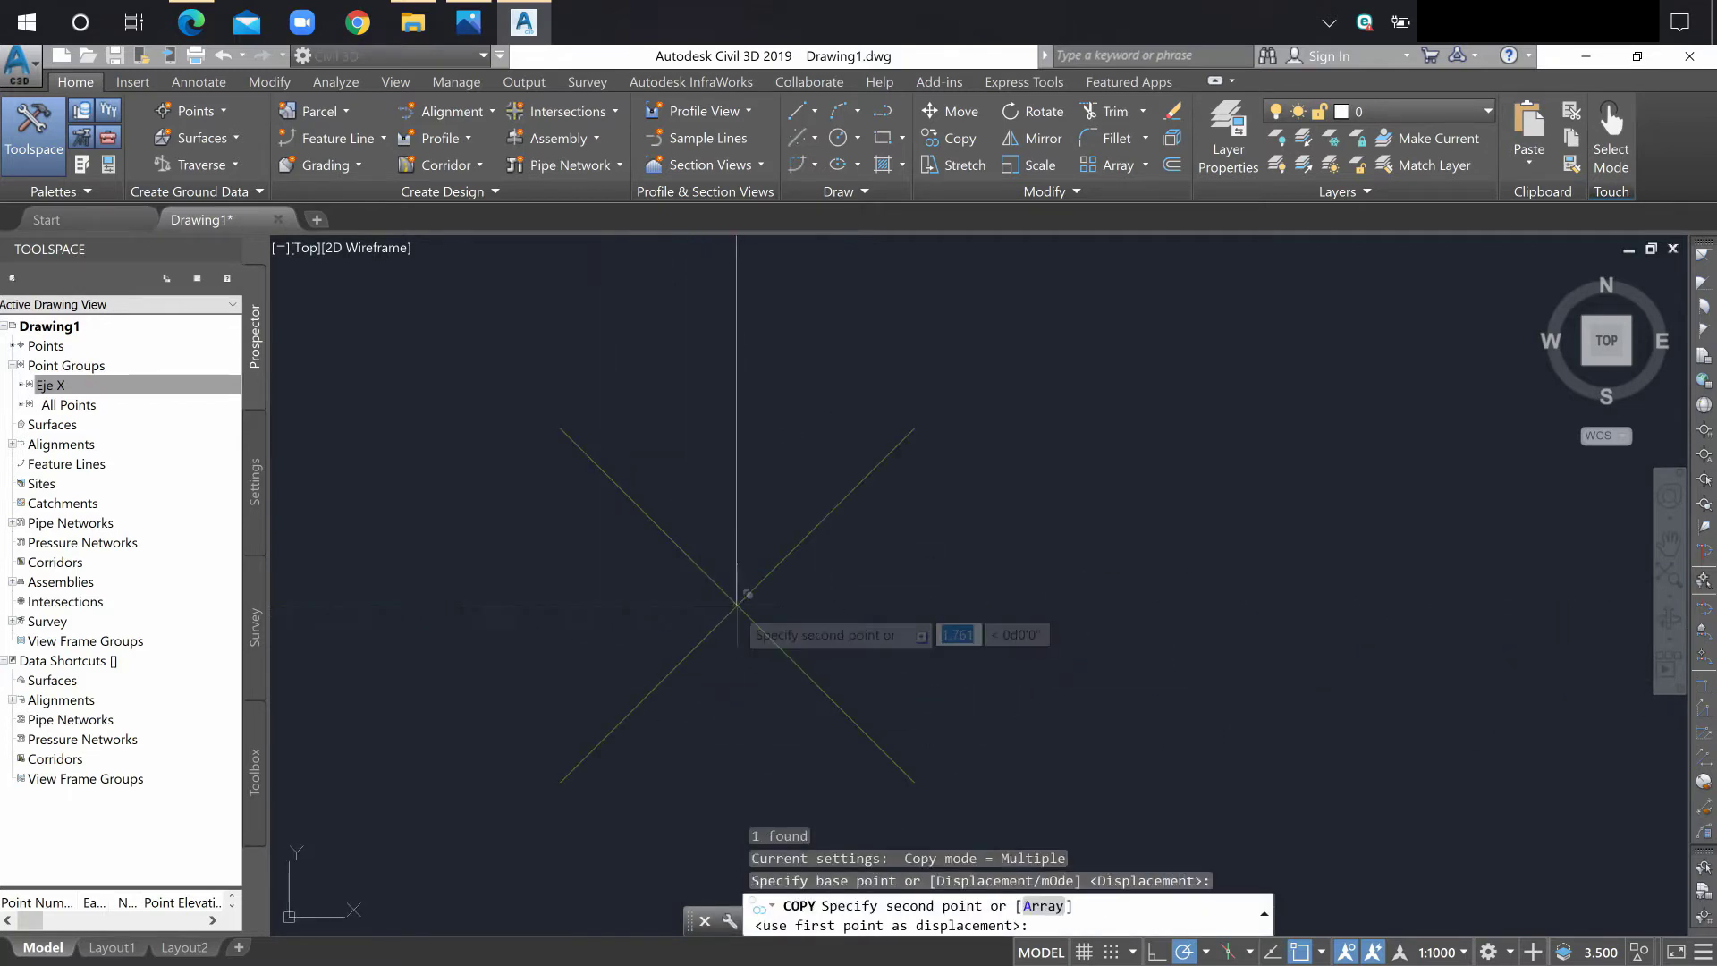
left_click(901, 626)
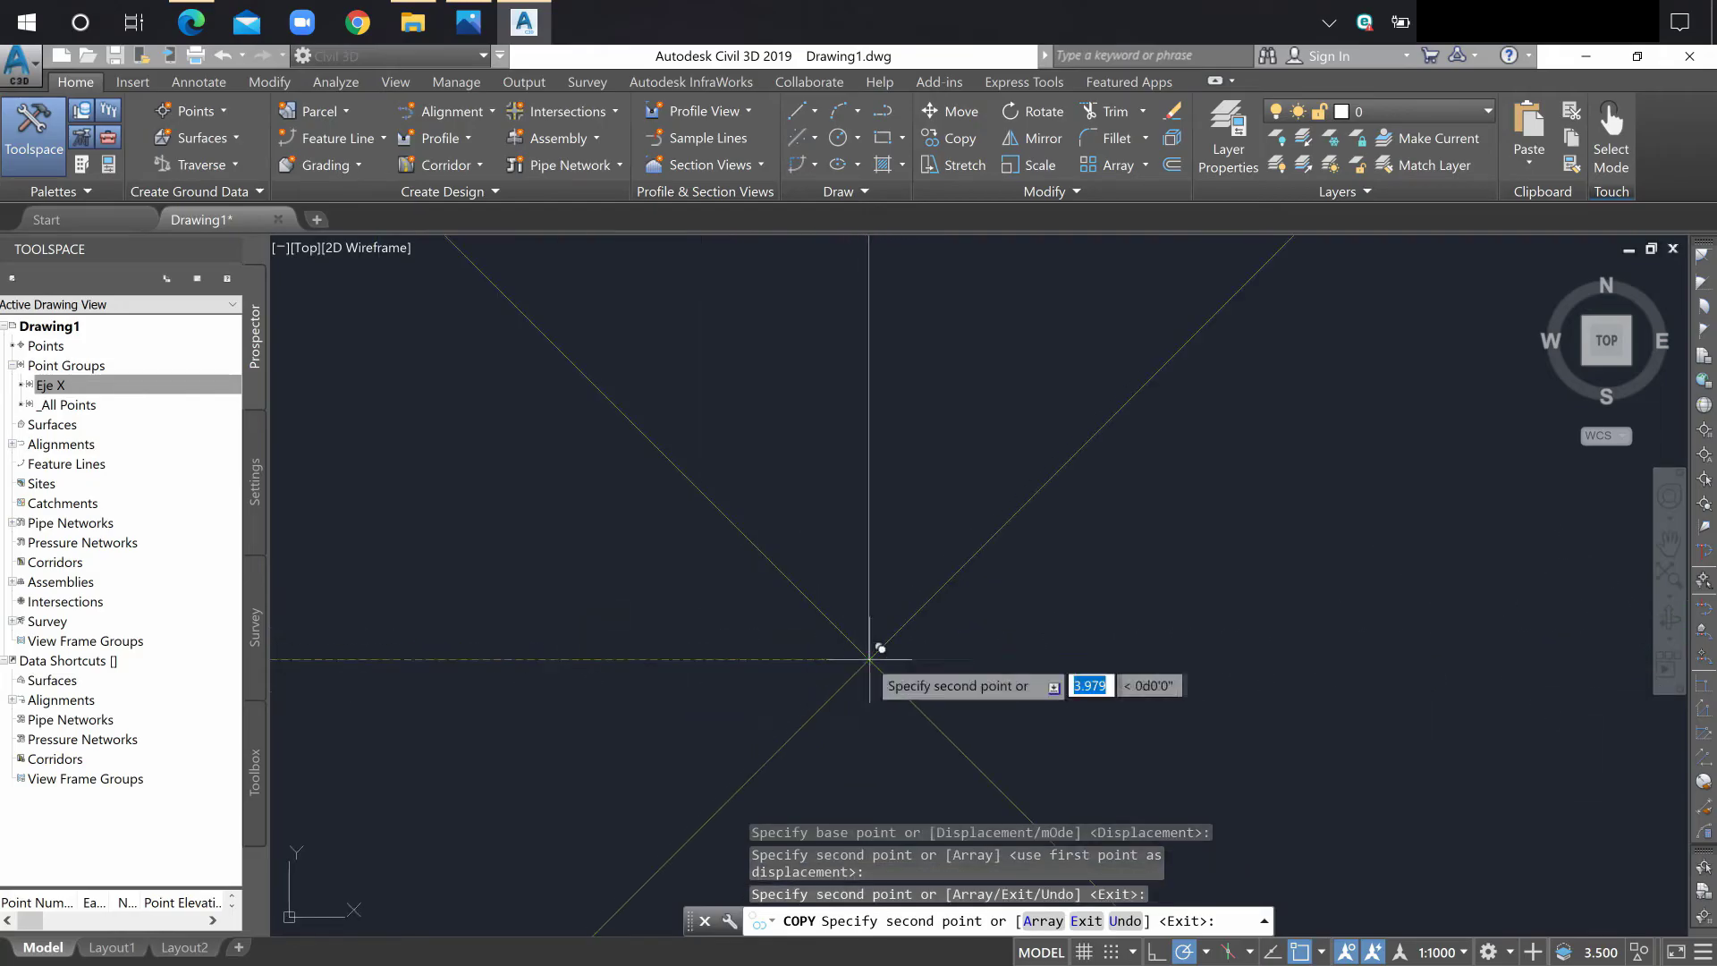
left_click(870, 660)
scroll(872, 666, "down", 5)
scroll(854, 646, "up", 5)
left_click(849, 636)
scroll(854, 646, "down", 3)
left_click(1058, 650)
scroll(1332, 641, "down", 6)
key("Escape")
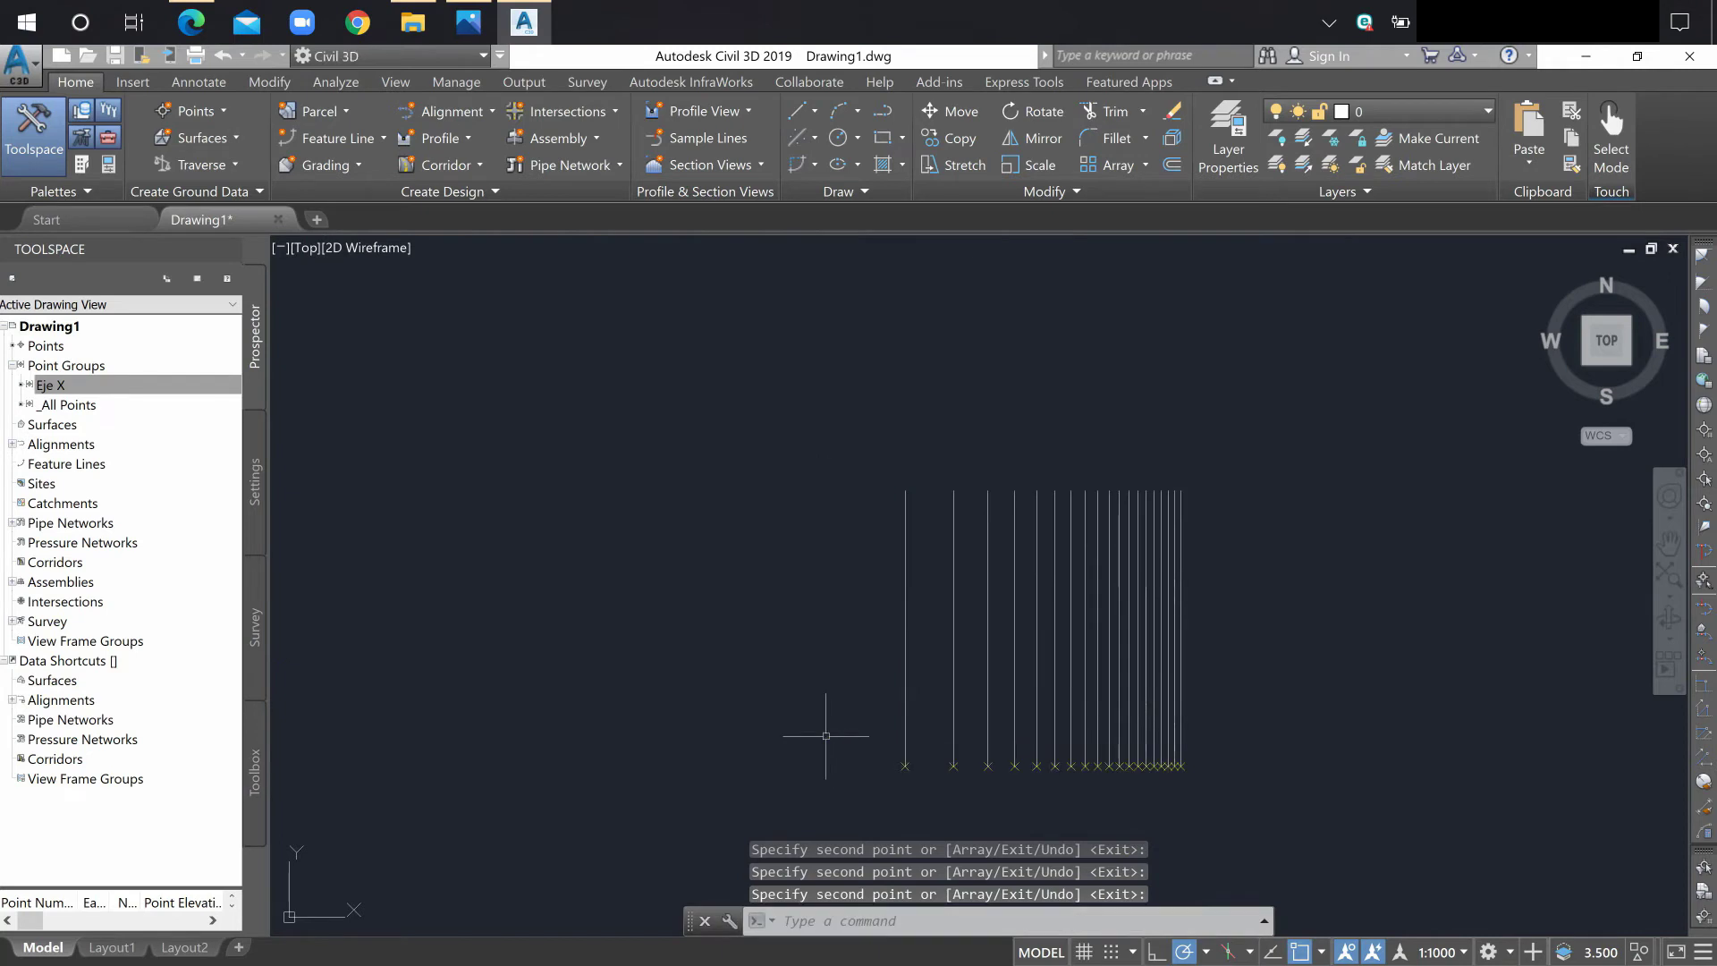